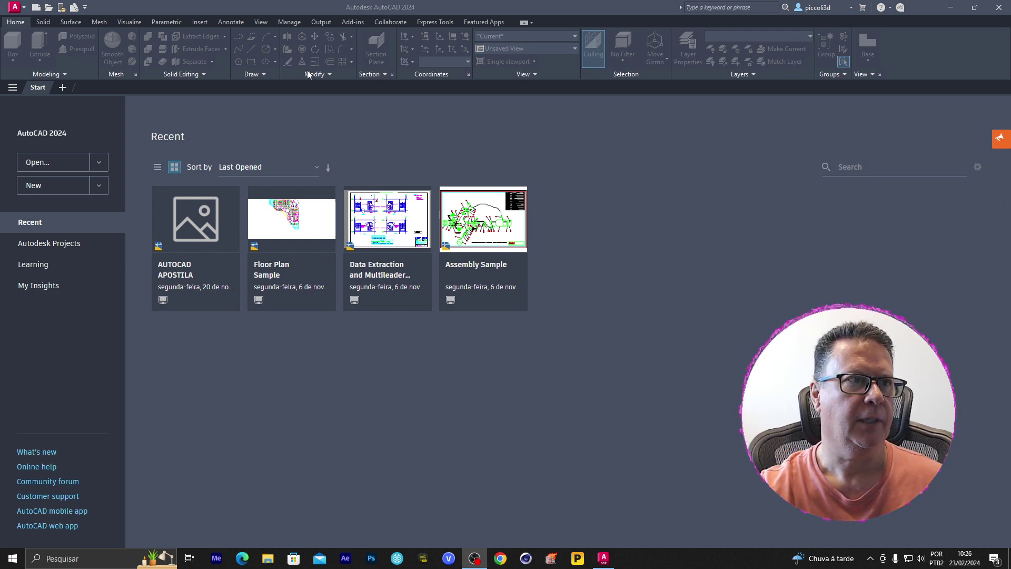
- Create a new drawing from the acadiso.dwt template
click(21, 11)
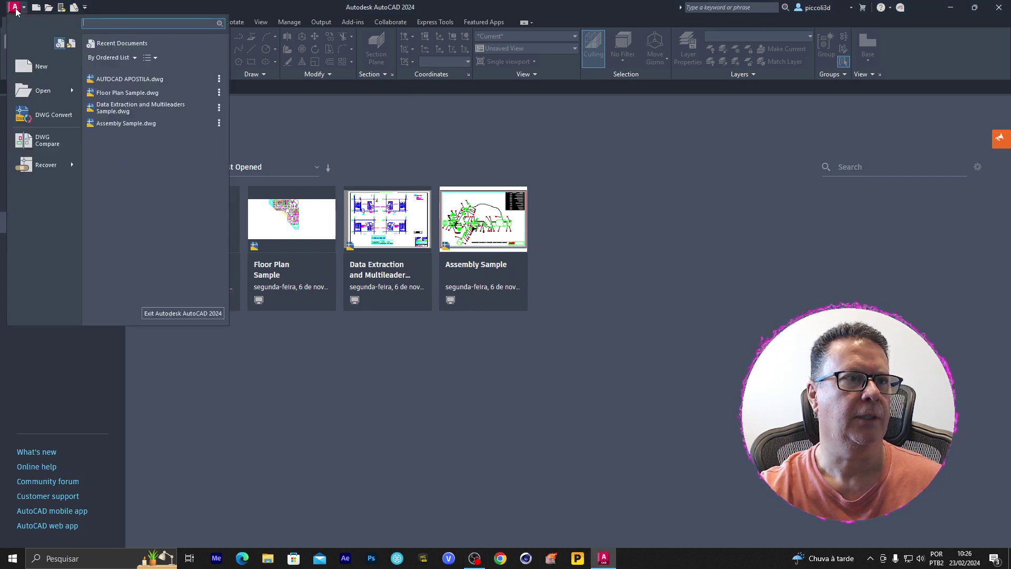
click(36, 69)
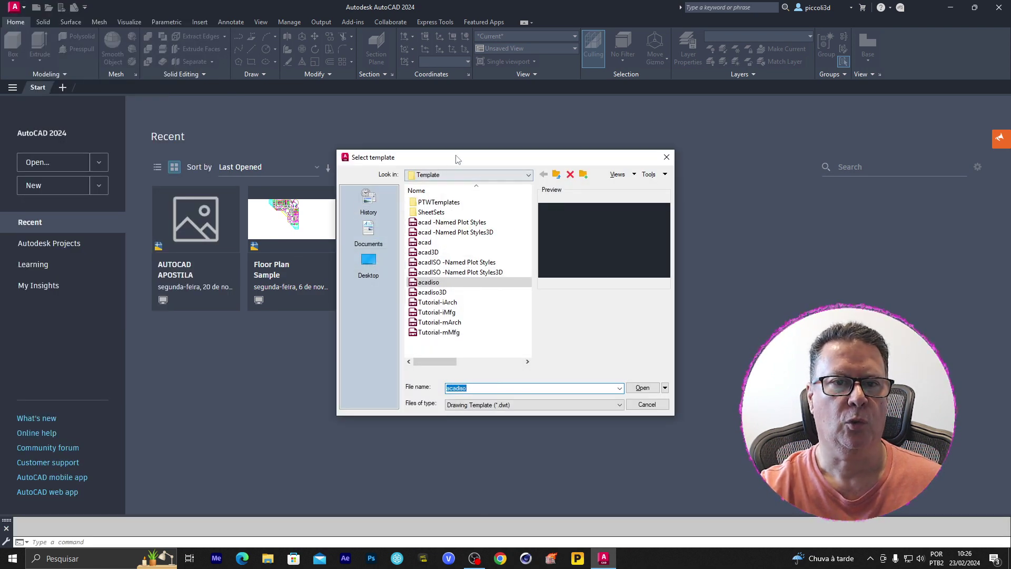
drag(458, 159, 480, 140)
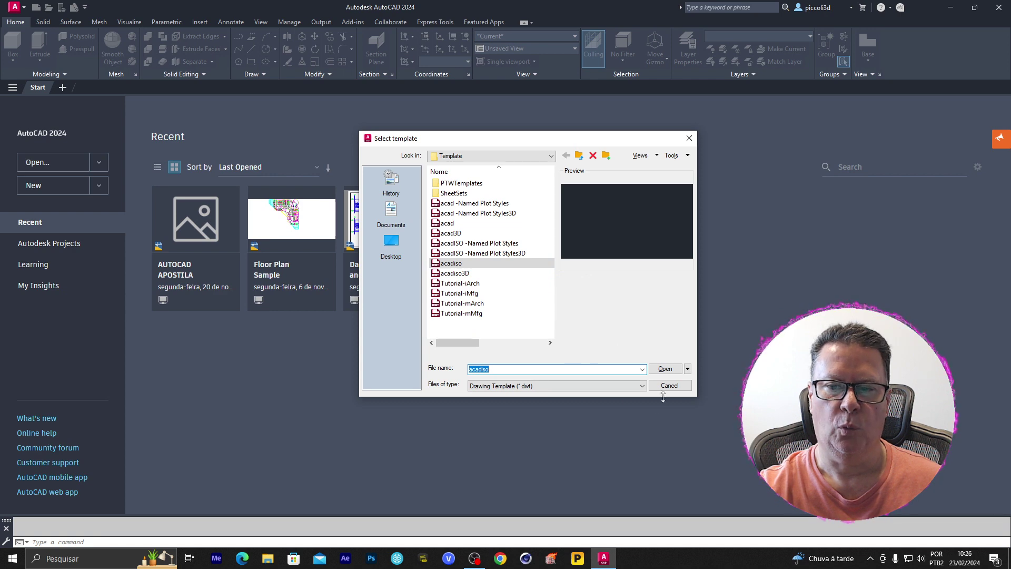
click(679, 371)
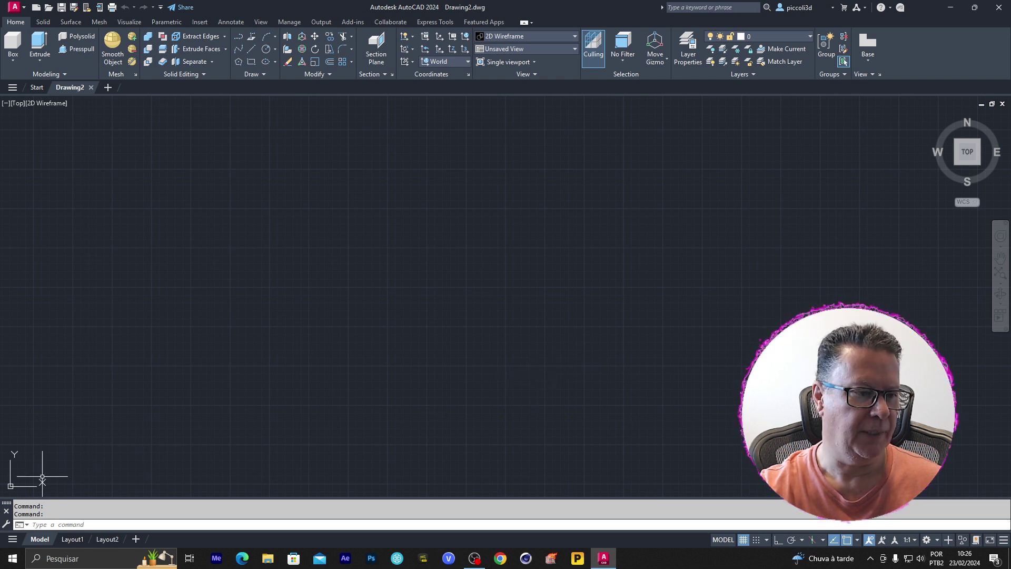
- Float the command line over the bottom of the drawing area
drag(7, 509, 190, 345)
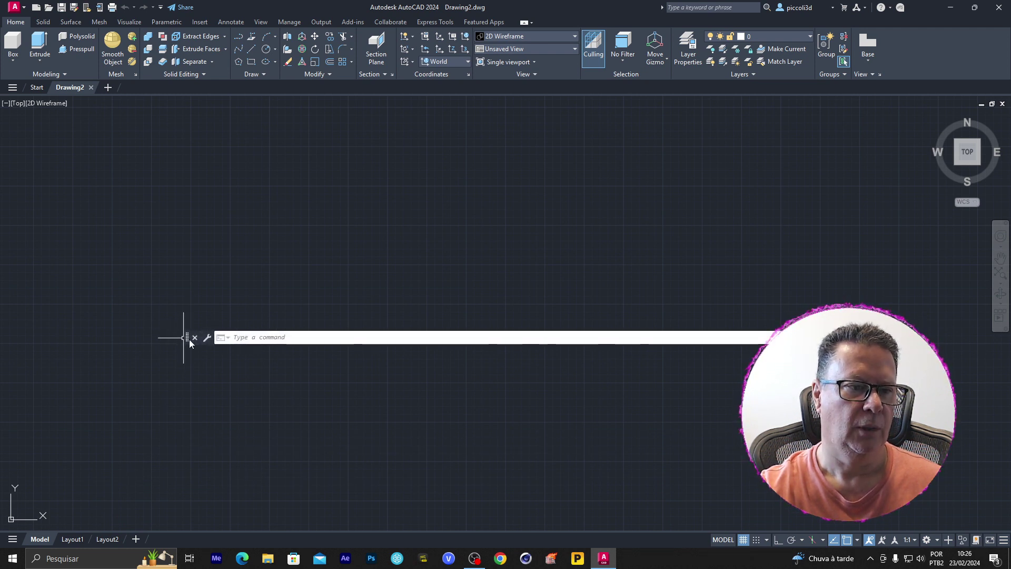
mouse_move(188, 339)
mouse_down()
mouse_move(280, 317)
mouse_move(246, 332)
mouse_move(241, 299)
mouse_move(248, 327)
mouse_move(206, 540)
mouse_up()
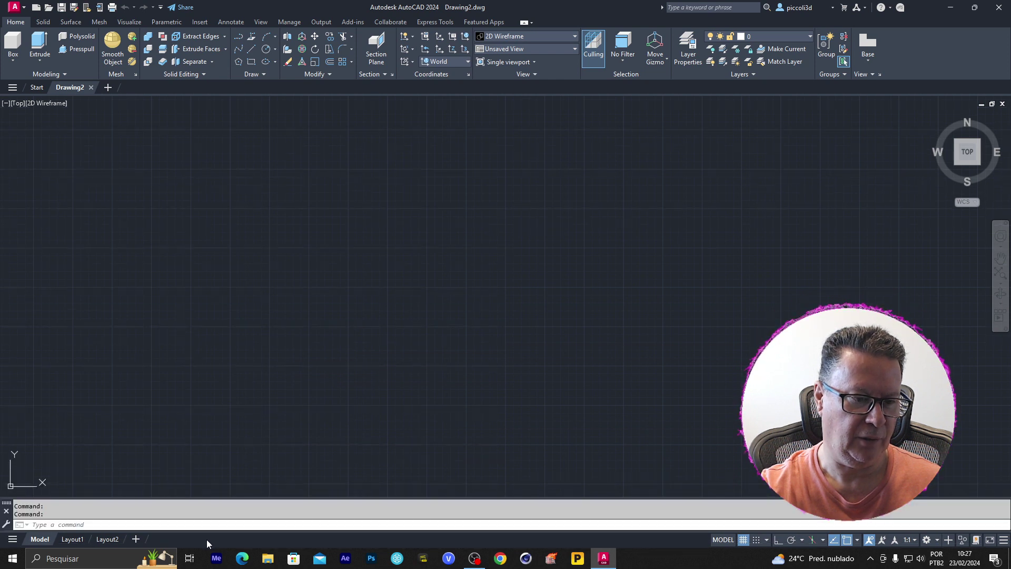
click(156, 526)
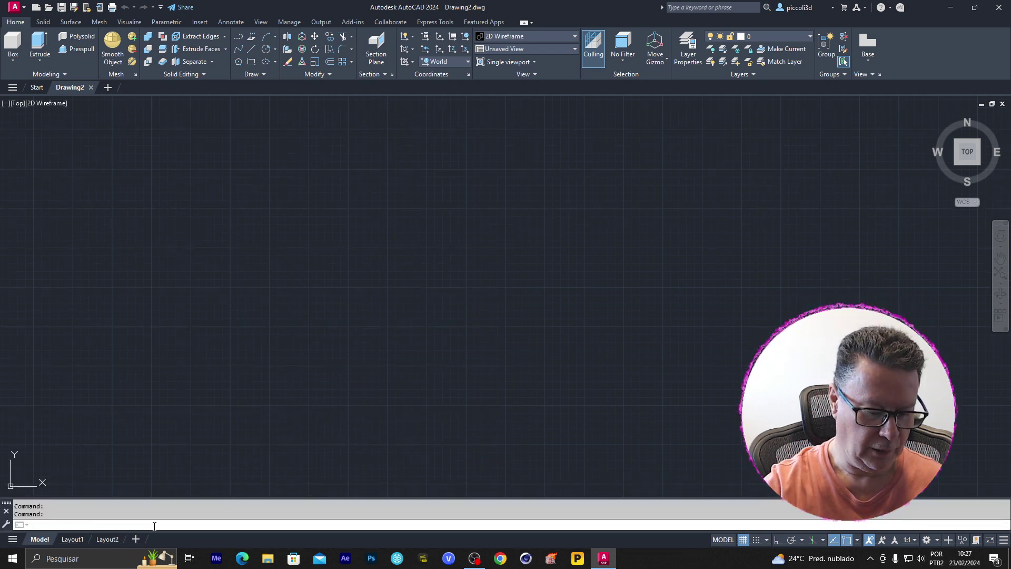
- Turn the drawing grid off with GRID OFF
text(Grid)
key(Return)
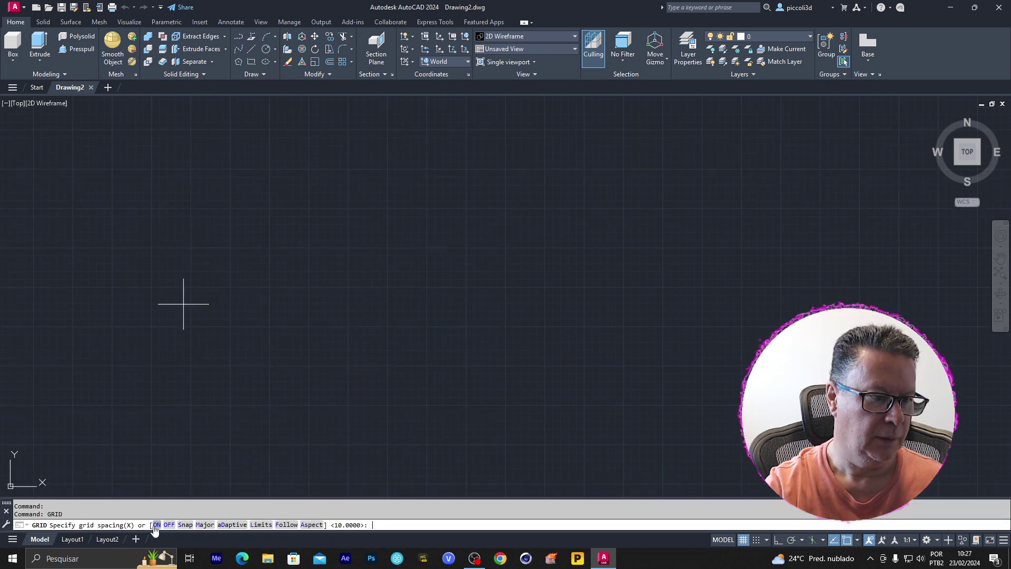
text(OFF)
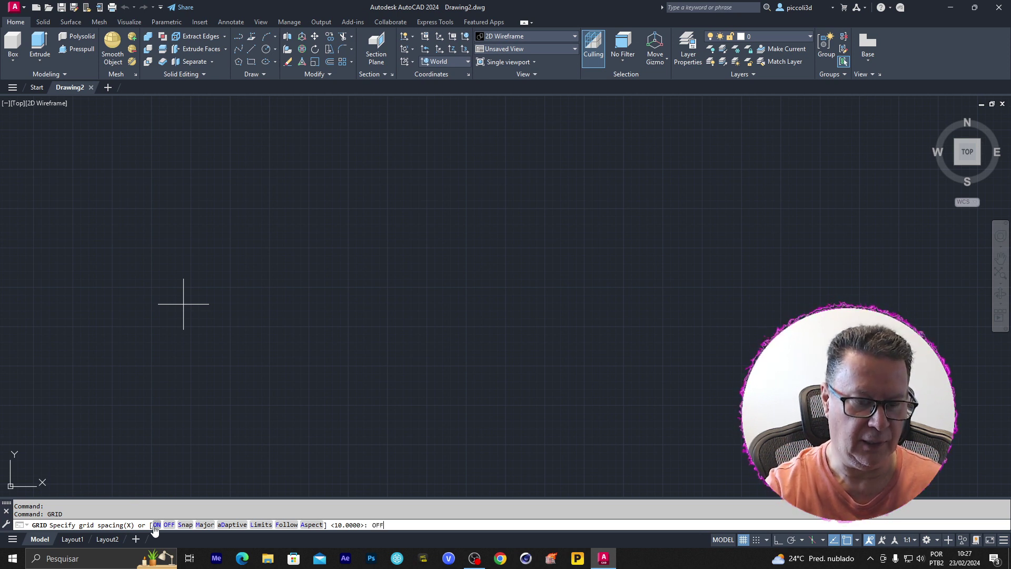
key(Return)
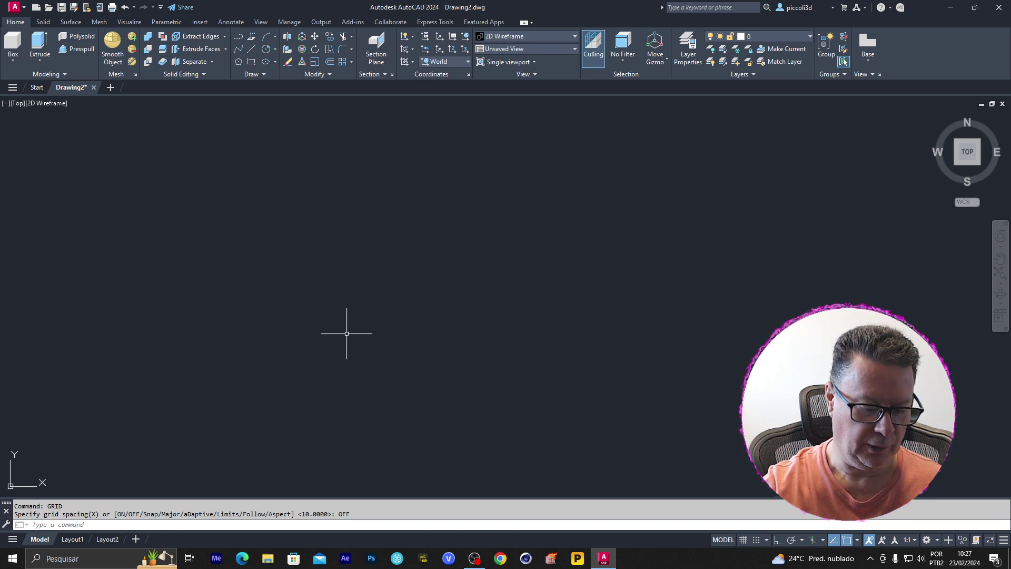
text(c)
key(Return)
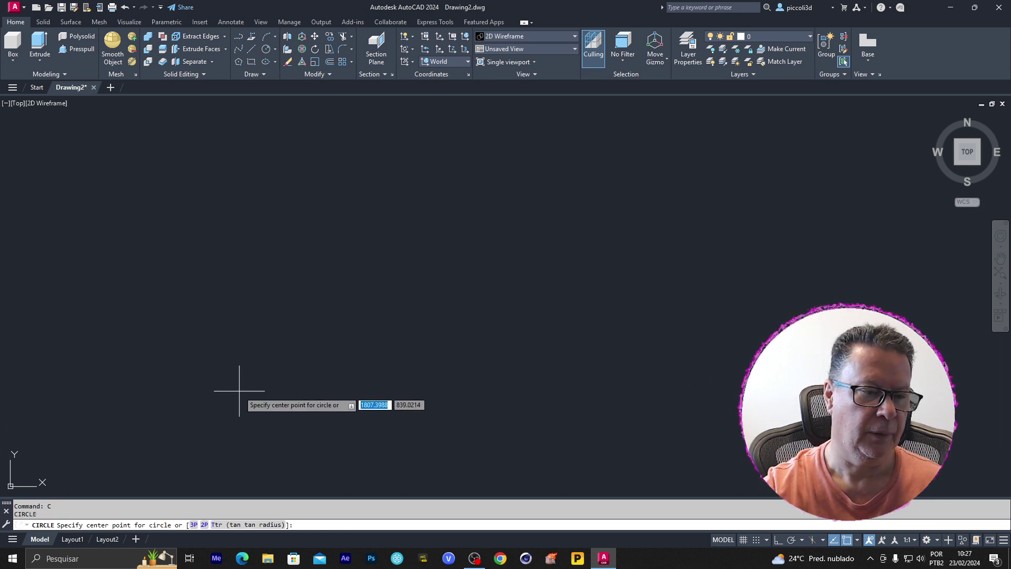
- Draw a radius 2 circle and zoom to extents
click(117, 409)
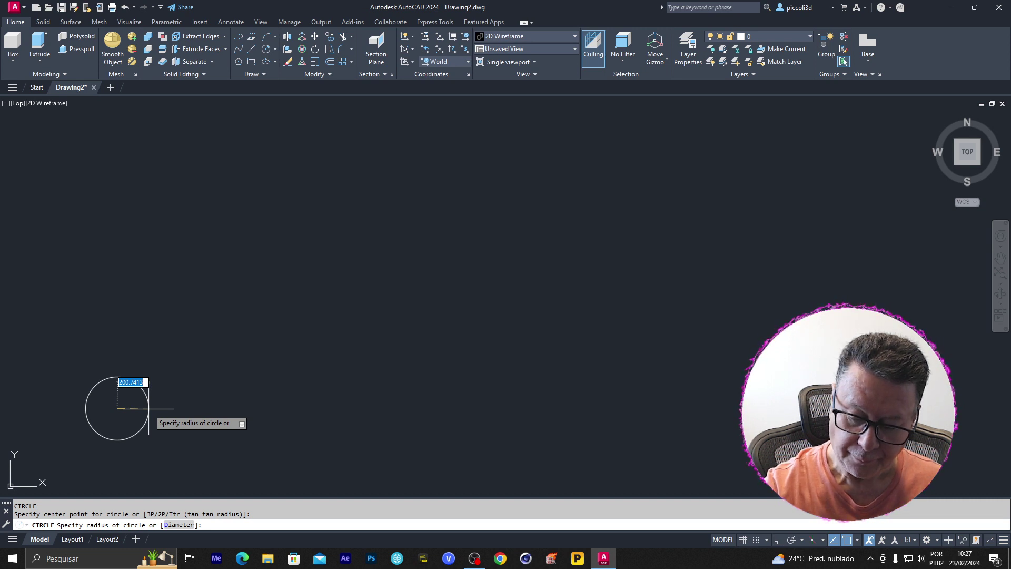
text(2)
key(Return)
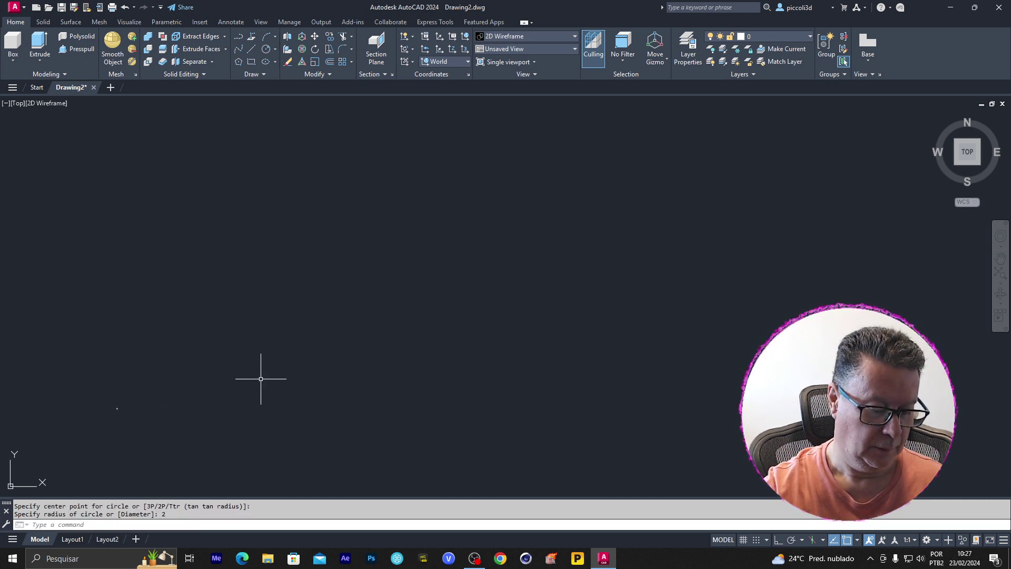
text(Z)
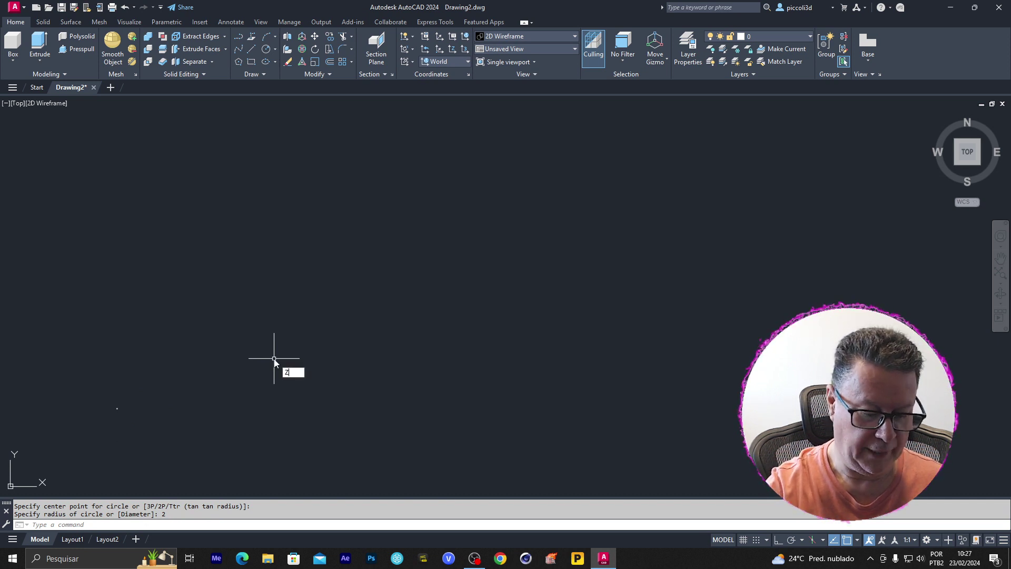
key(Return)
text(EX)
key(Return)
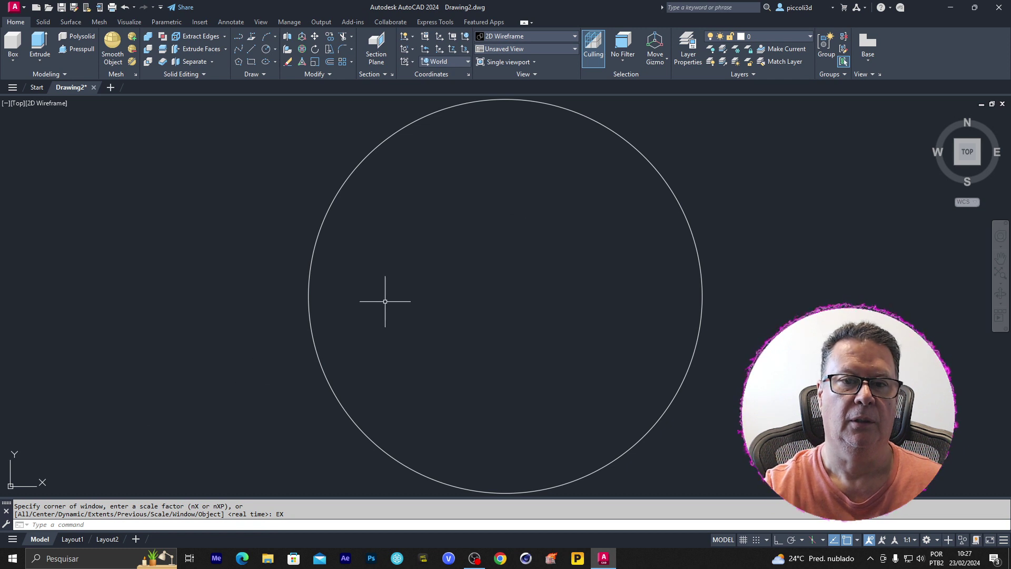
scroll(386, 298, down, 2)
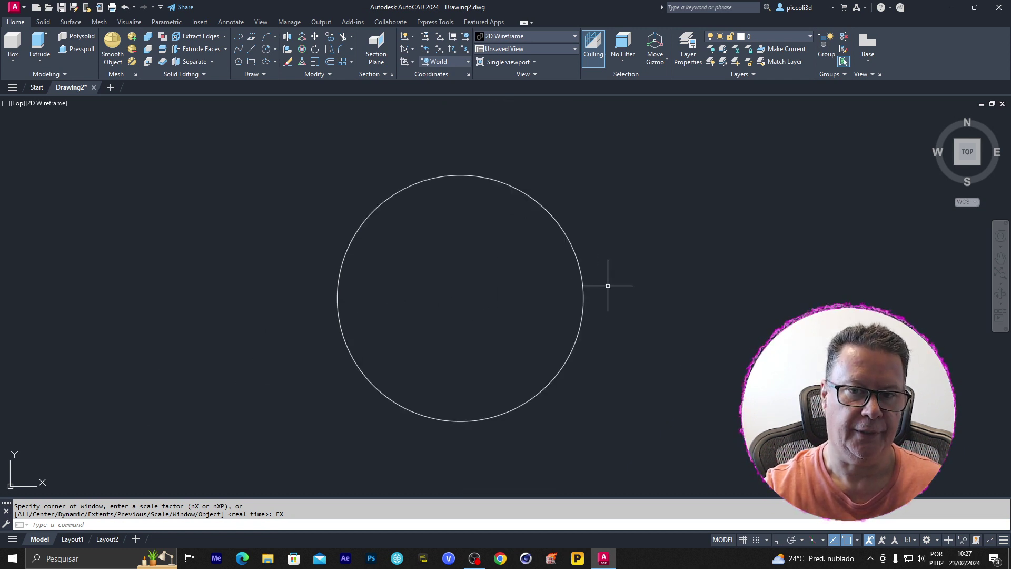
- Add circles of radius 1 and 1.60 on the same centre
text(c)
key(Return)
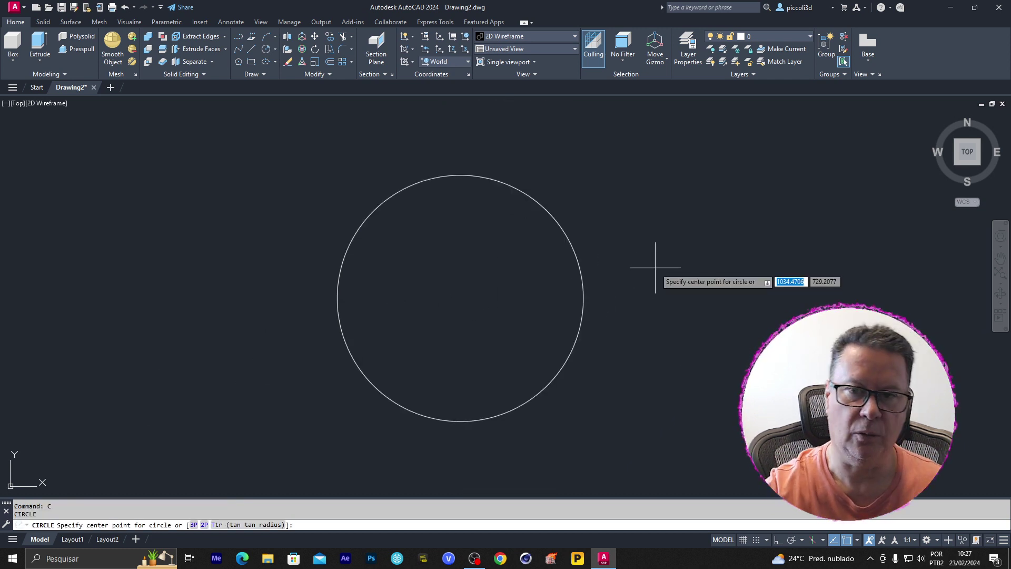
click(460, 298)
text(1)
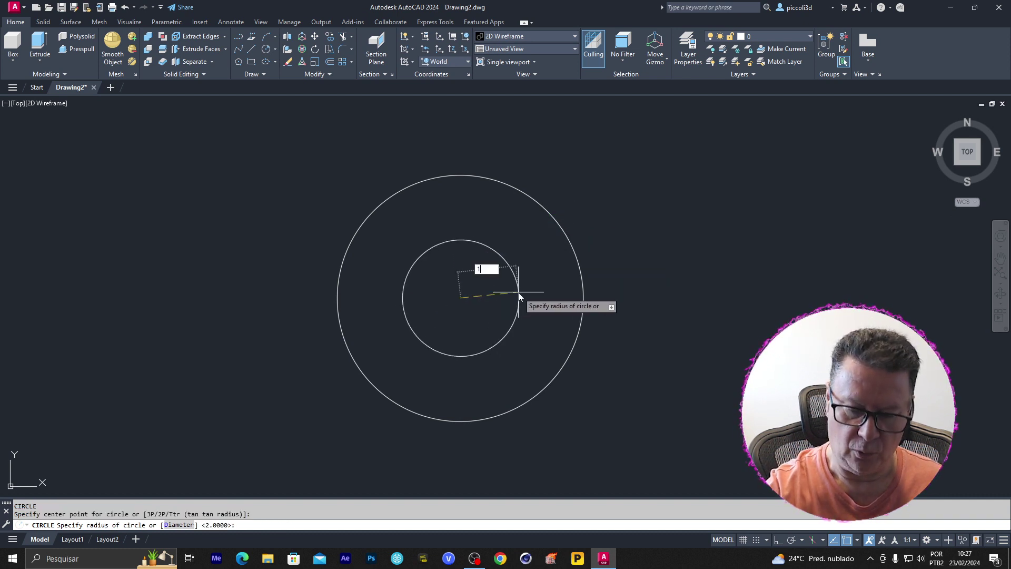
key(Return)
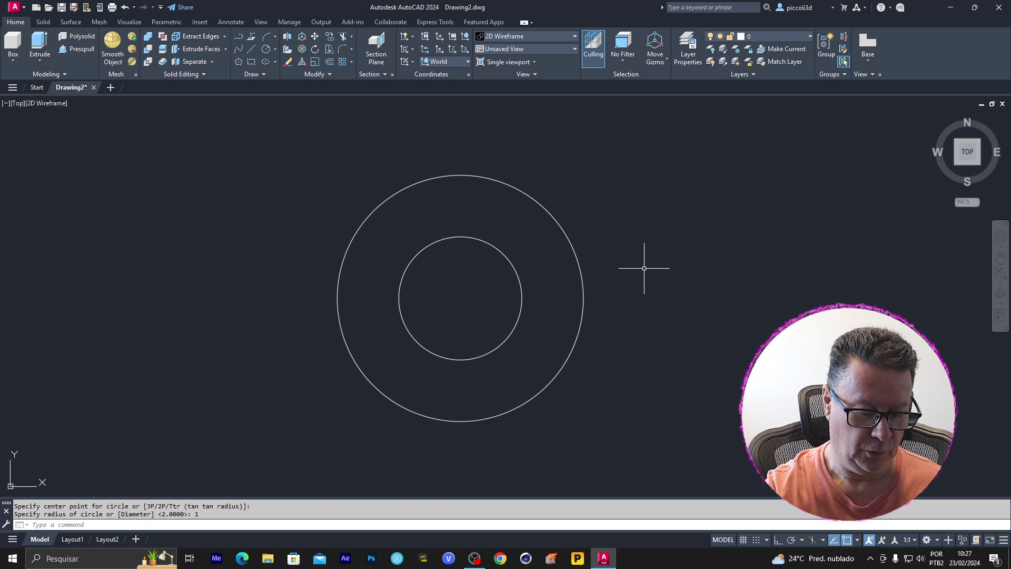
text(c)
key(Return)
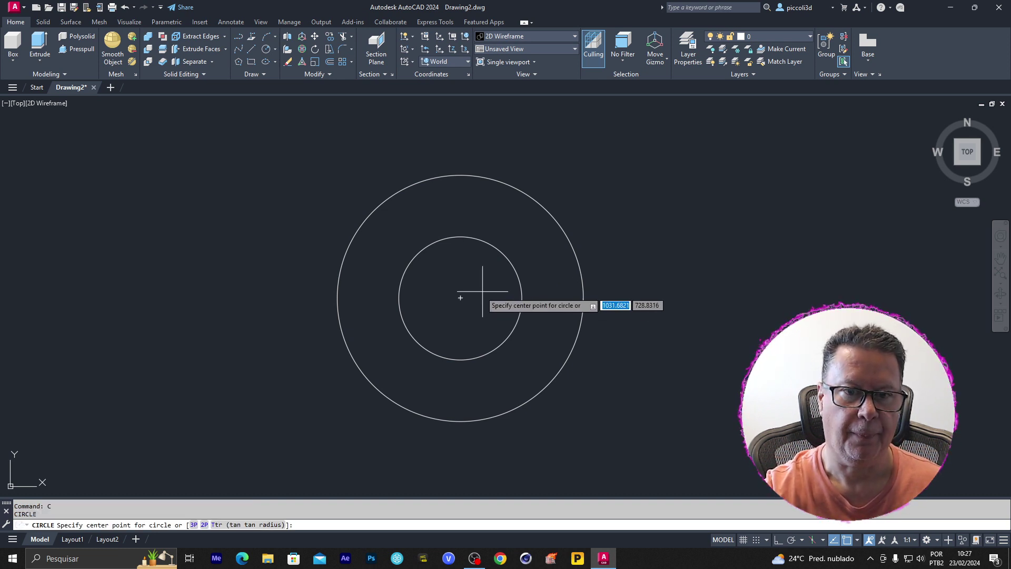
click(461, 297)
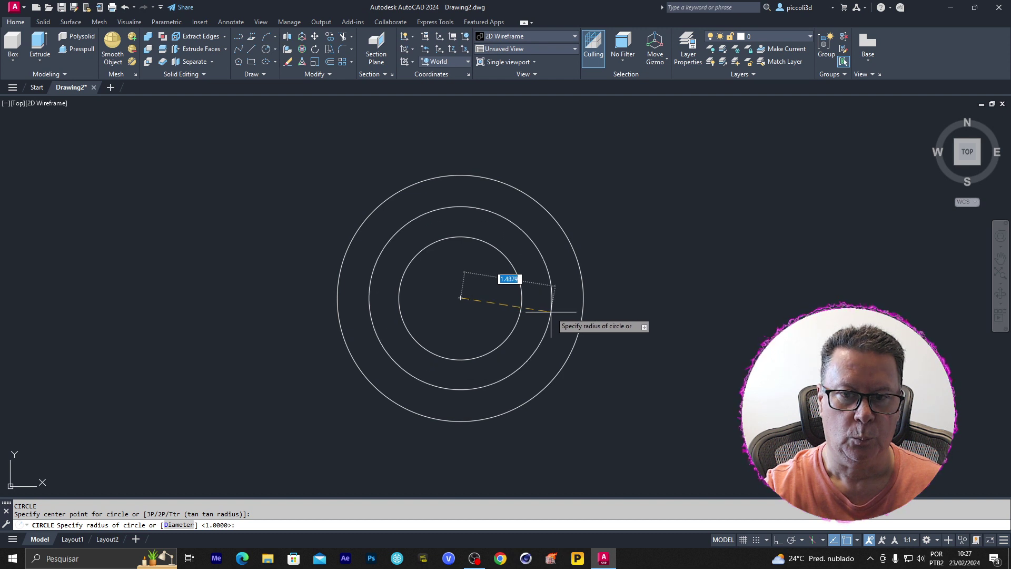
text(1)
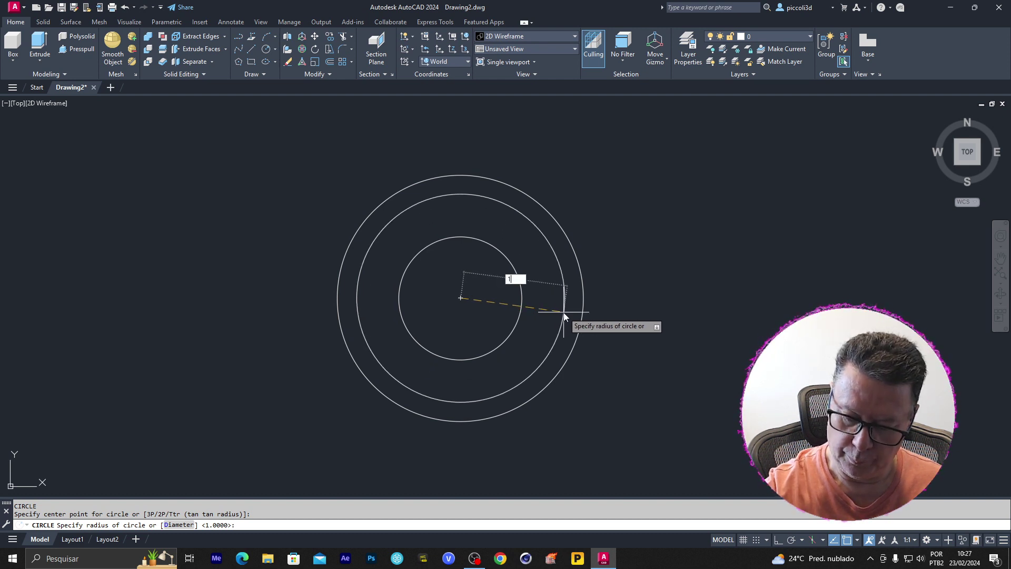
text(.0)
key(Return)
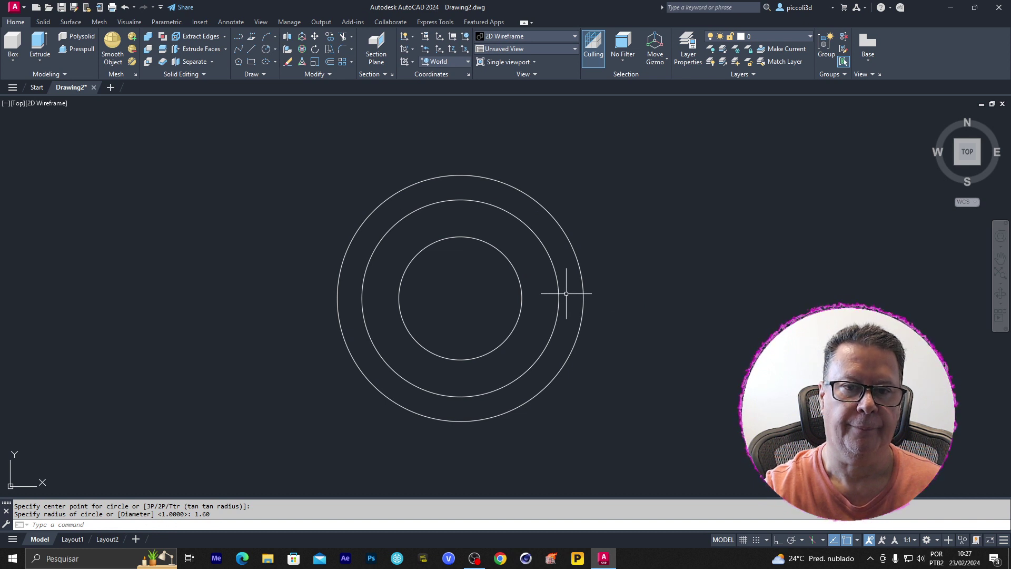
- With ortho on, draw a horizontal polyline from the centre past the outer circle
text(PL)
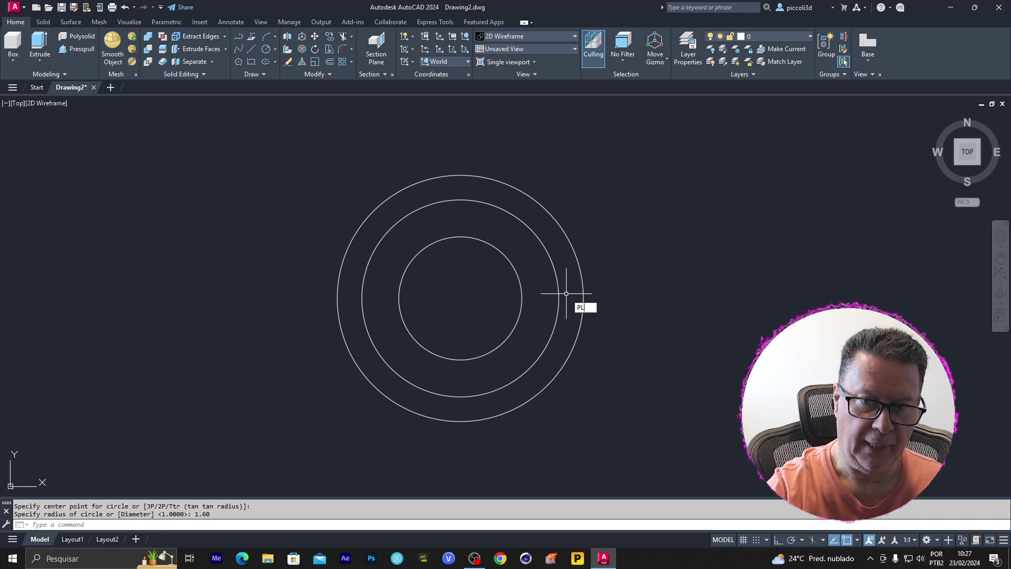
key(Return)
click(460, 298)
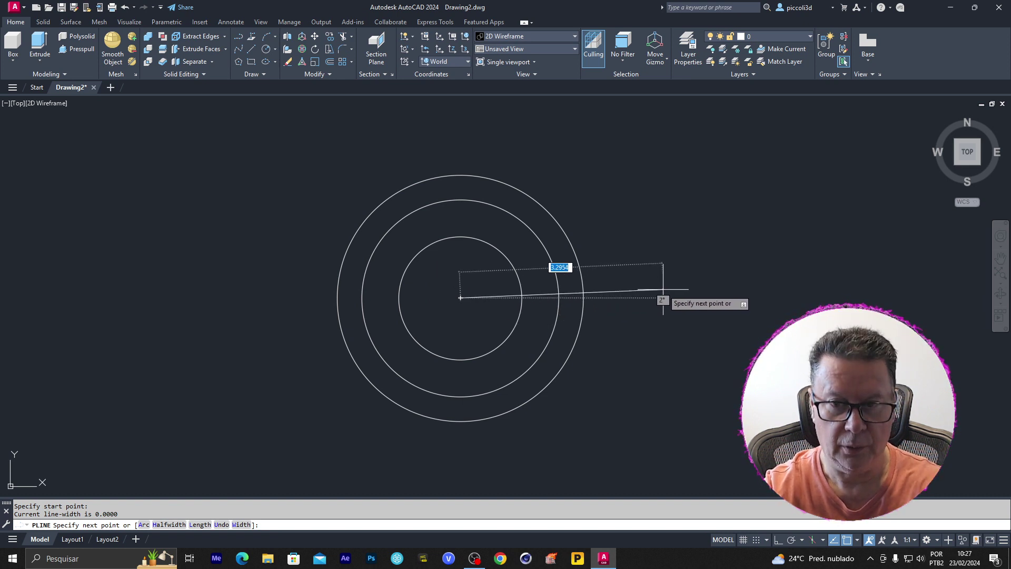
key(F8)
key(Return)
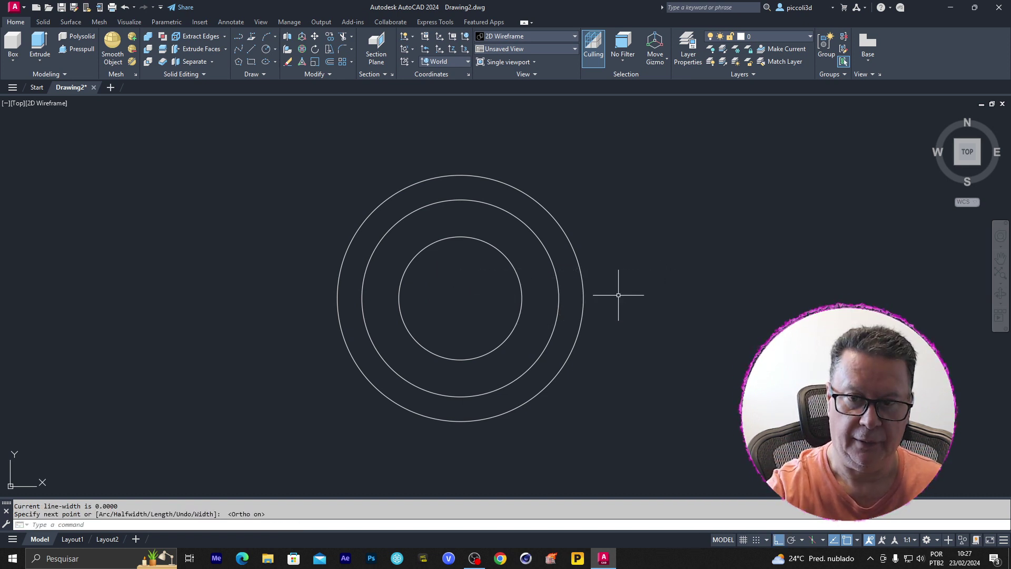
text(PL)
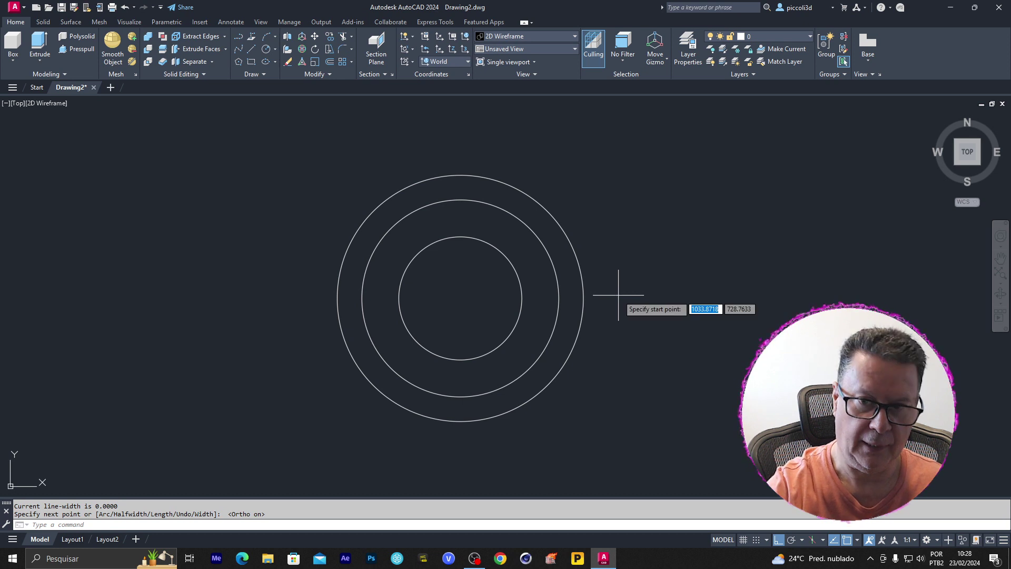
key(Return)
click(461, 298)
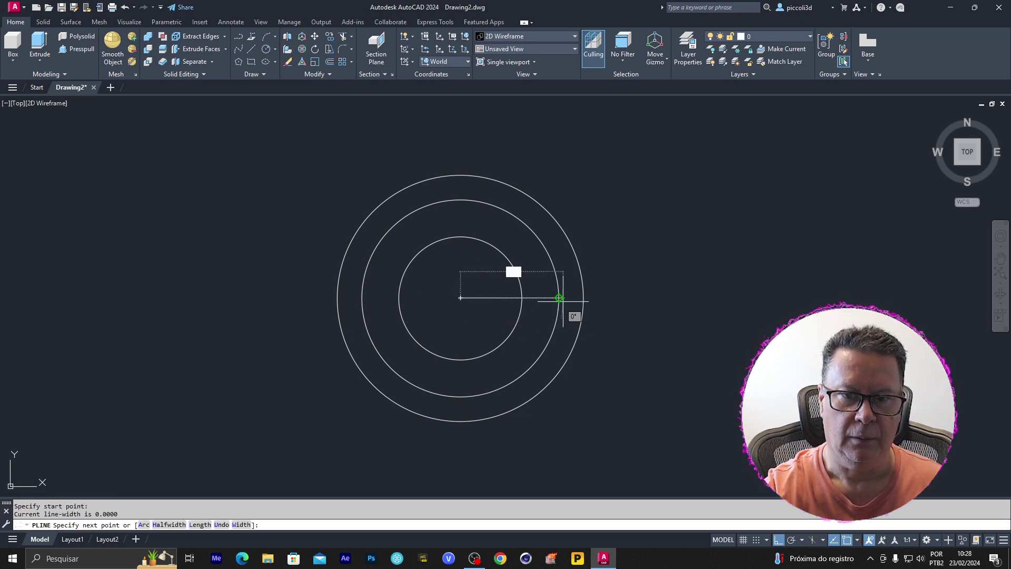
click(635, 298)
key(Return)
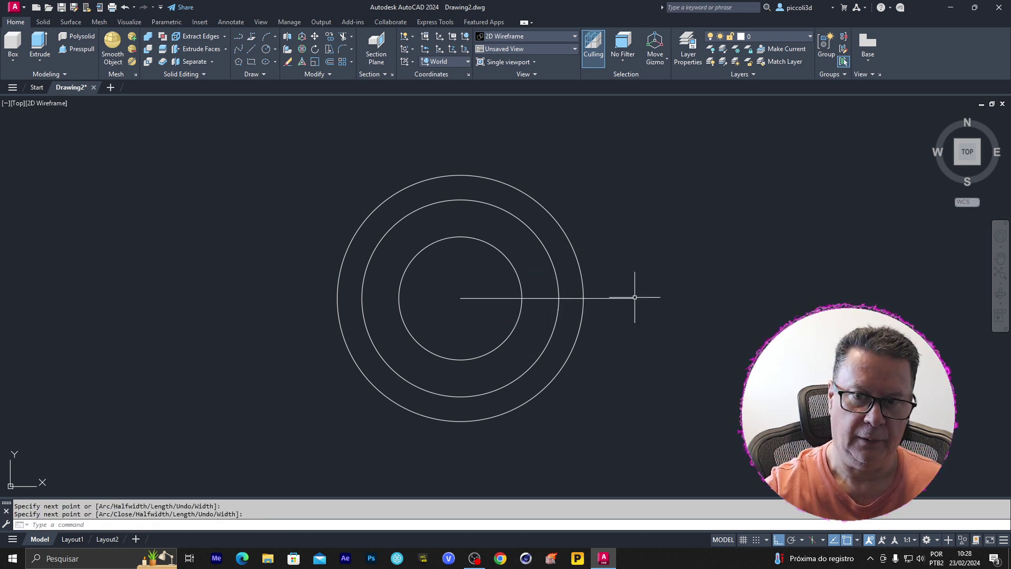
- Offset the horizontal line 0.10 above and 0.10 below
scroll(580, 295, up, 2)
text(o)
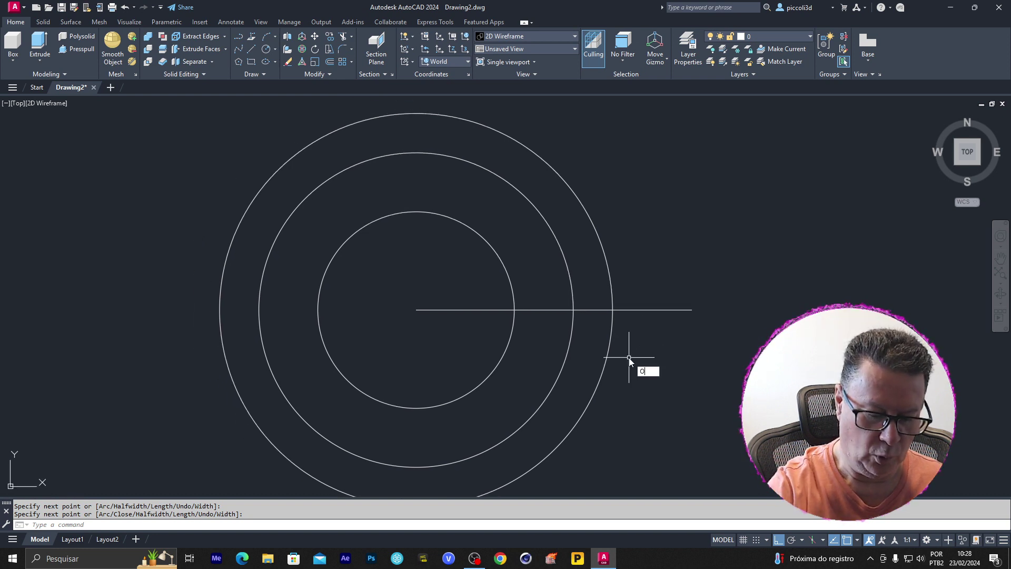
text(f)
key(Return)
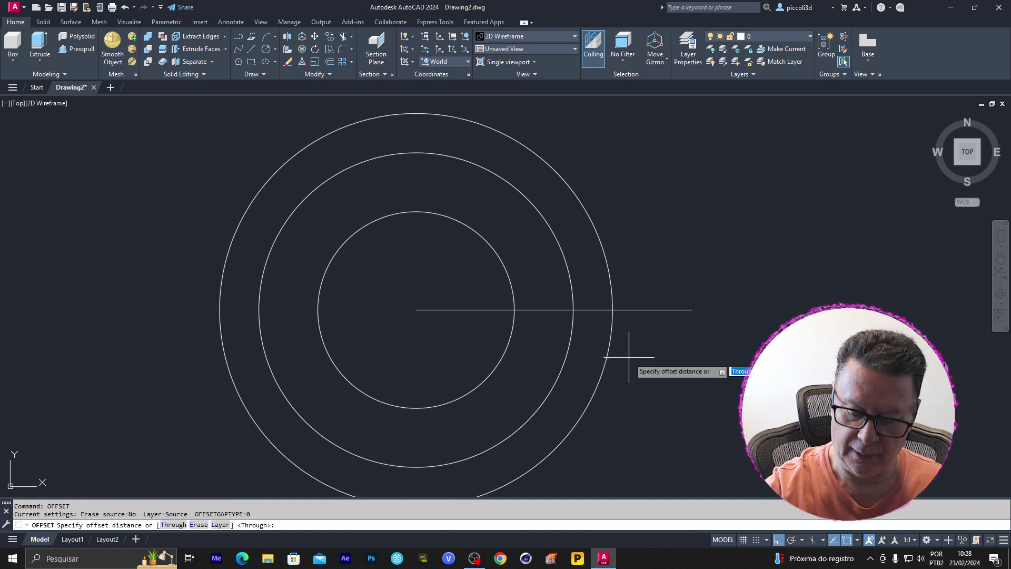
text(0.10)
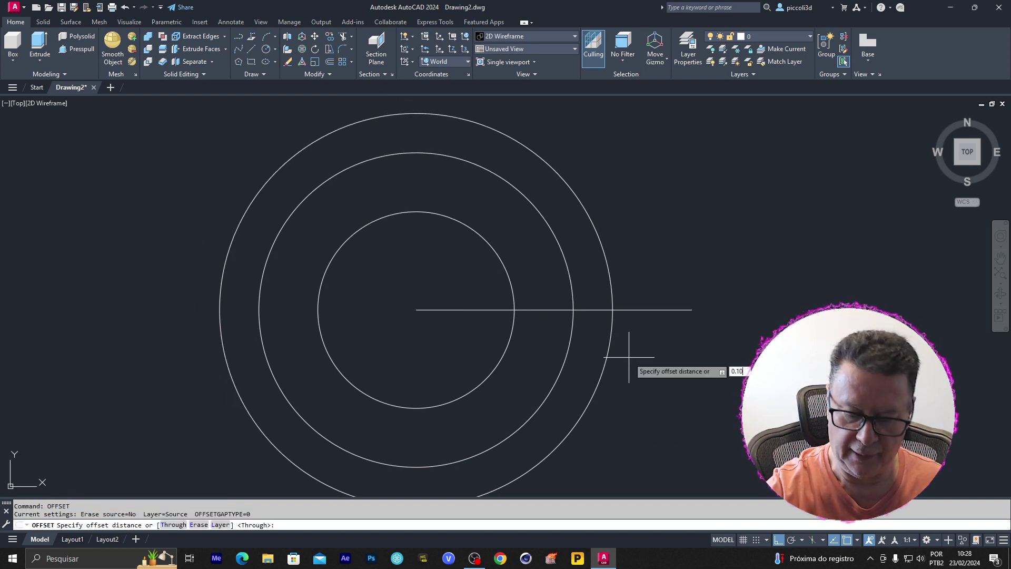
key(Return)
click(647, 310)
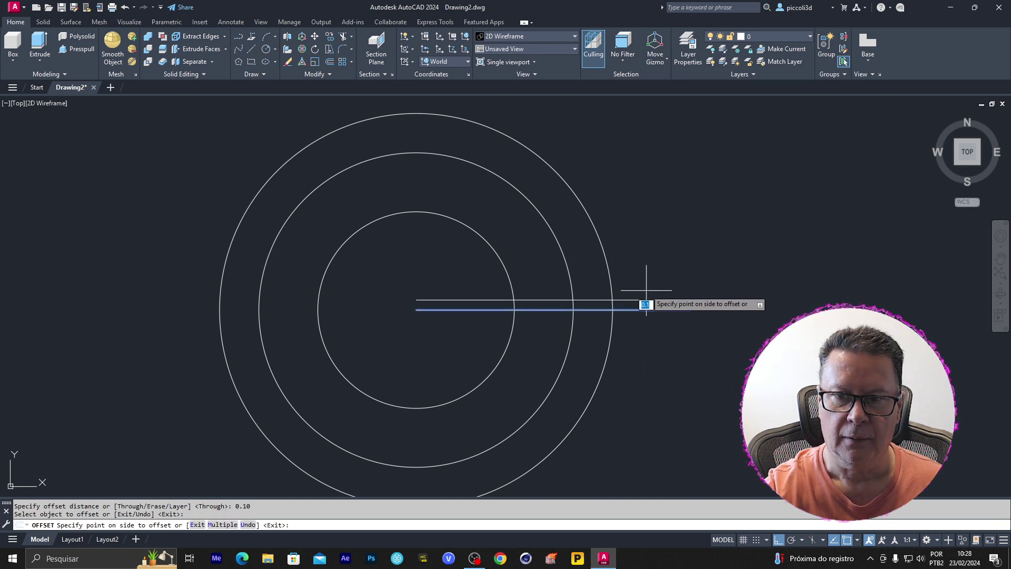
click(643, 310)
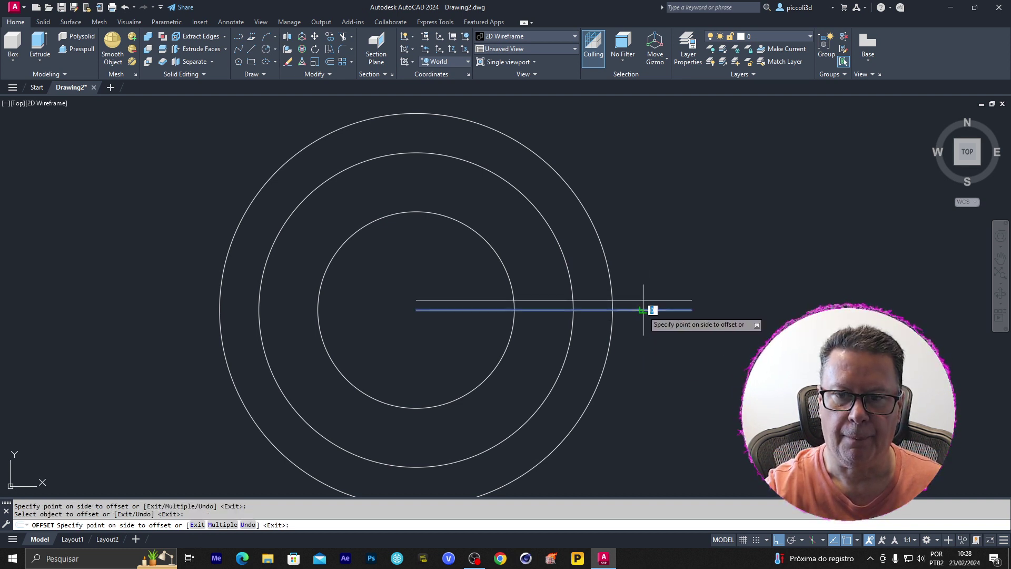
click(644, 337)
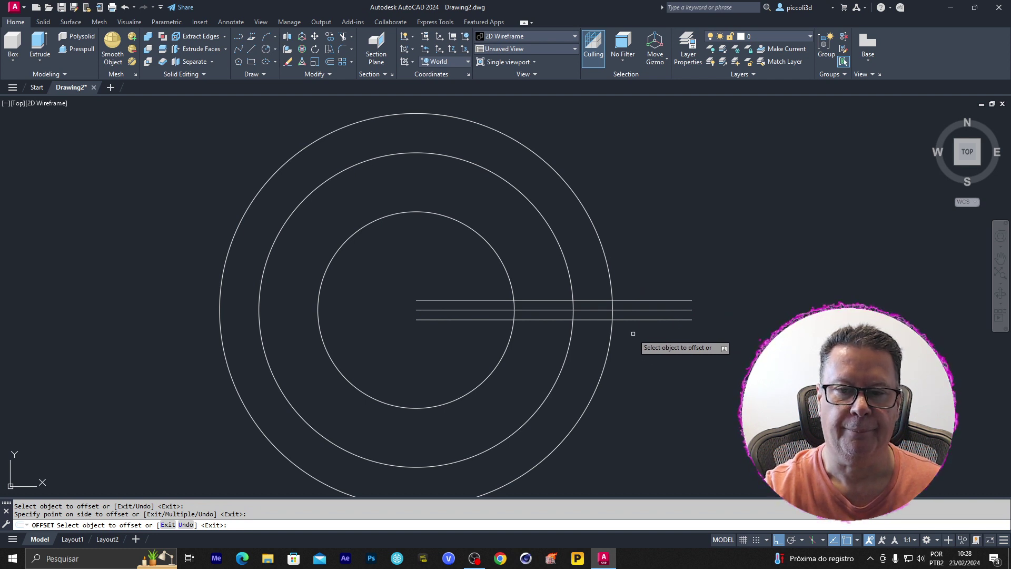
scroll(633, 333, up, 2)
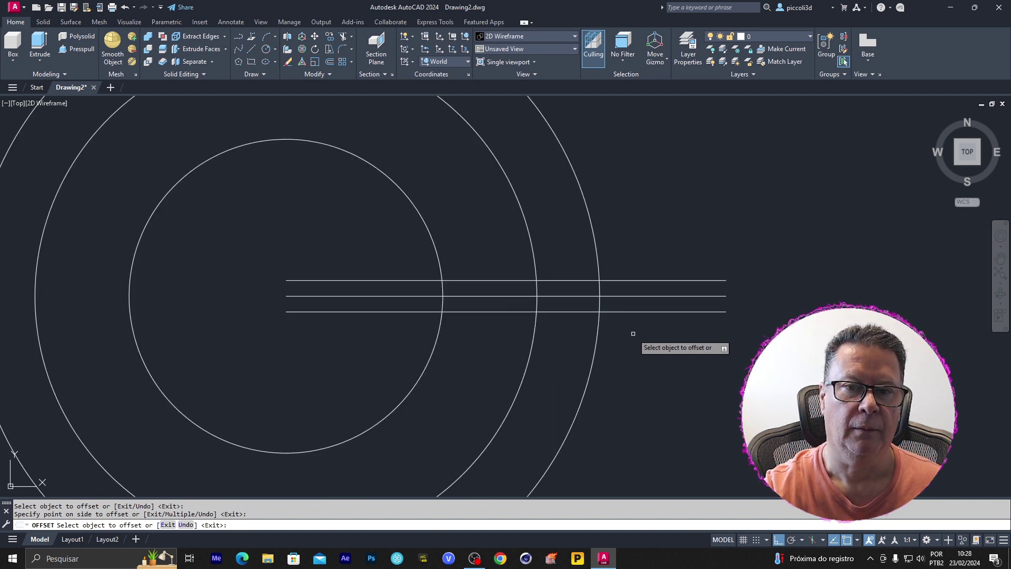
scroll(634, 333, up, 2)
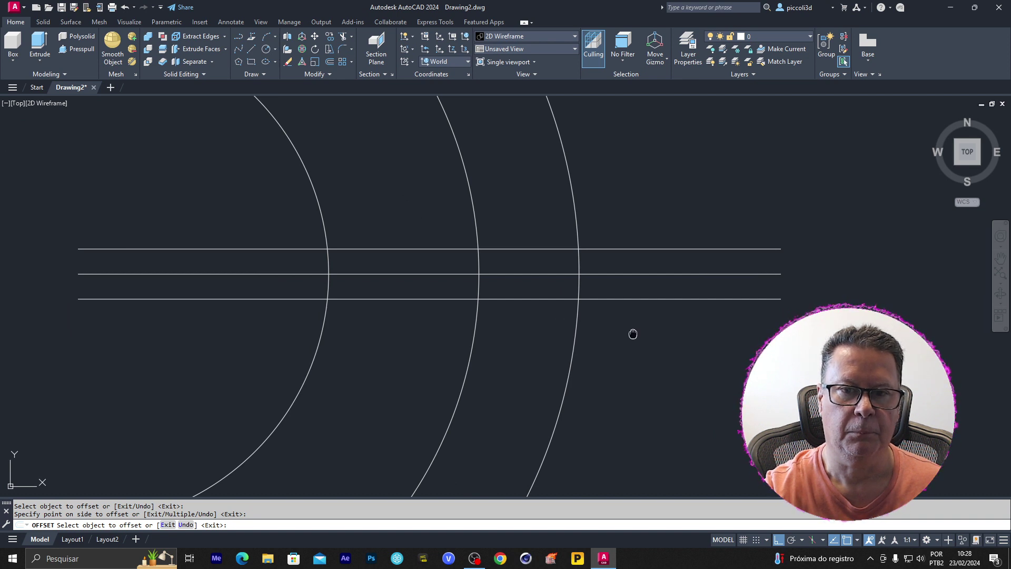
middle_drag(634, 334, 718, 335)
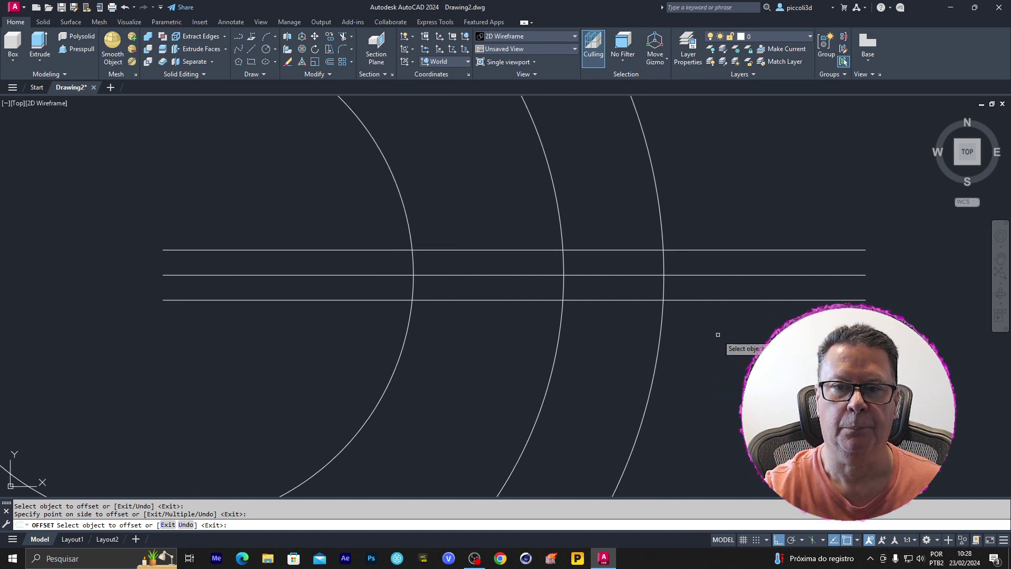
scroll(680, 348, down, 3)
key(Escape)
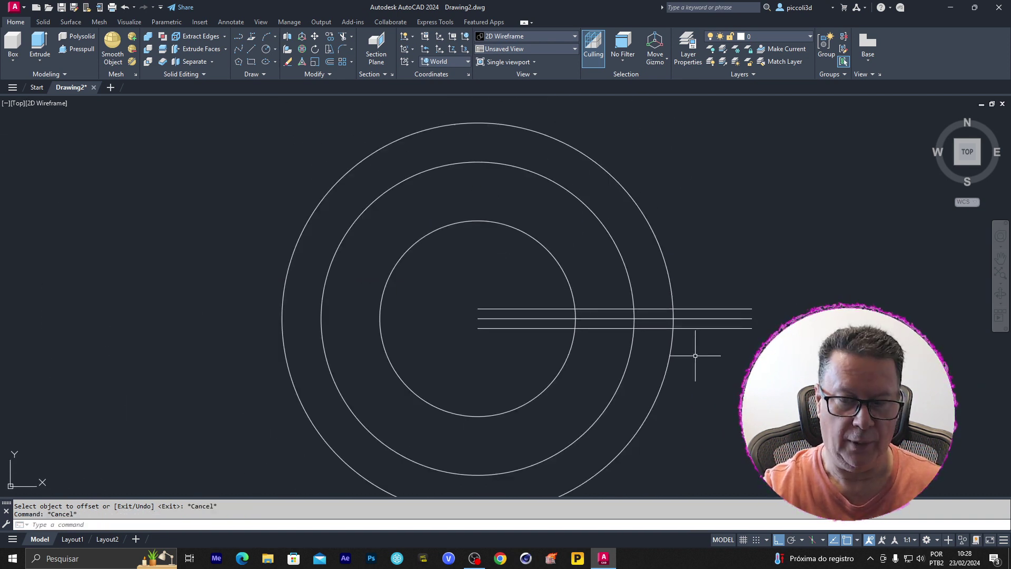
text(c)
key(Return)
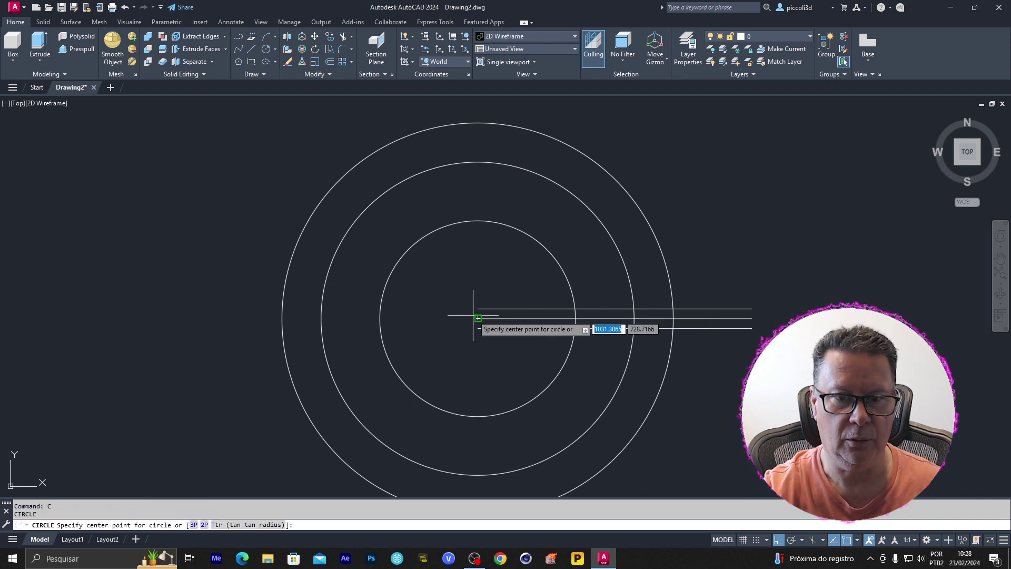
- Draw a radius 1.75 circle on the shared centre of the existing circles
click(478, 318)
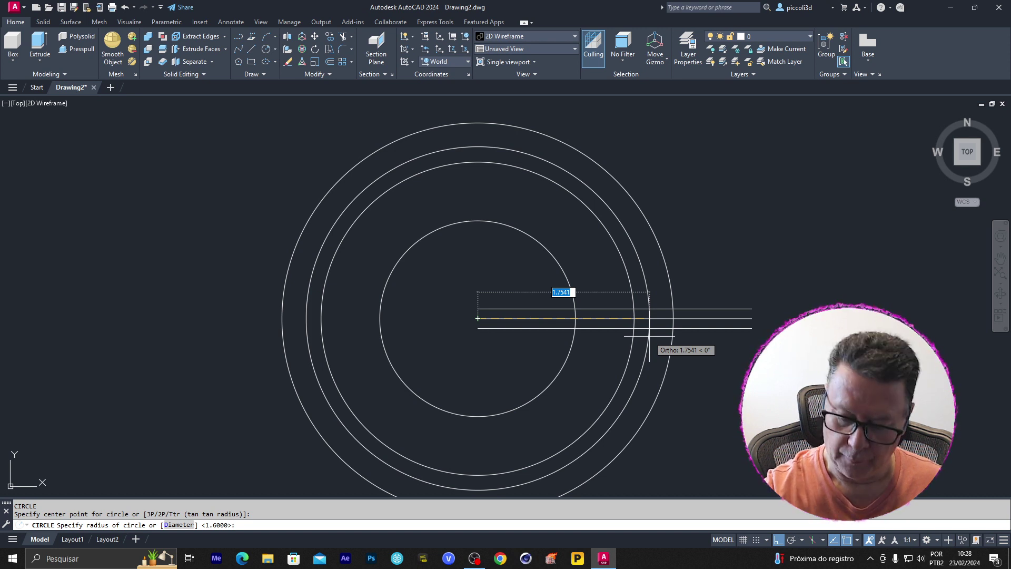
text(1.)
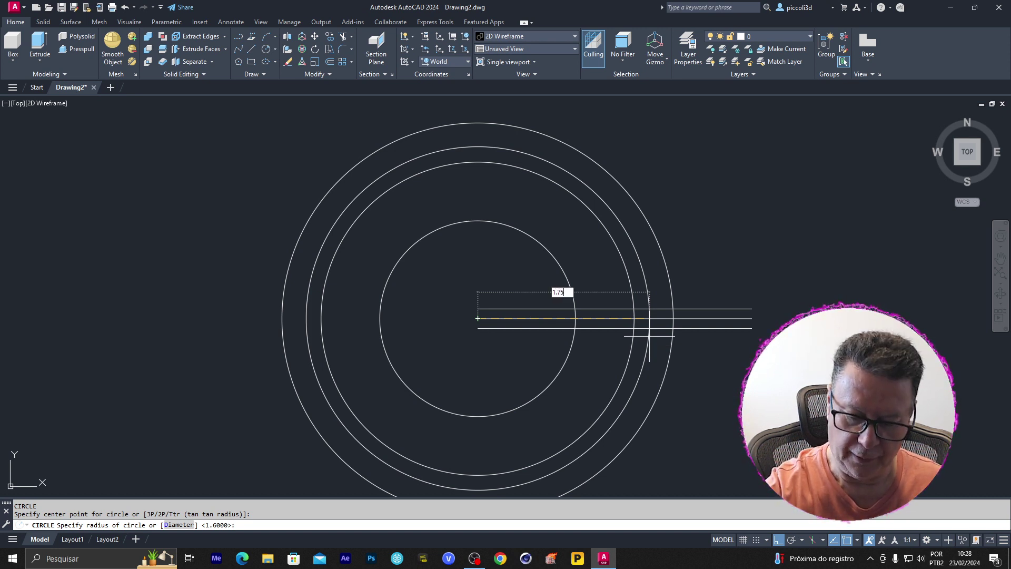
text(75)
key(Return)
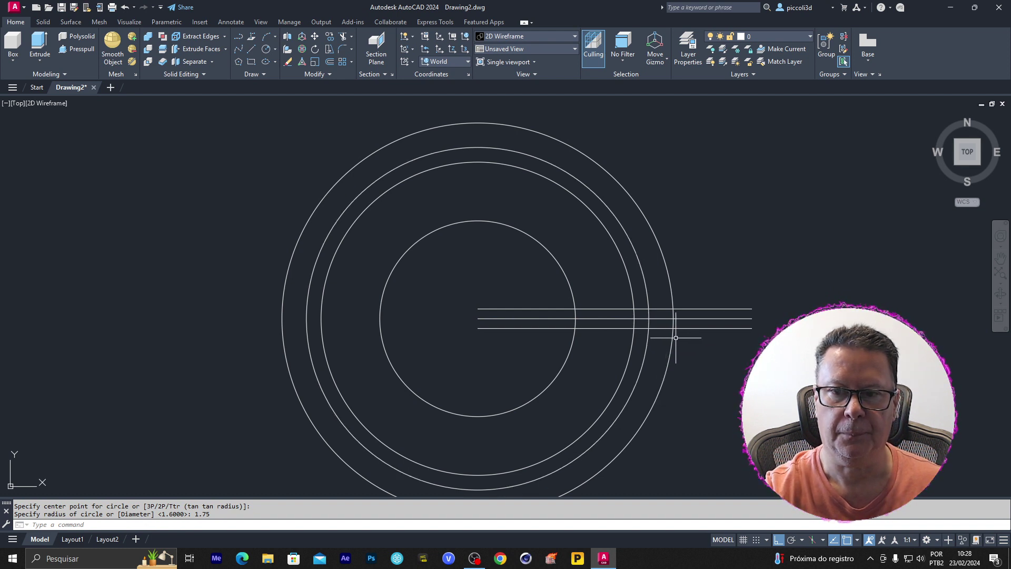
scroll(673, 338, up, 3)
scroll(708, 324, up, 2)
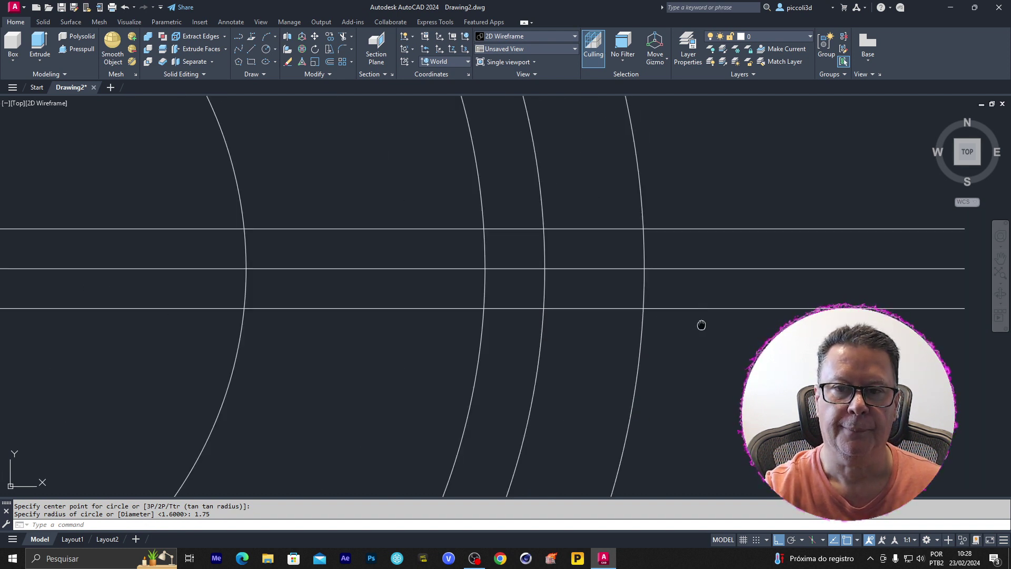
middle_drag(701, 325, 753, 346)
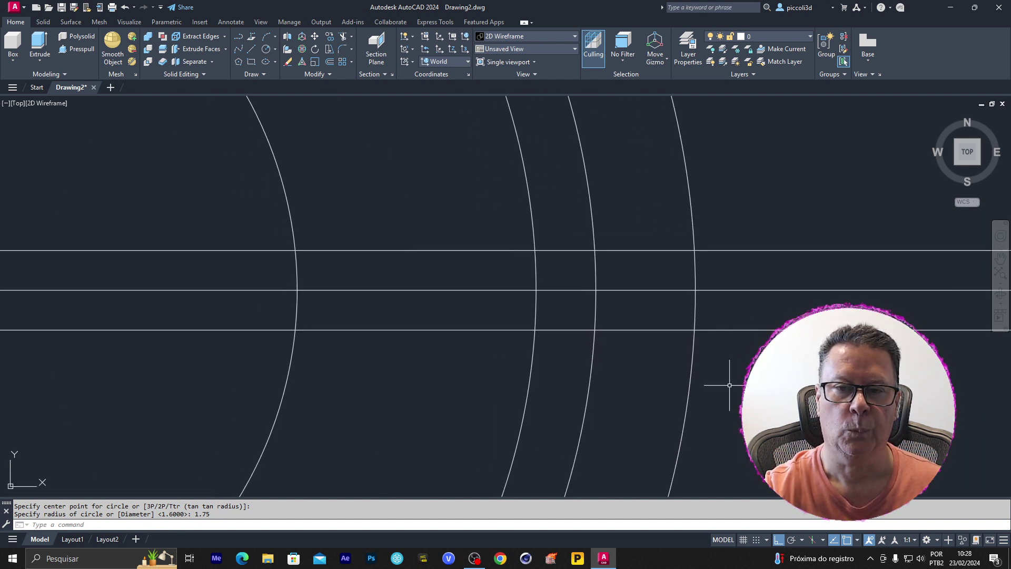
text(ARC)
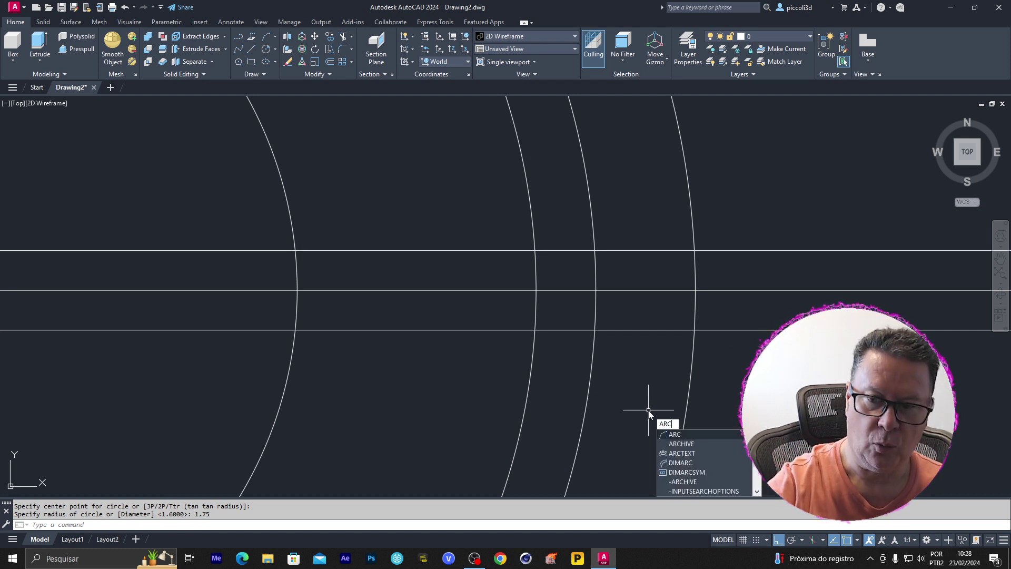
key(Return)
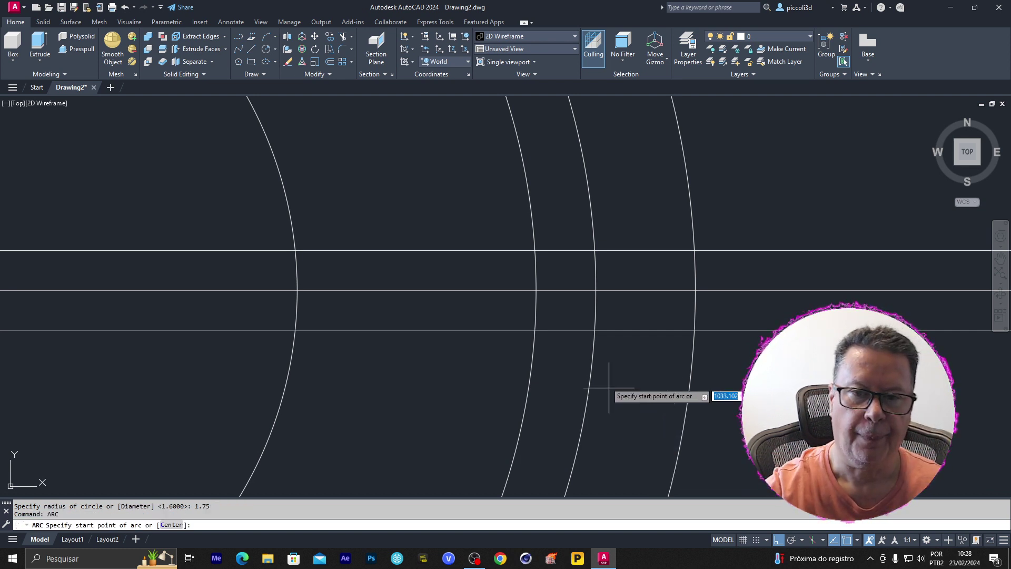
click(536, 250)
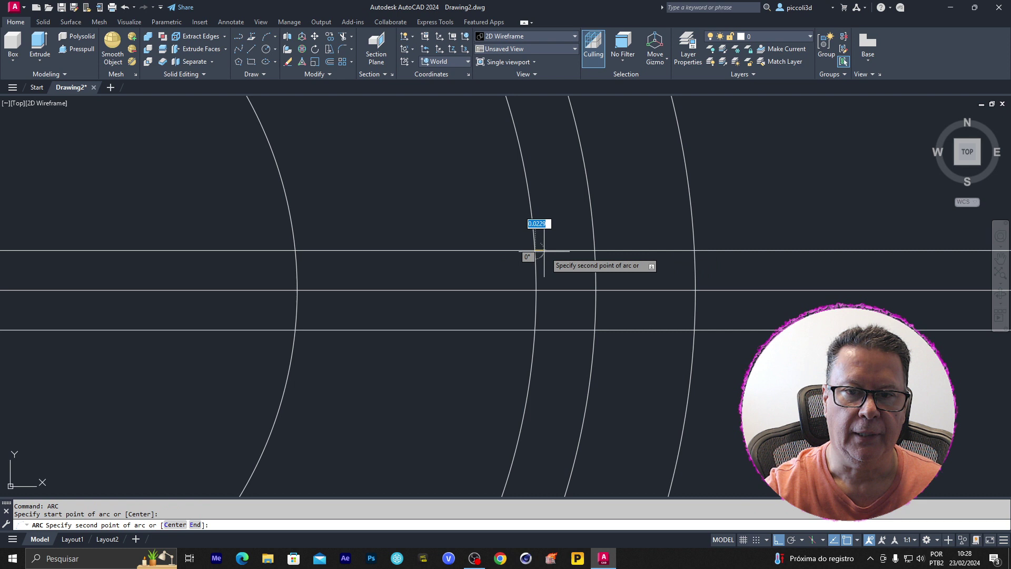
click(594, 250)
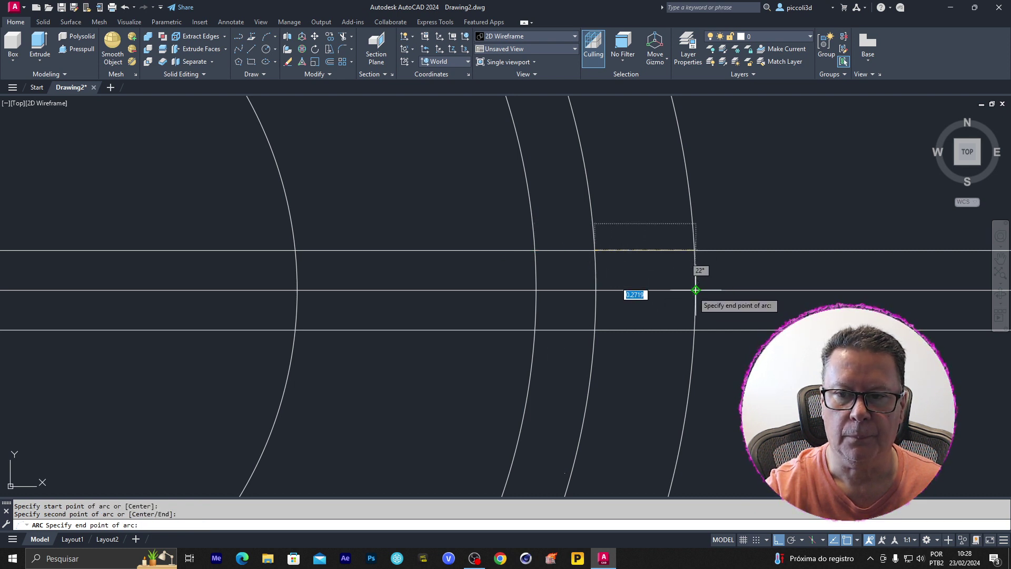
click(696, 290)
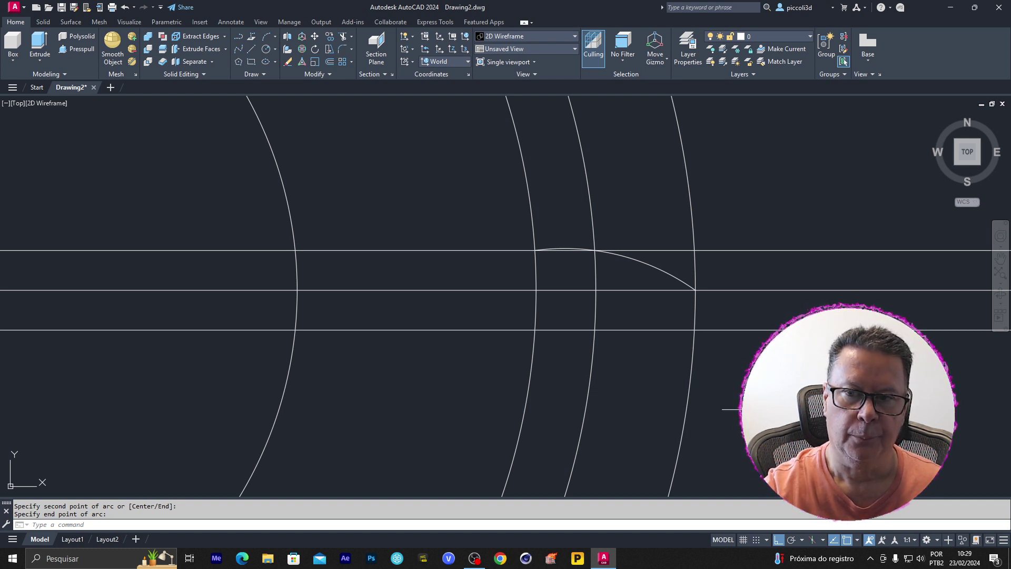
key(Escape)
click(666, 268)
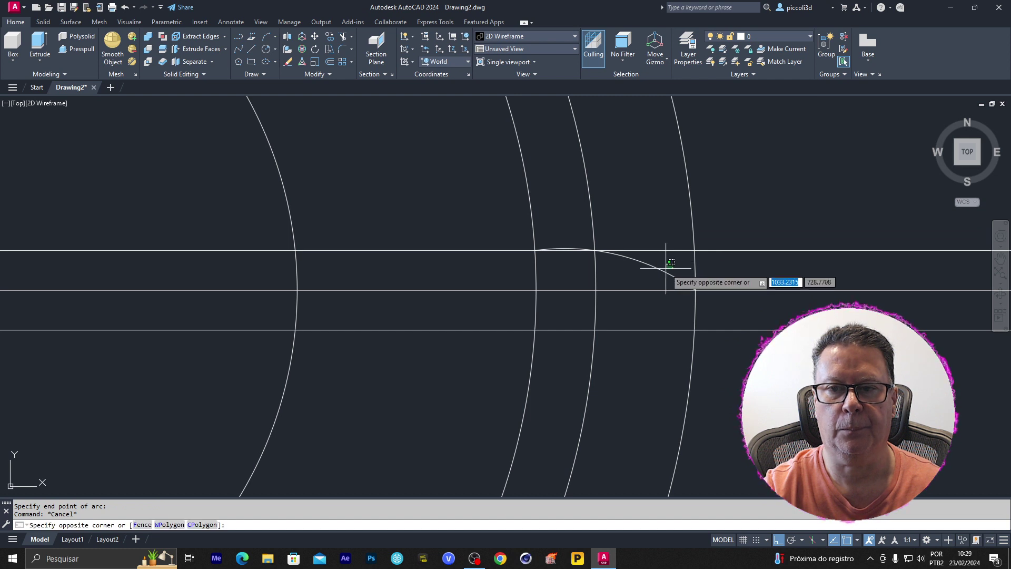
key(Delete)
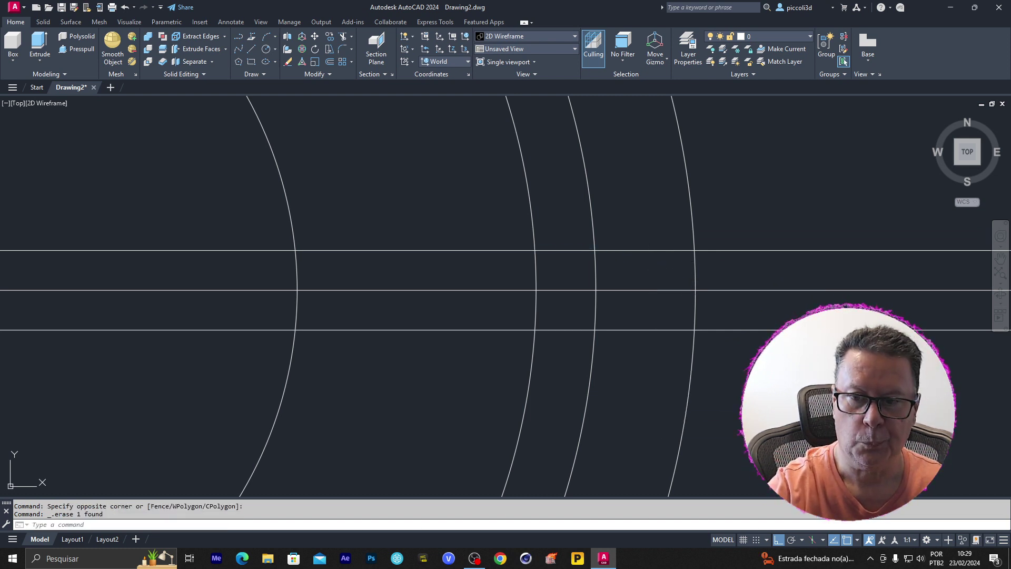
text(o)
key(Return)
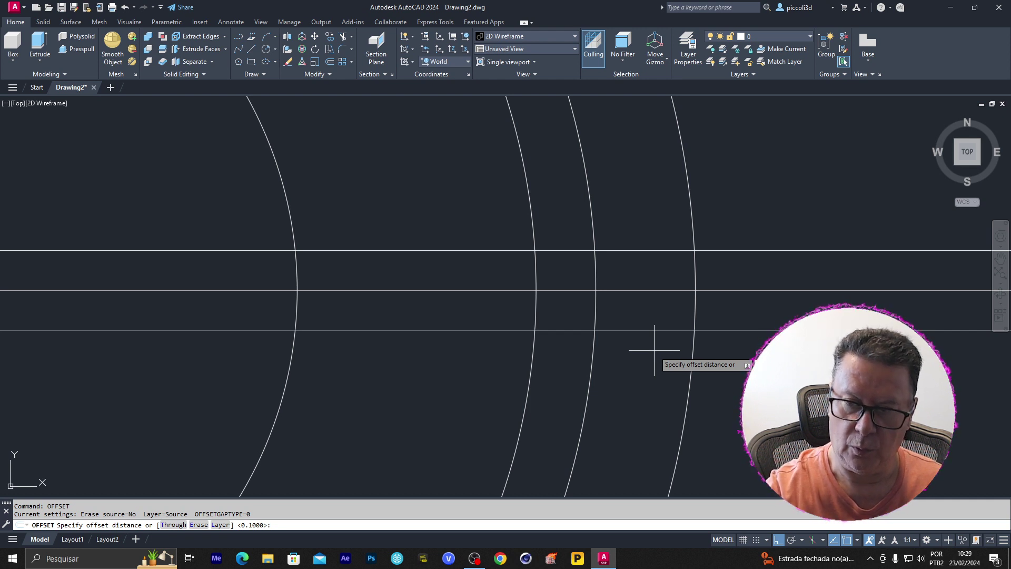
- Try 0.08 offset copies of the horizontal lines, then undo them
text(0.08)
key(Return)
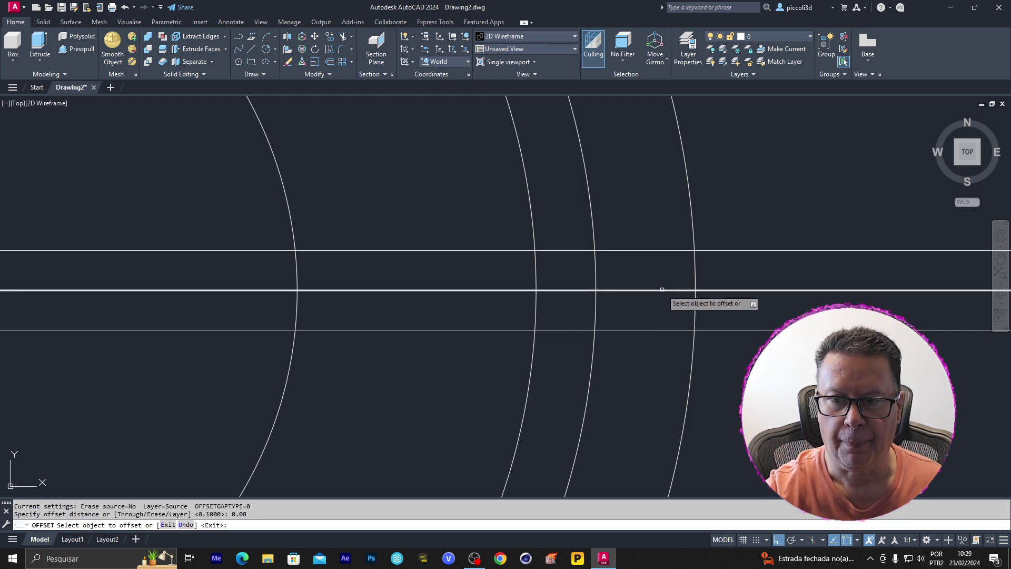
click(662, 289)
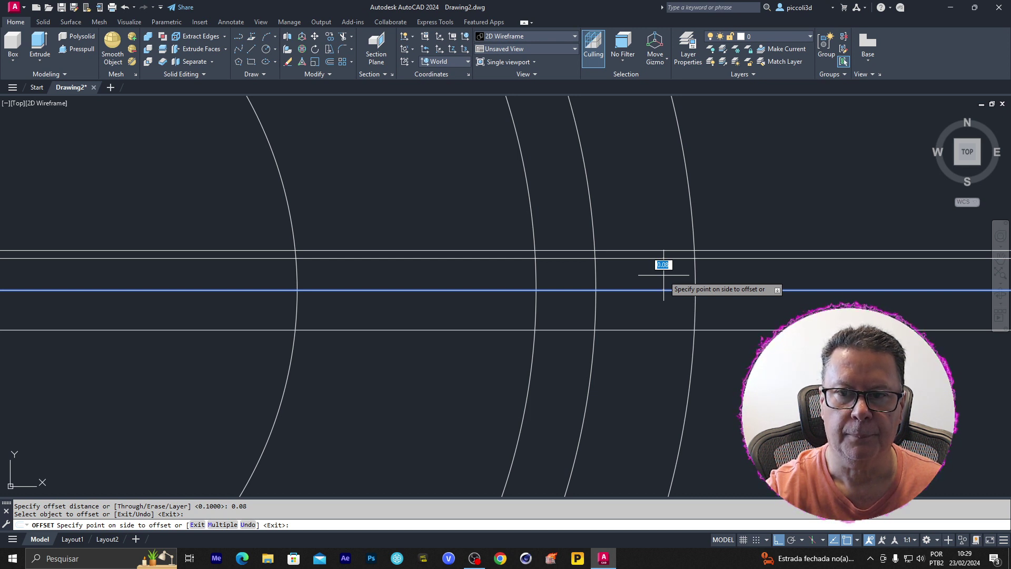
click(664, 274)
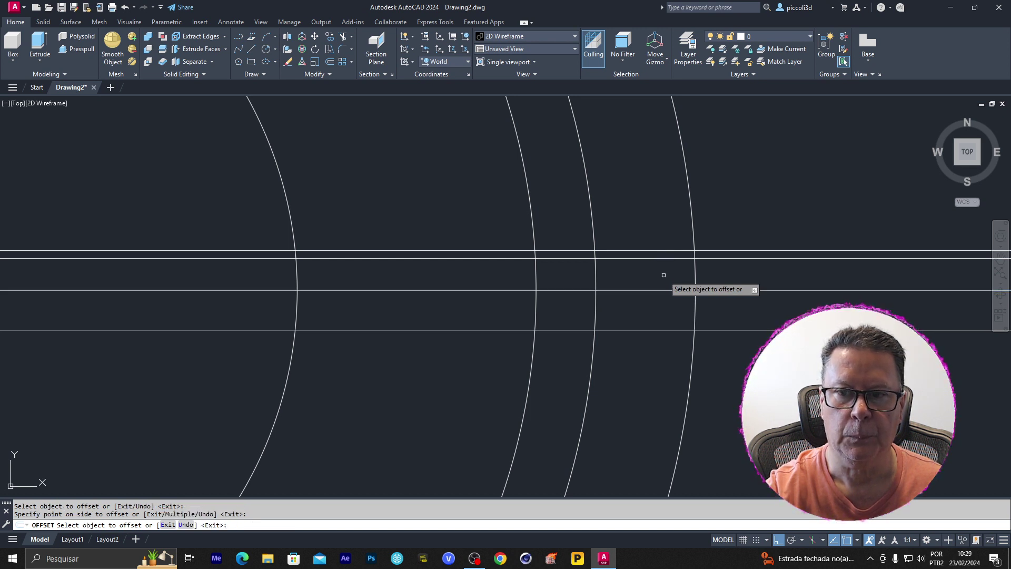
click(651, 330)
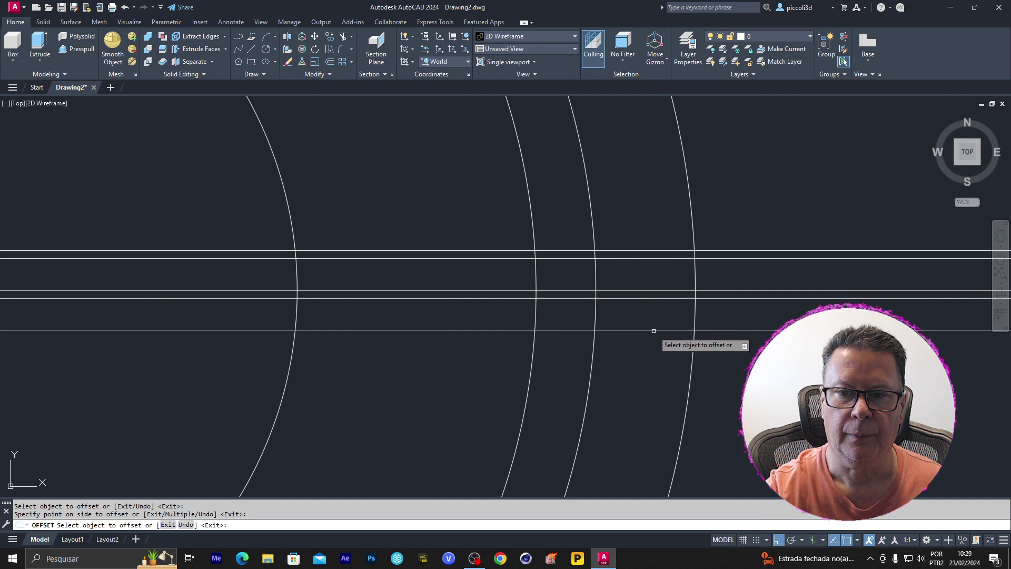
click(654, 329)
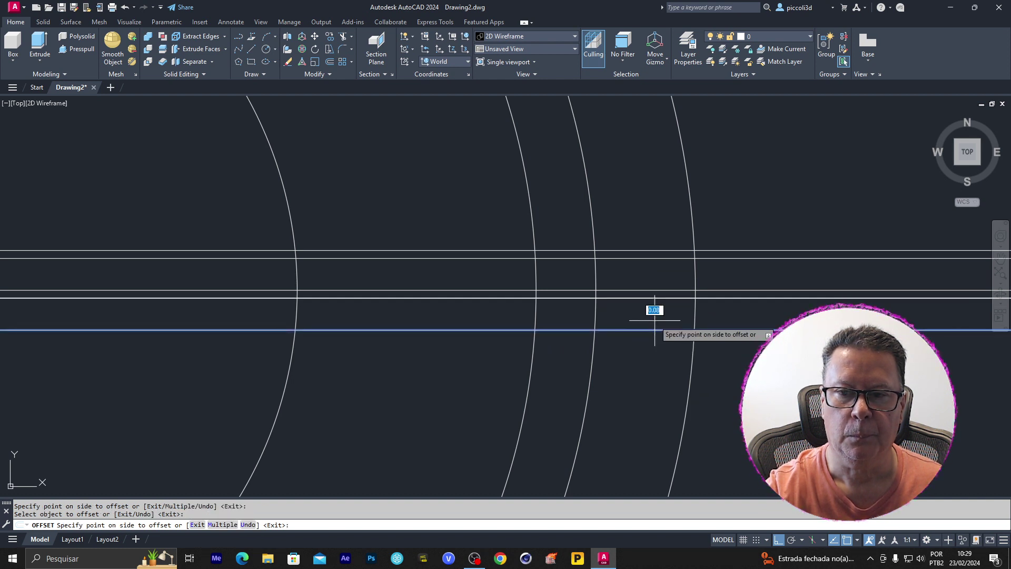
click(655, 320)
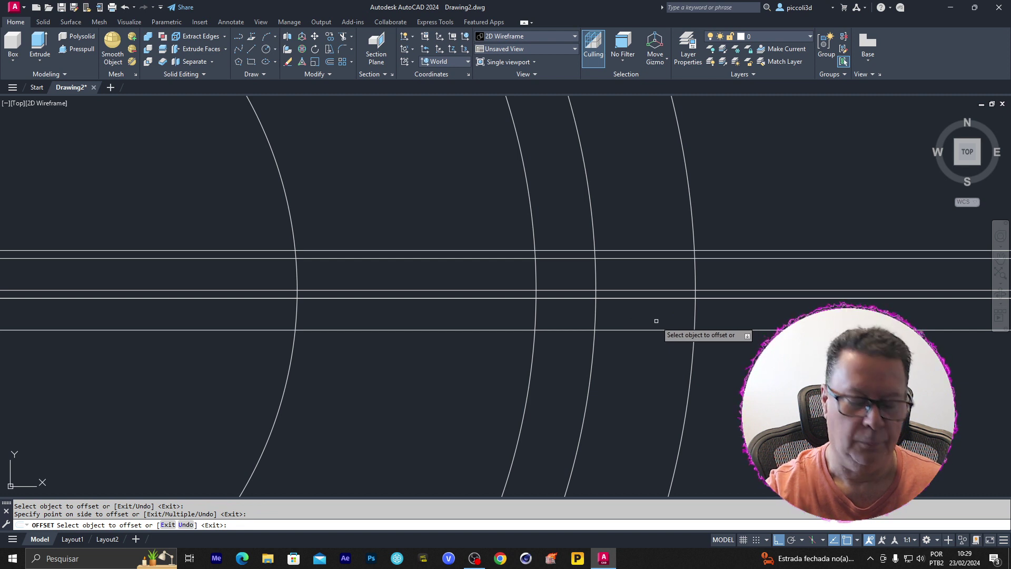
key(ctrl+z)
key(ctrl+z)
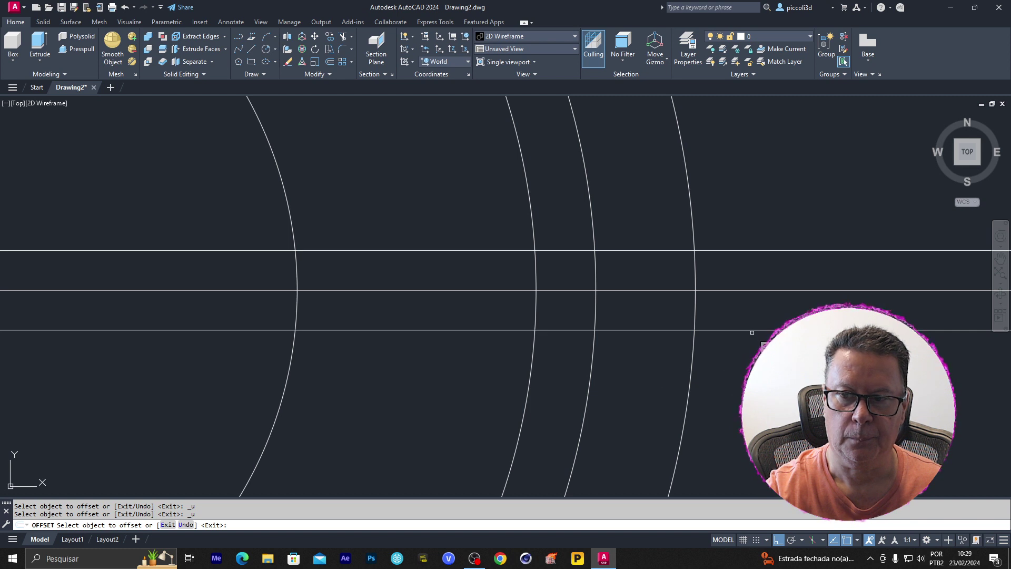
click(753, 330)
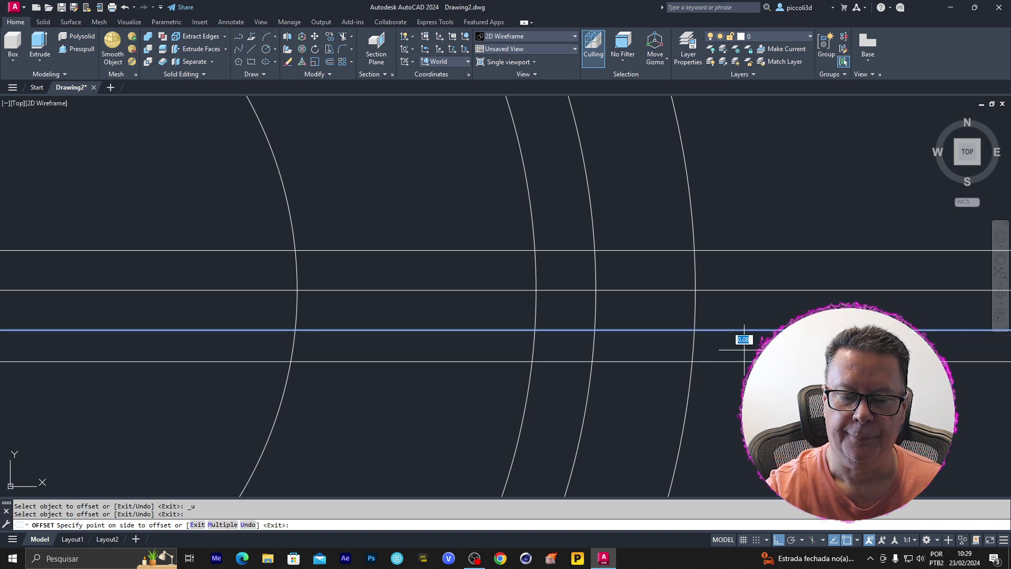
click(744, 349)
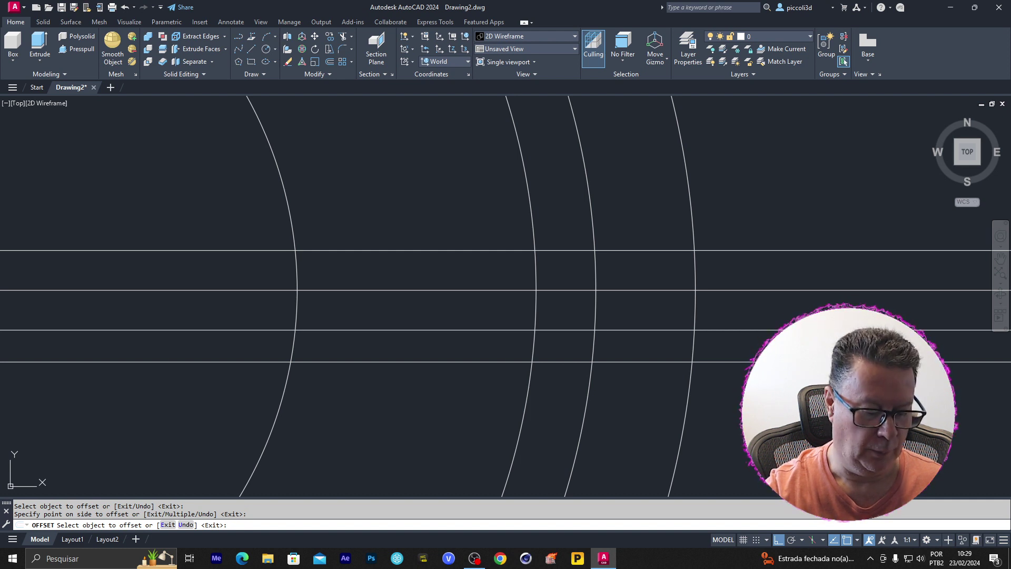
text(u)
key(Return)
key(Escape)
key(Escape)
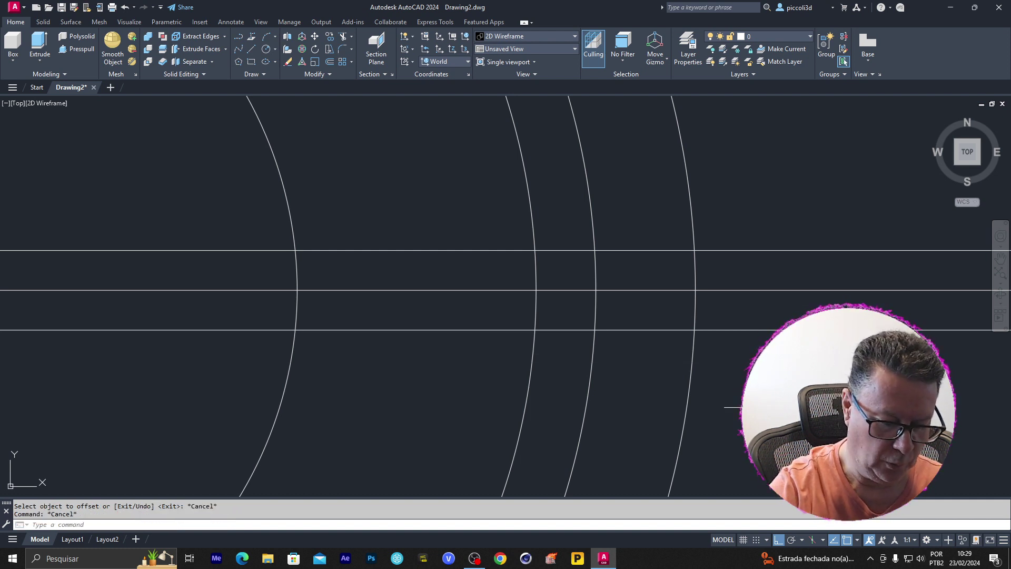
key(Return)
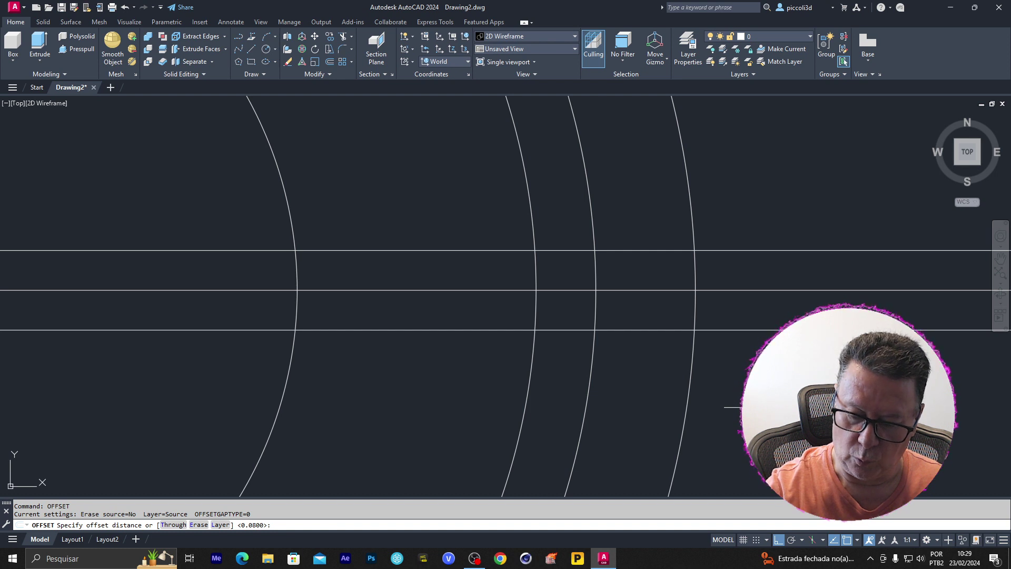
- Offset the bottom line up and the top line down by 0.04
text(0.04)
key(Return)
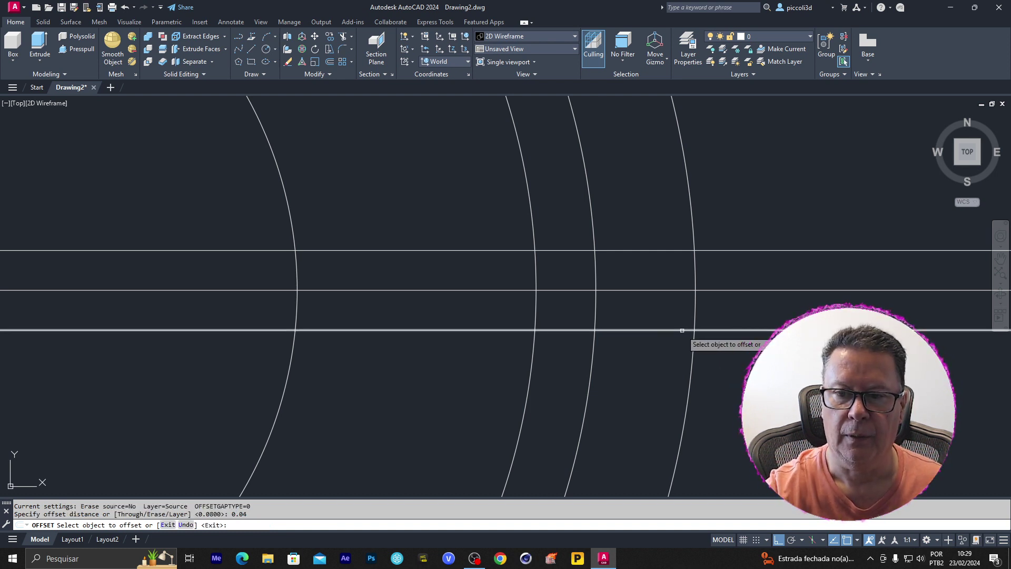
click(682, 330)
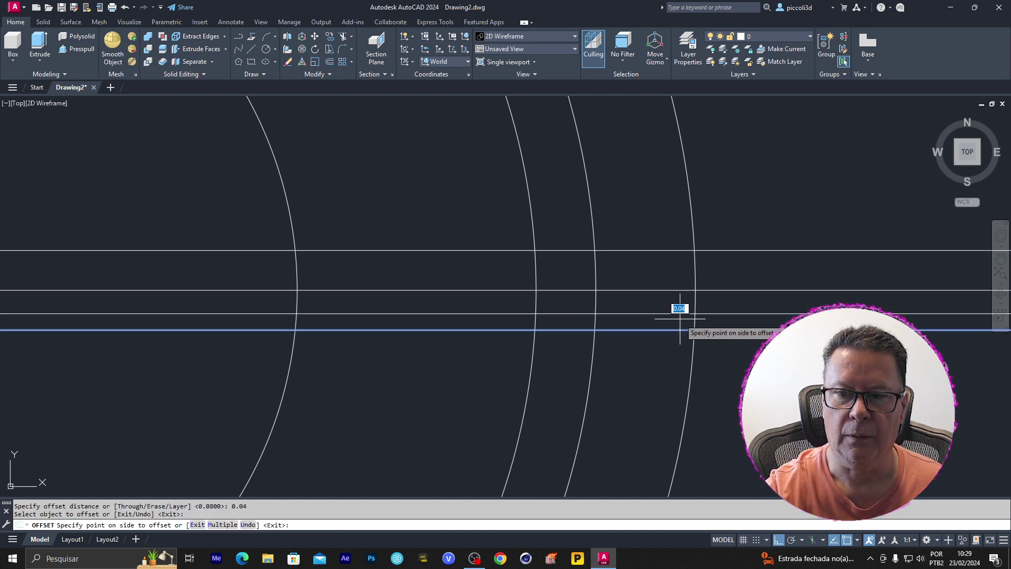
click(680, 318)
click(675, 250)
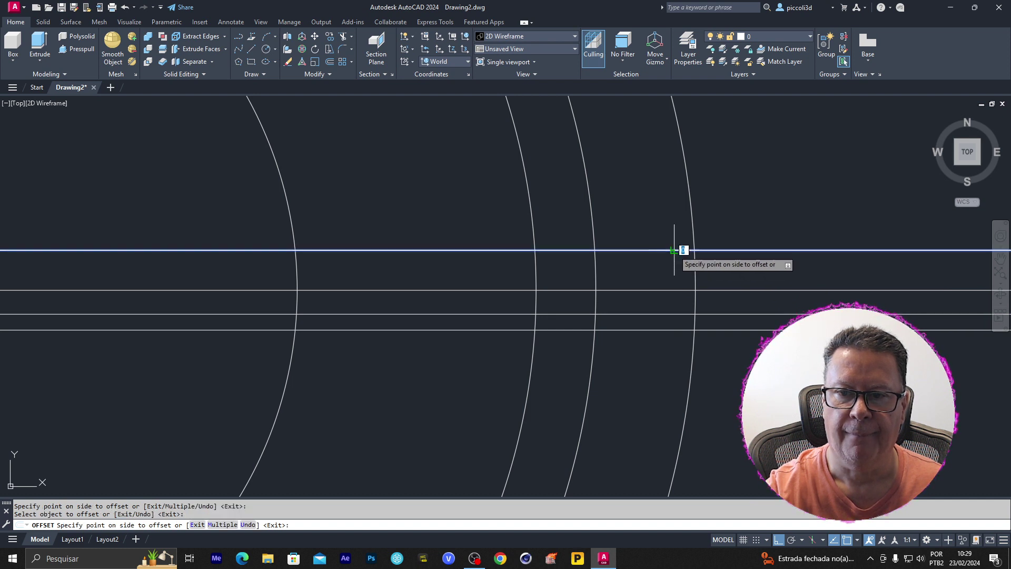
click(674, 264)
key(Escape)
key(Escape)
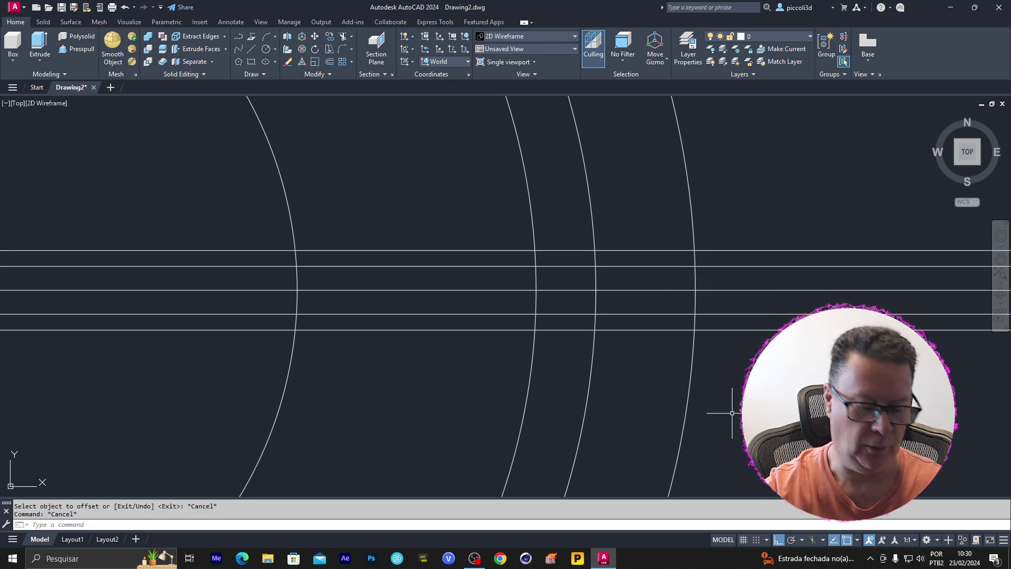
- Draw three-point arcs for the tooth's upper and lower flanks, root to outer circle
text(ar)
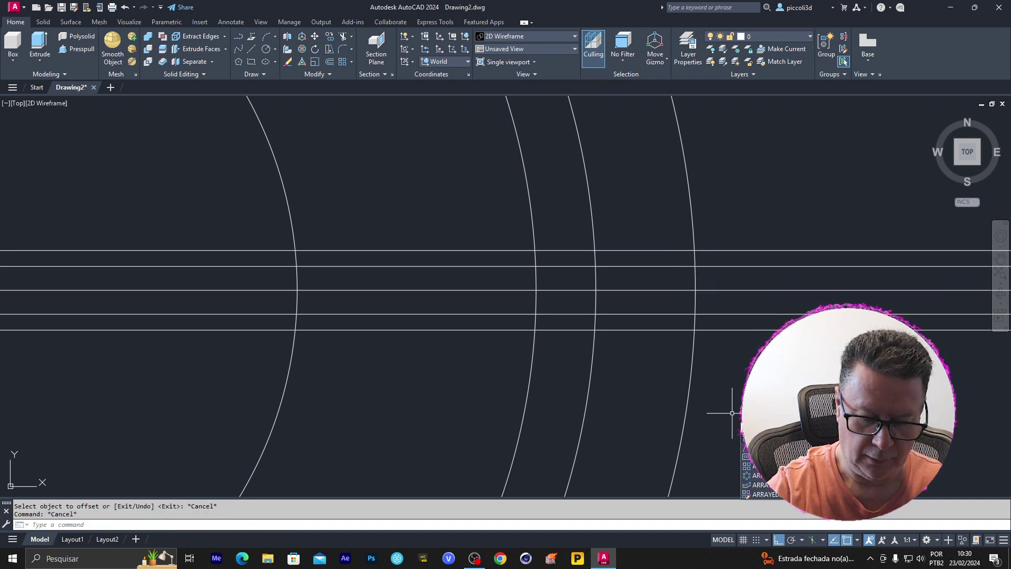
text(c)
key(Return)
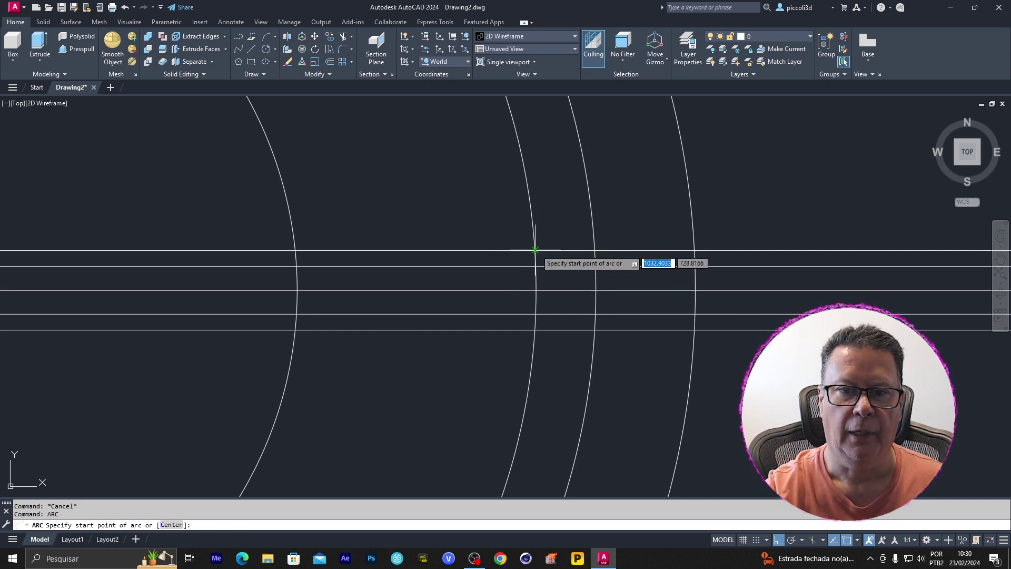
click(535, 250)
click(595, 250)
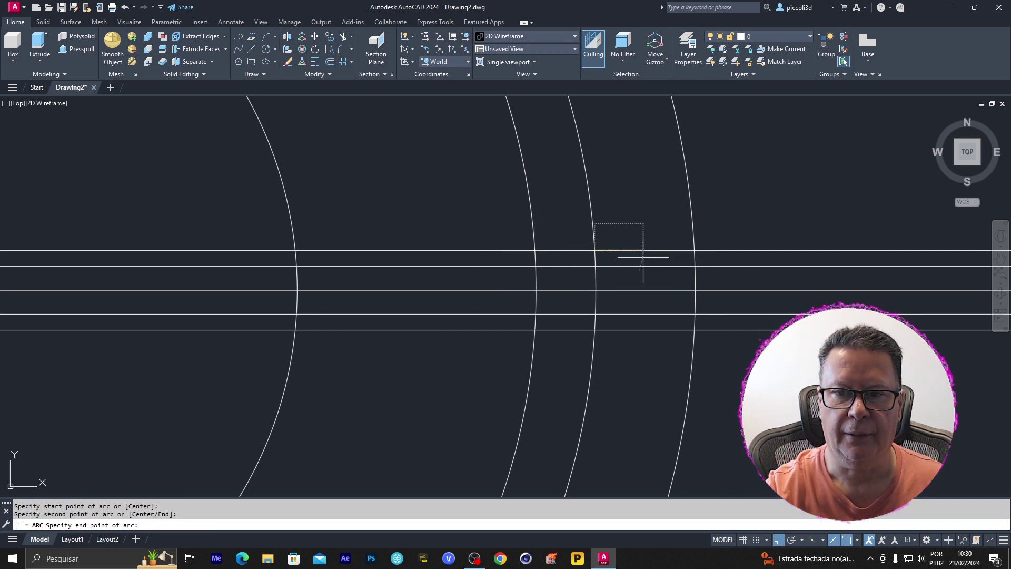
click(696, 267)
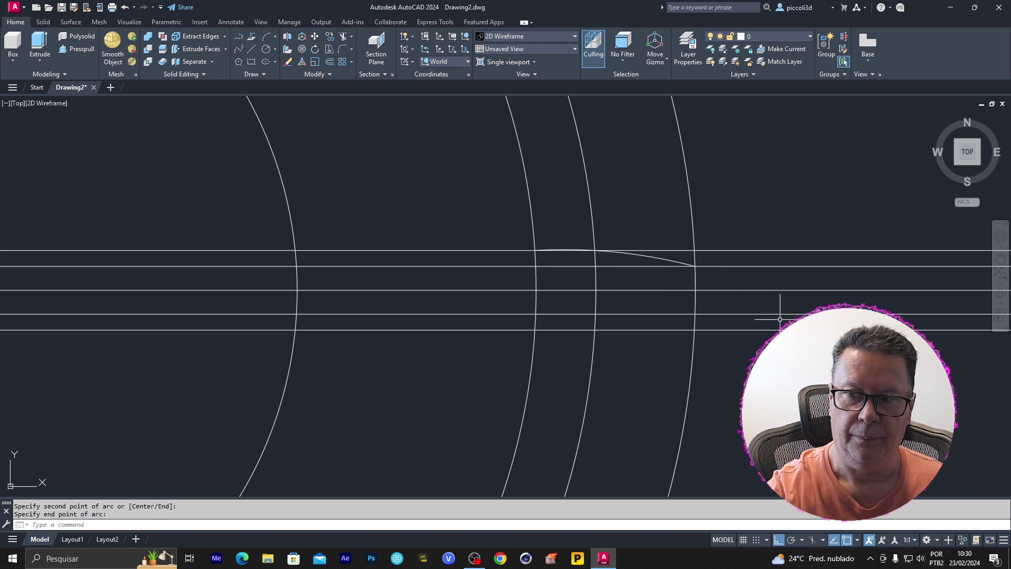
key(space)
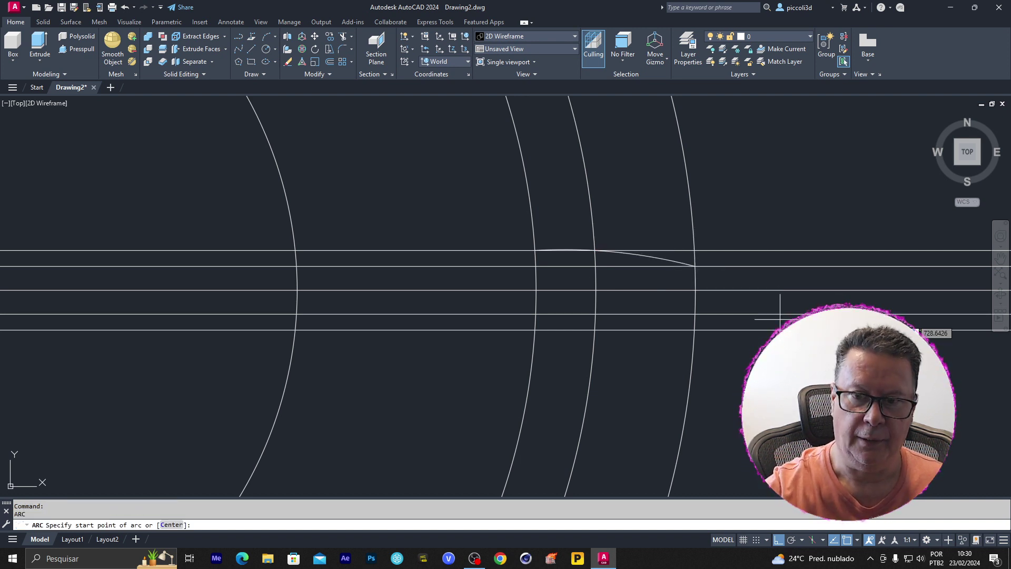
click(595, 330)
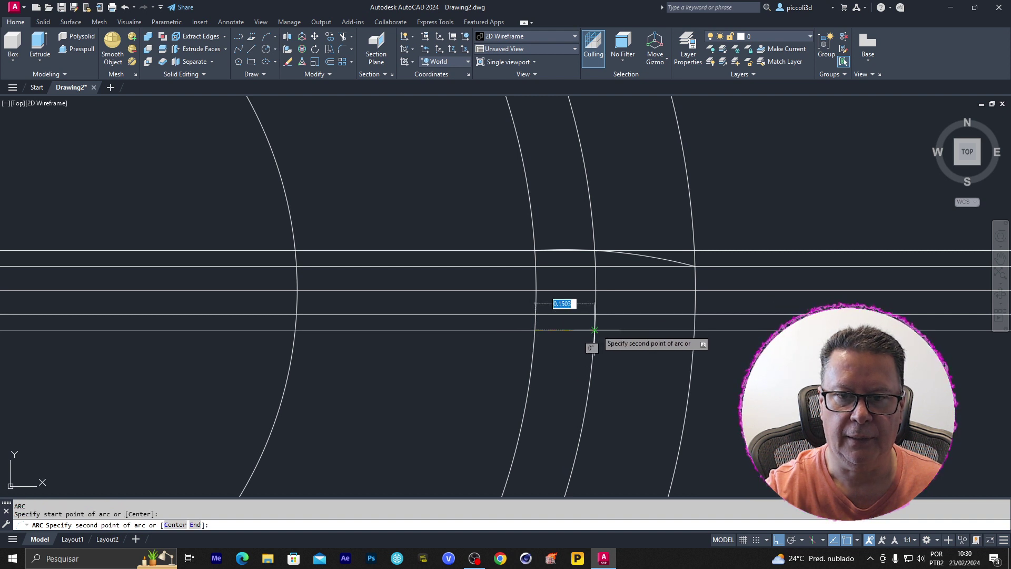
click(594, 331)
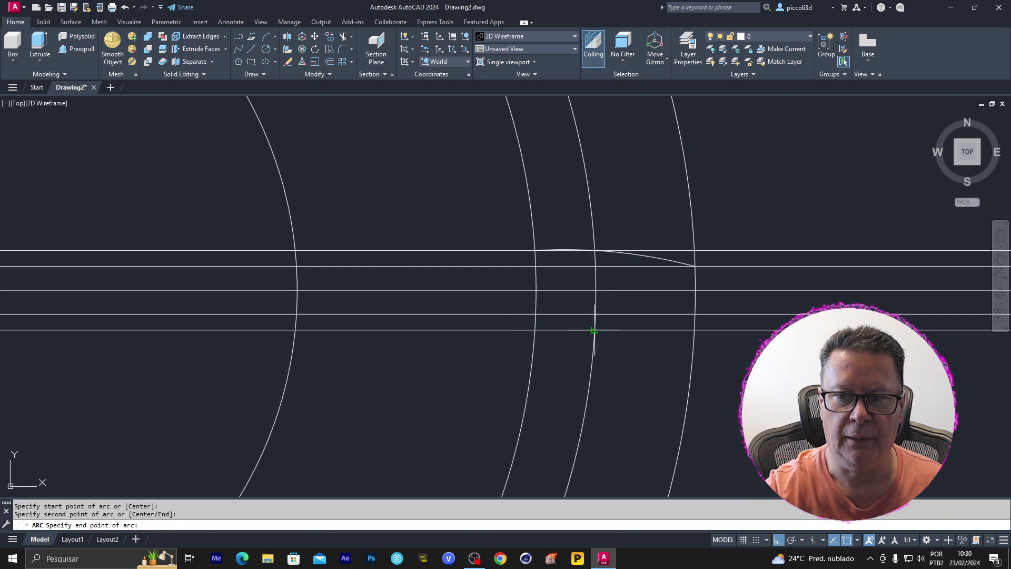
click(696, 314)
key(space)
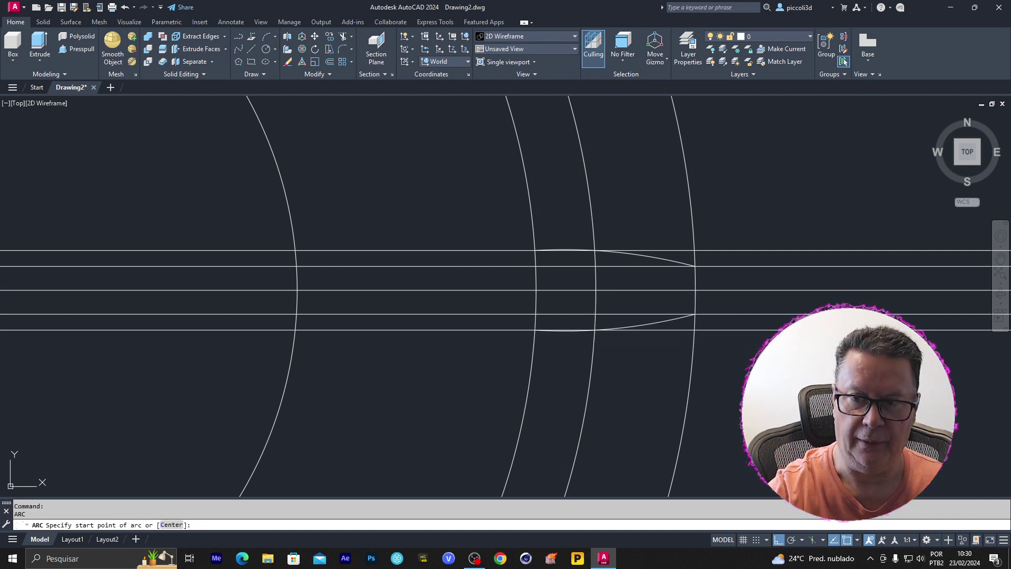
key(Escape)
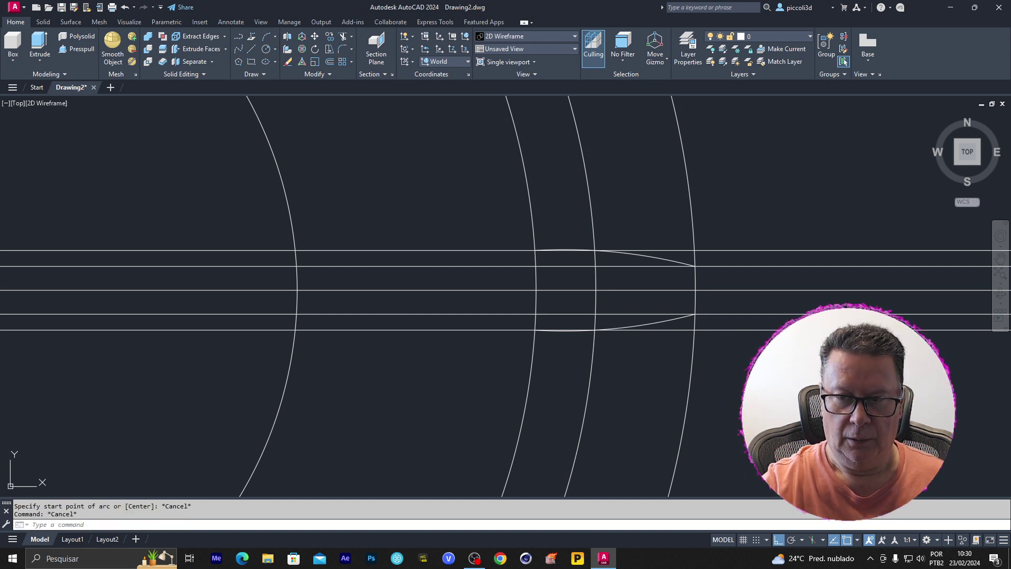
- Window-select and delete the five horizontal guide lines
click(840, 332)
click(785, 213)
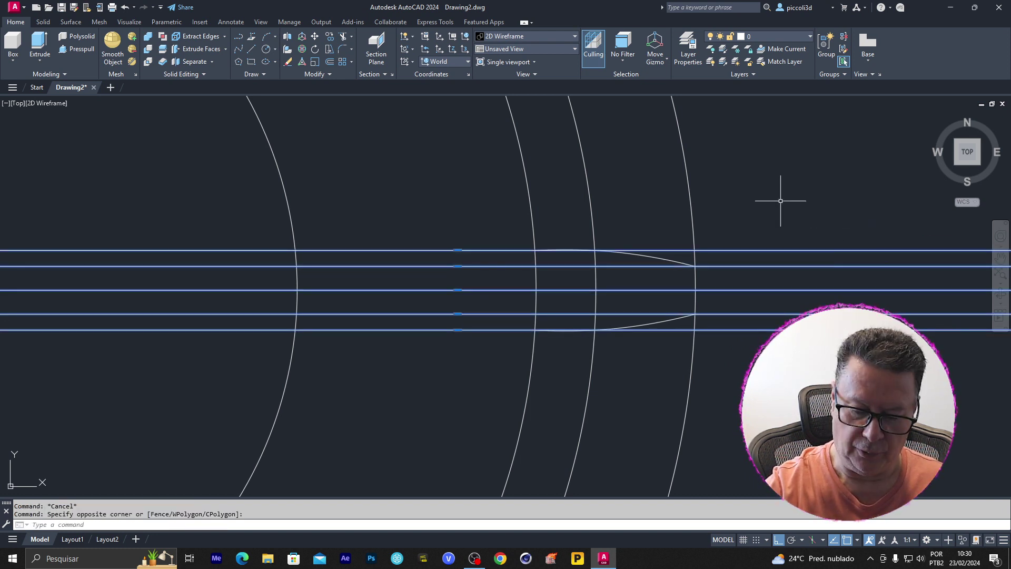
key(Delete)
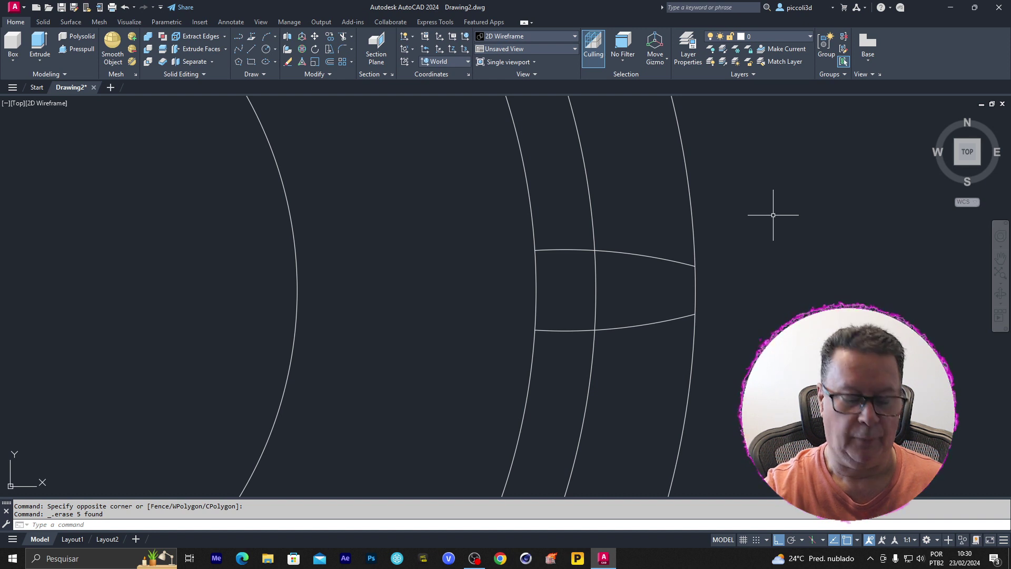
text(TR)
key(Return)
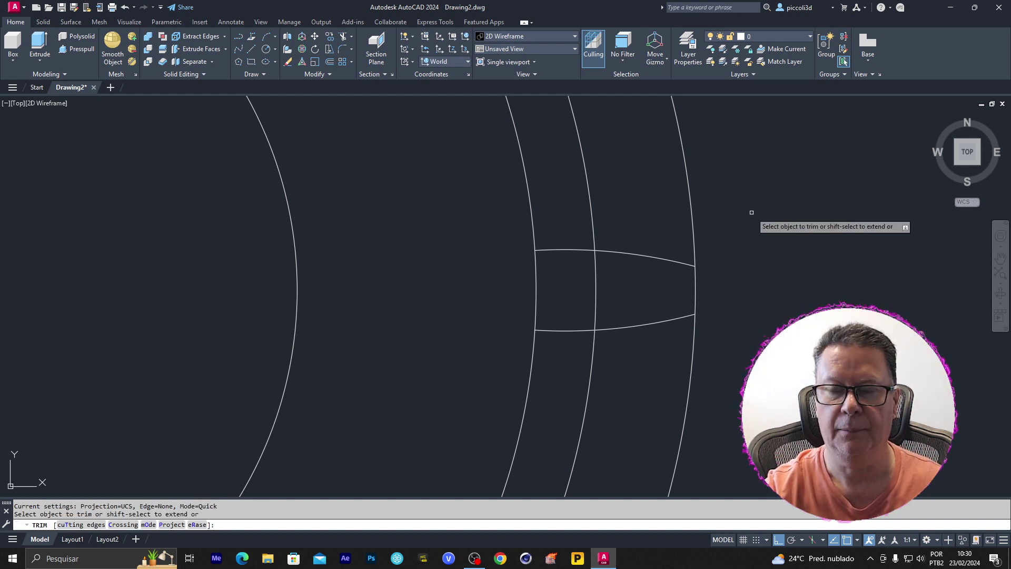
- Trim the outer, middle and root circles around the tooth flanks
drag(713, 181, 666, 199)
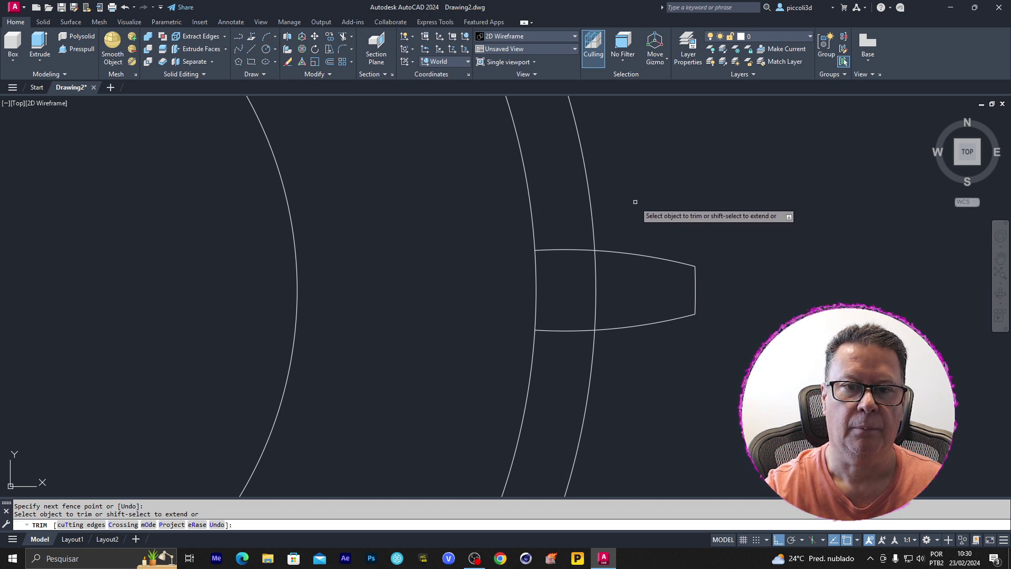
click(591, 214)
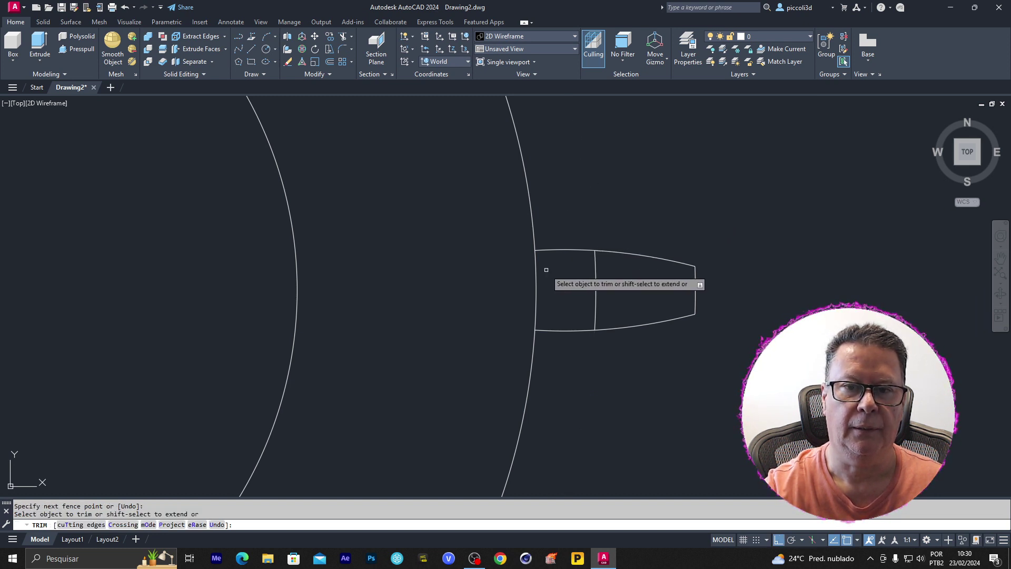
click(536, 283)
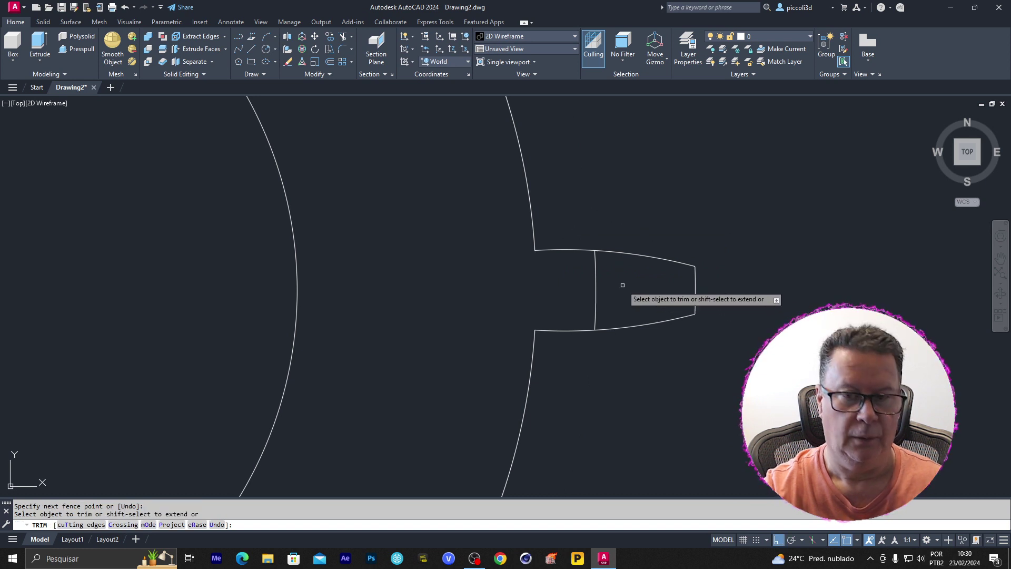
key(Escape)
- Erase the leftover middle-circle arc inside the tooth
click(630, 277)
click(574, 295)
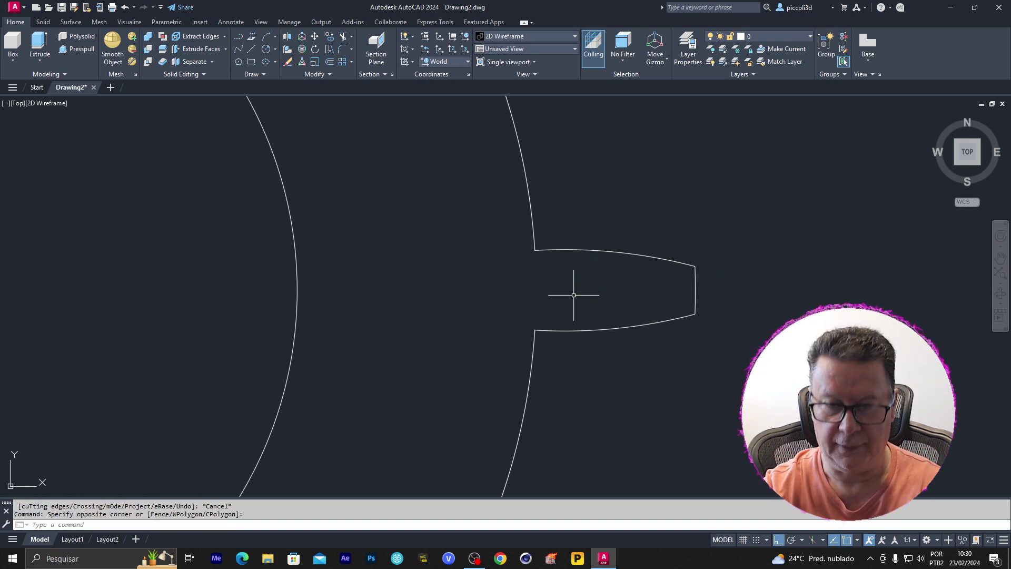
key(Delete)
scroll(639, 373, down, 3)
scroll(579, 348, down, 3)
- Pan and zoom to extents to show the bore, root circle and tooth
mouse_move(558, 343)
middle_down()
mouse_move(564, 298)
mouse_move(551, 289)
middle_up()
scroll(567, 268, up, 2)
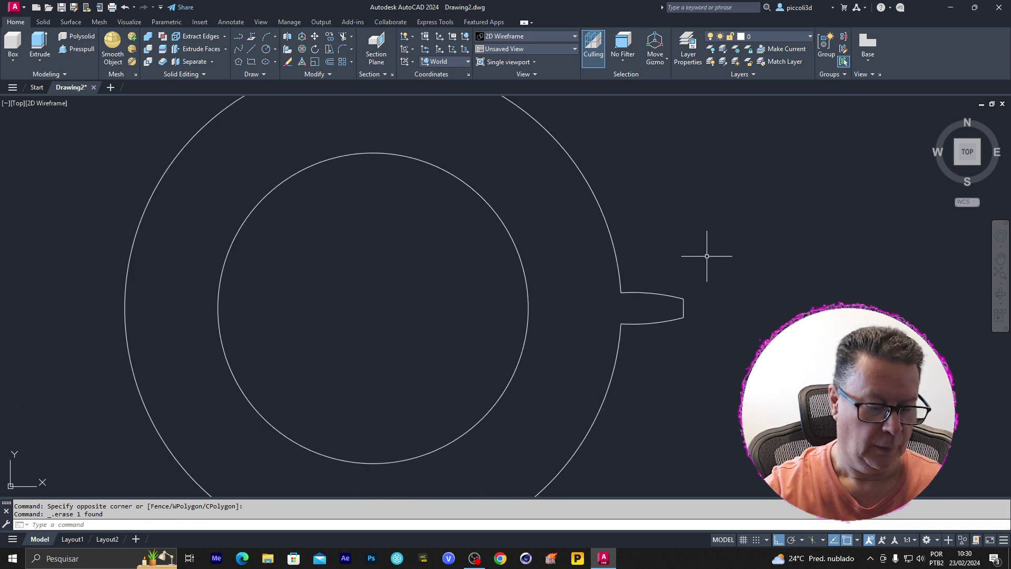
scroll(838, 254, down, 2)
middle_click(801, 261)
middle_click(802, 260)
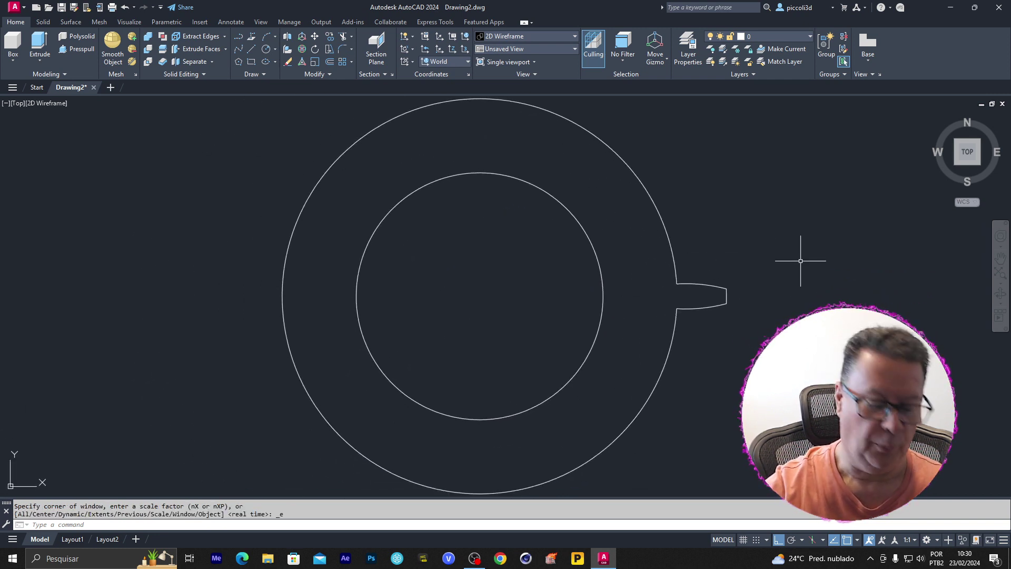
text(AR)
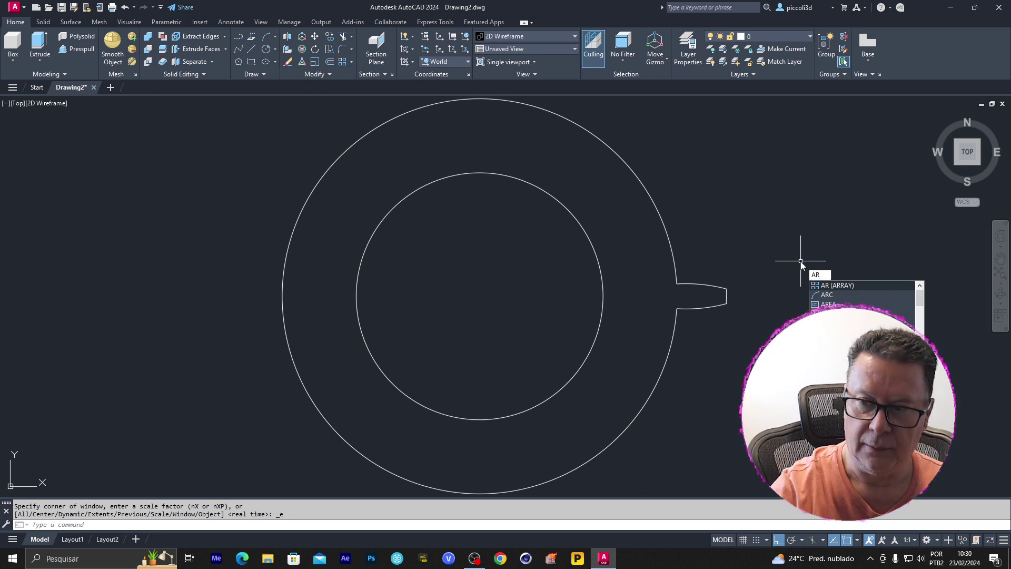
- Polar-array the tooth's three curves around the gear centre with 16 items
key(Return)
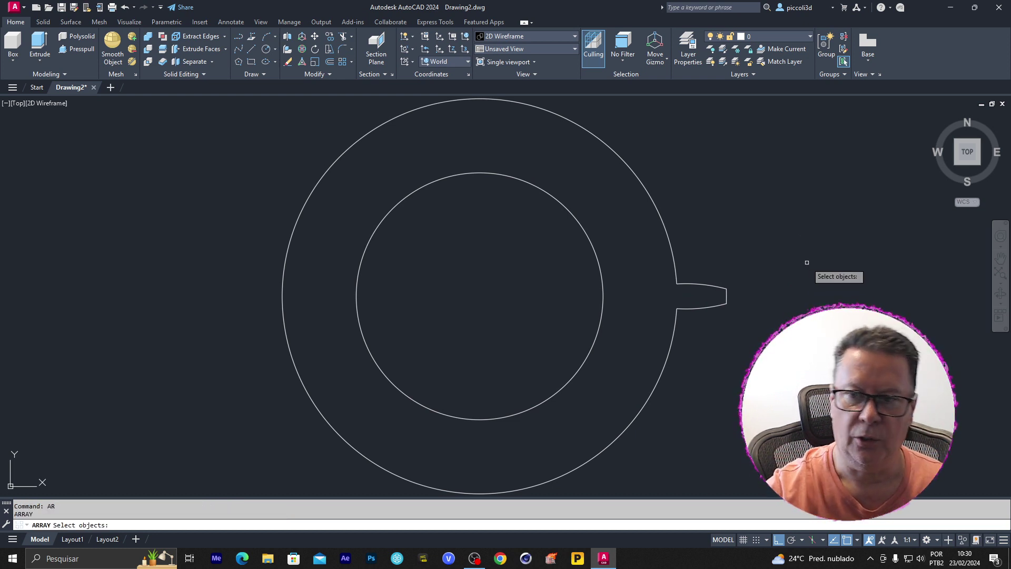
click(762, 264)
click(712, 328)
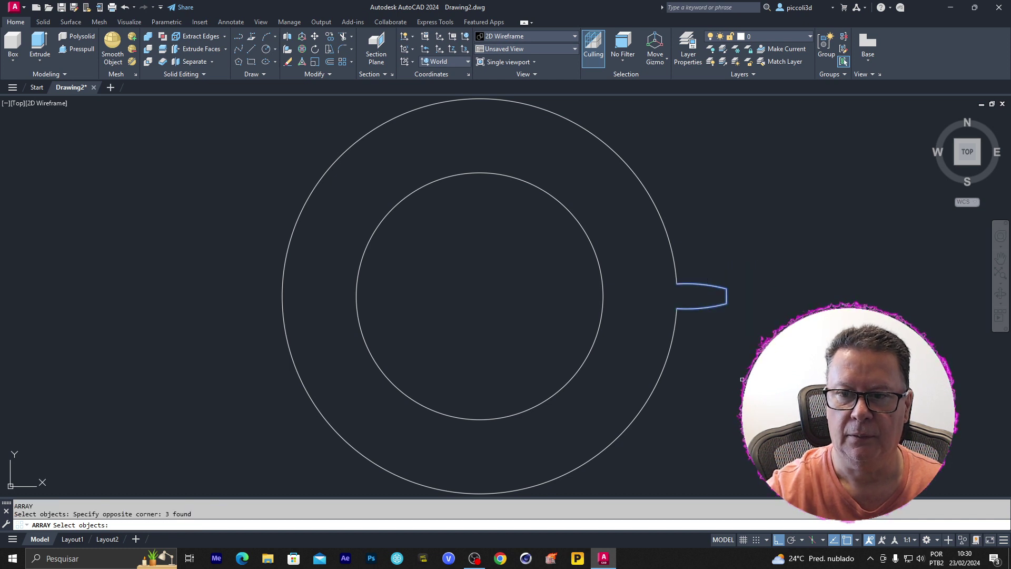
key(Return)
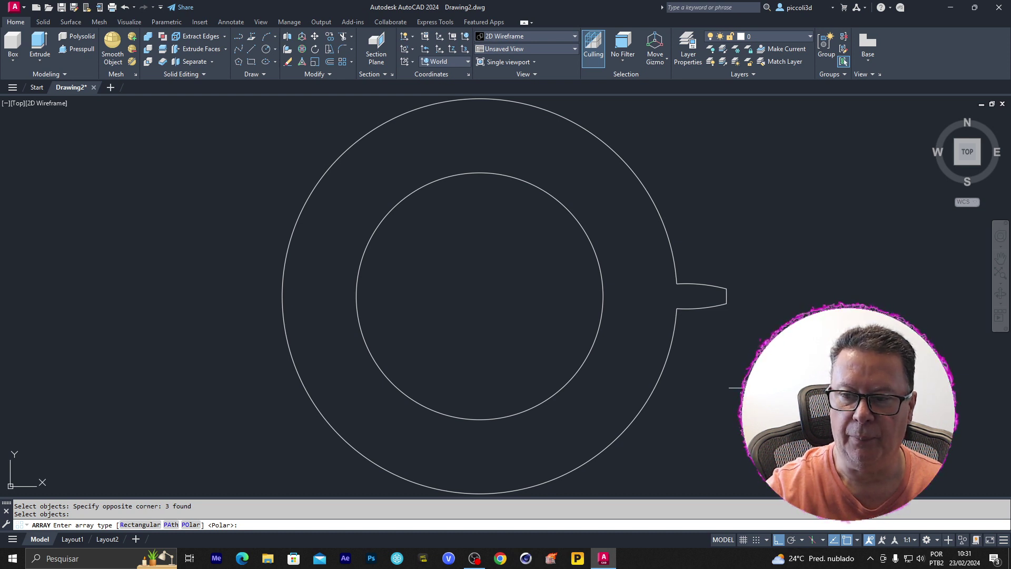
key(Return)
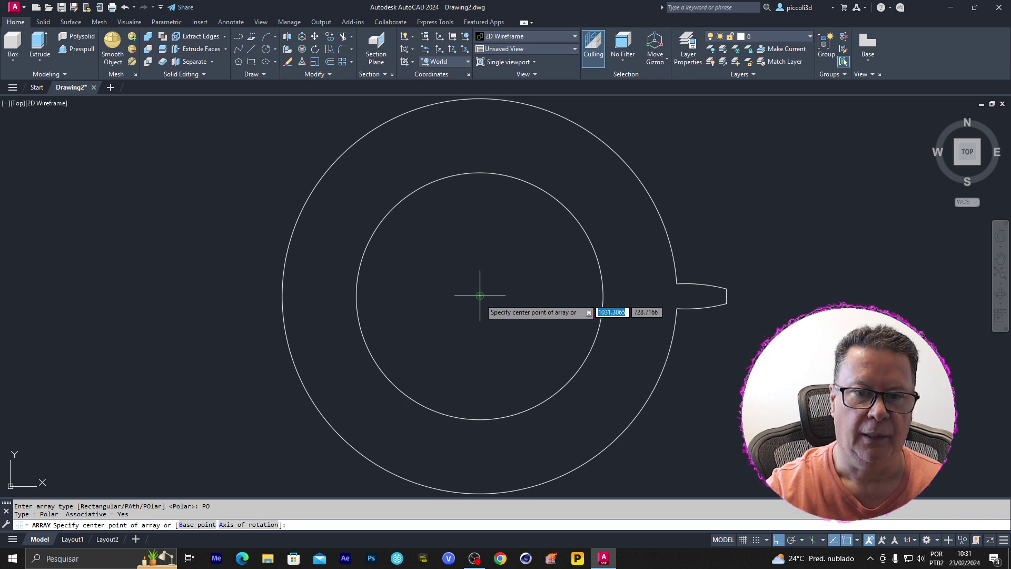
click(480, 295)
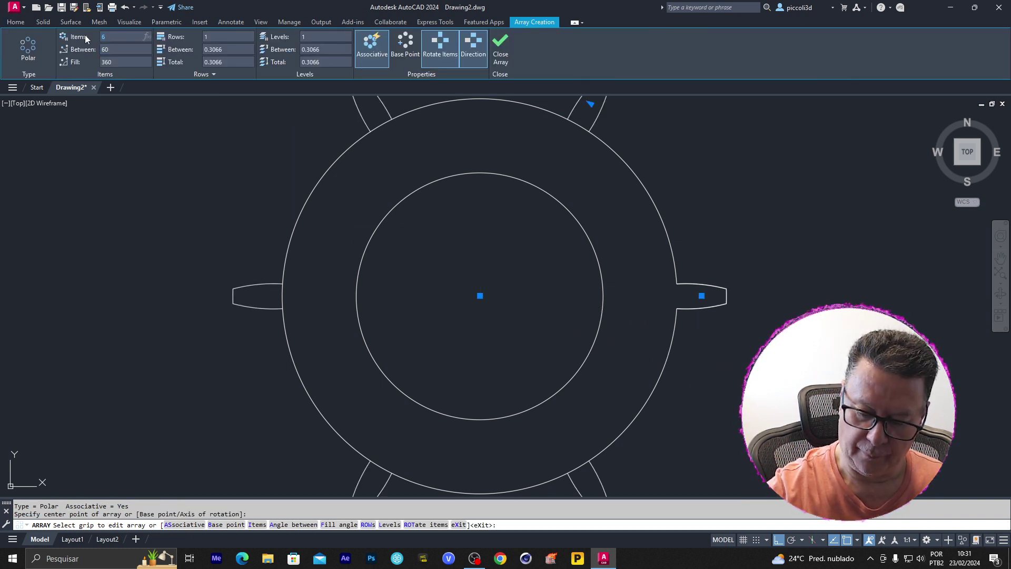
text(14)
key(Return)
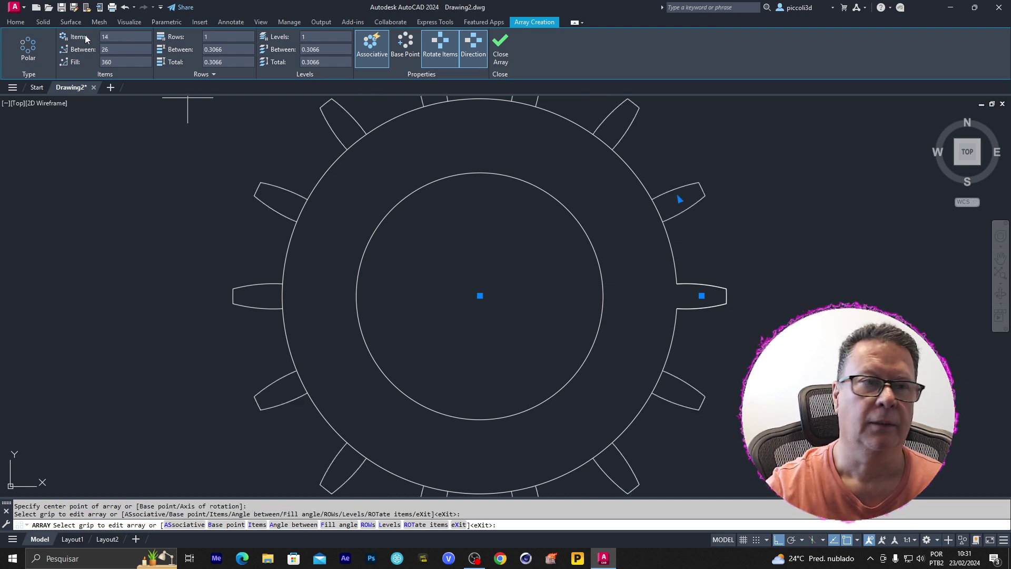
text(1)
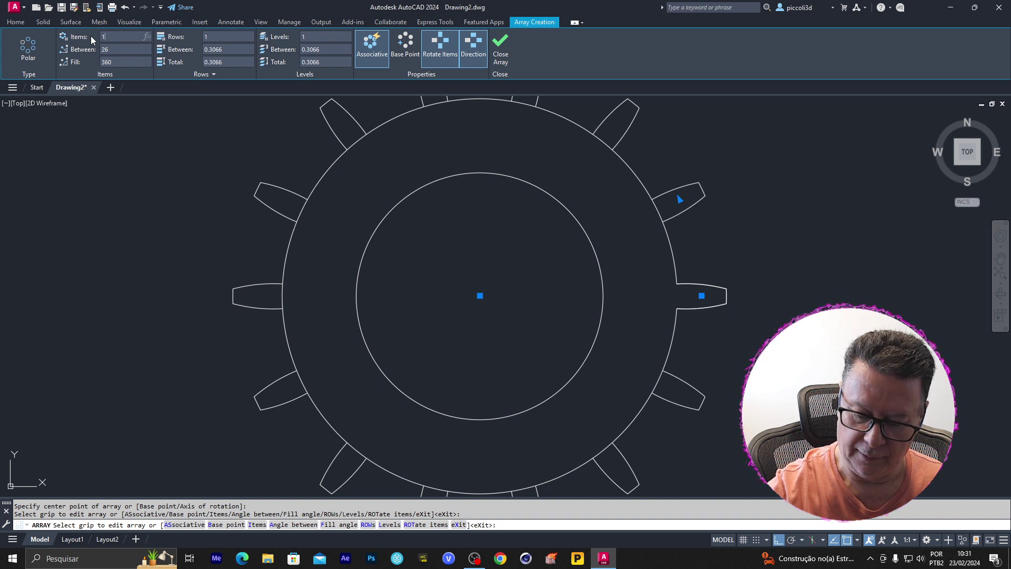
key(Return)
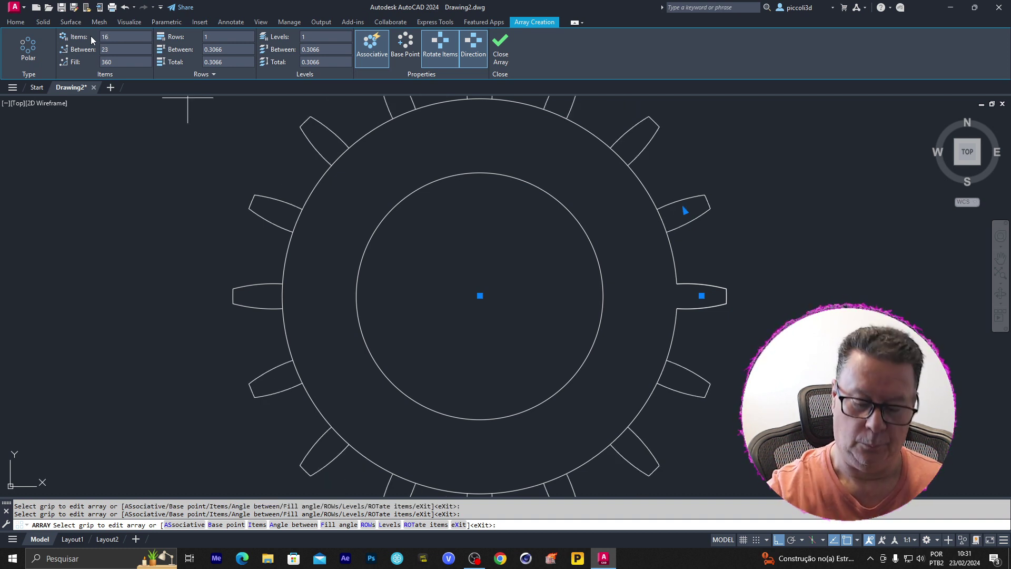
key(Return)
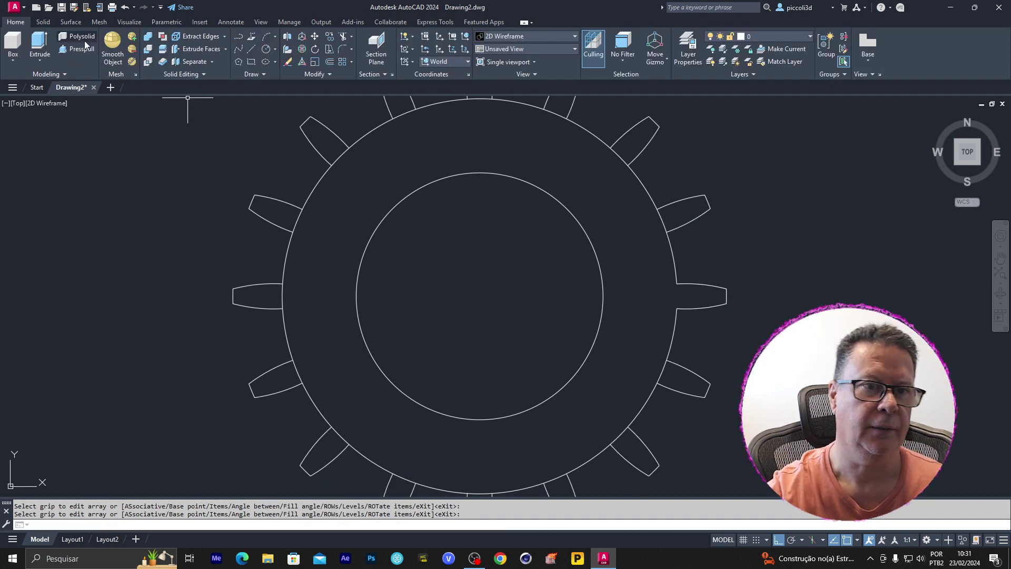
- Zoom to extents and trim the root-circle arcs under the right and upper teeth
middle_click(500, 253)
middle_click(499, 253)
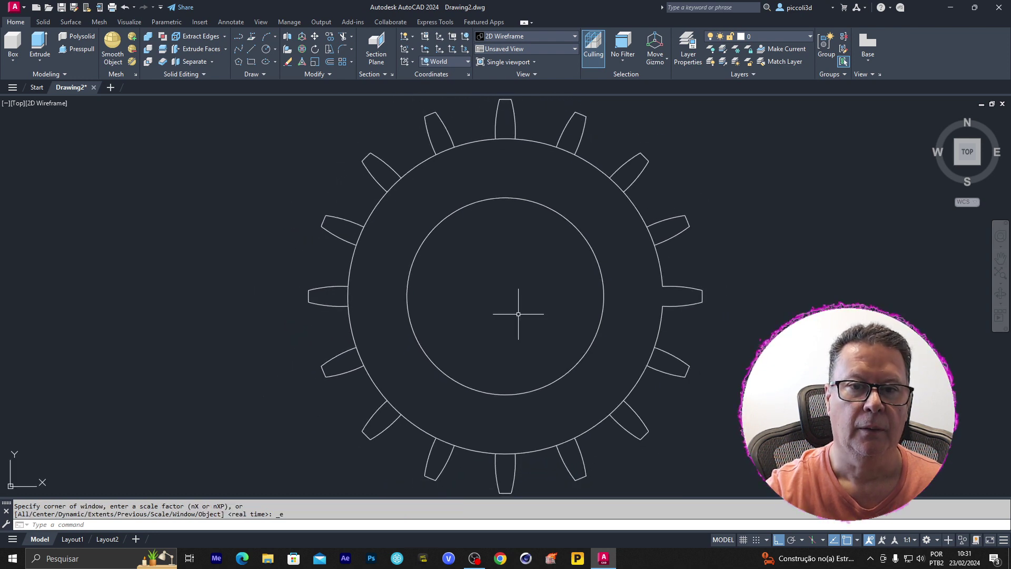
text(tr)
key(Return)
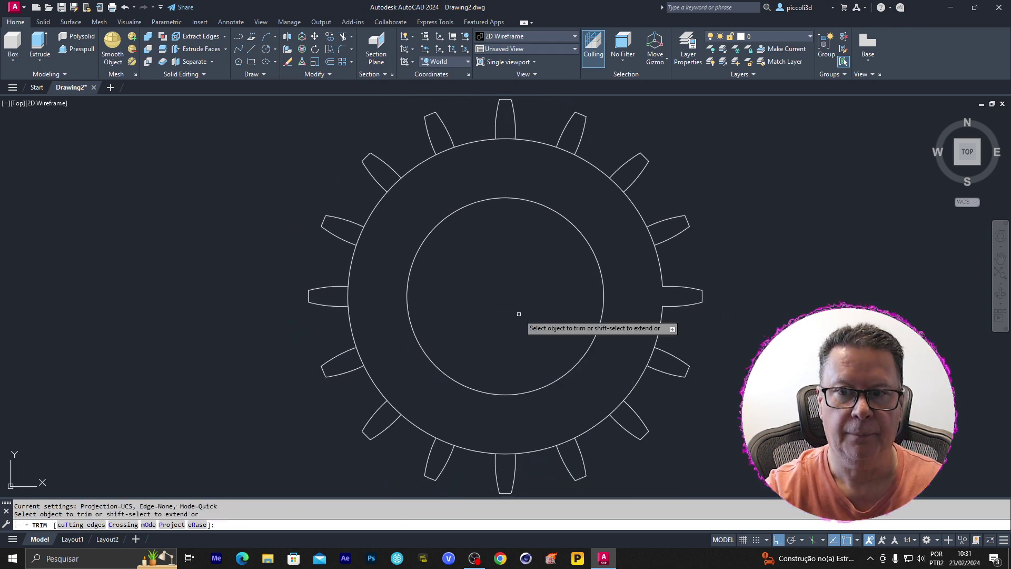
click(651, 235)
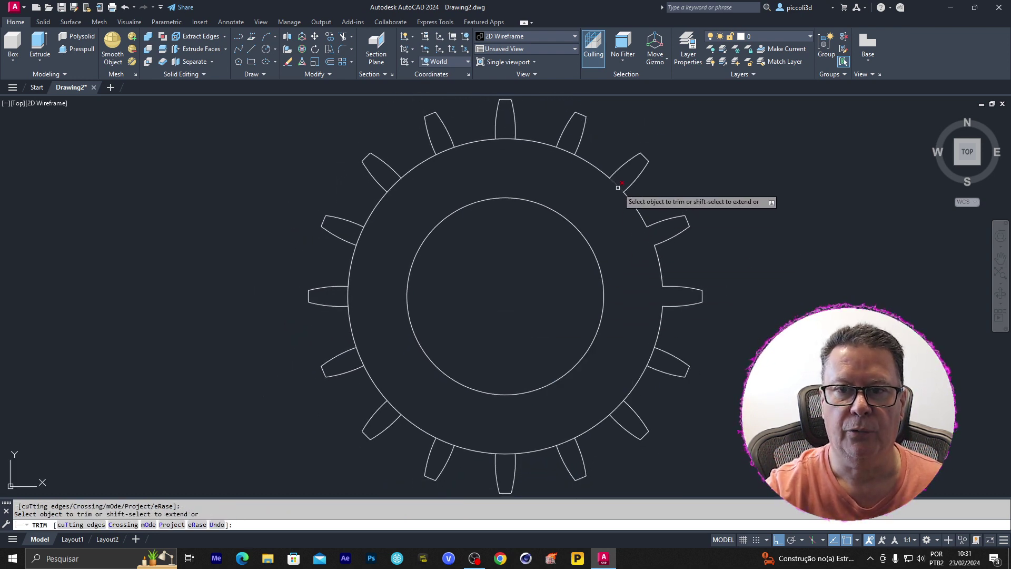
click(566, 150)
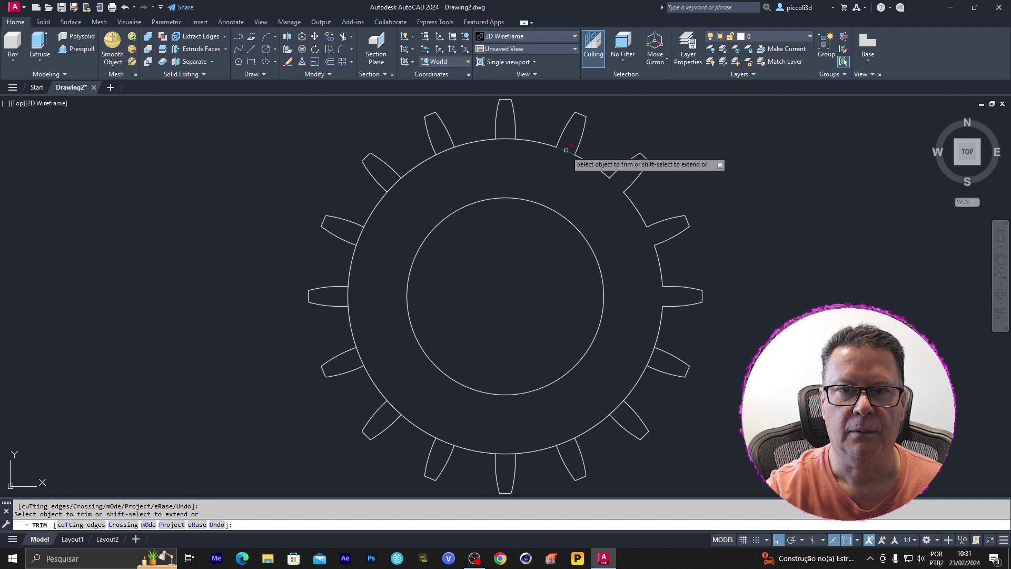
click(505, 139)
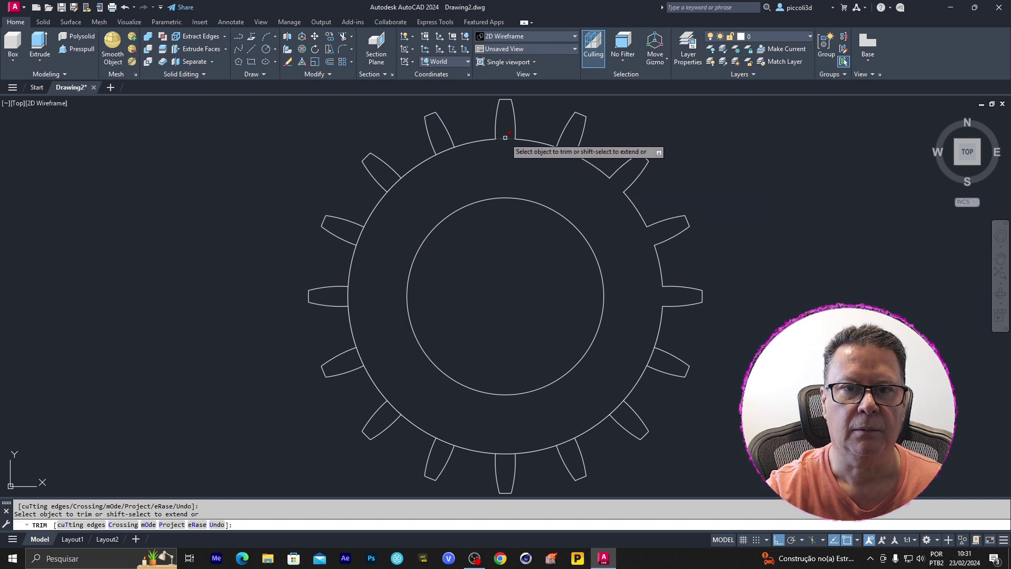
click(445, 152)
click(394, 184)
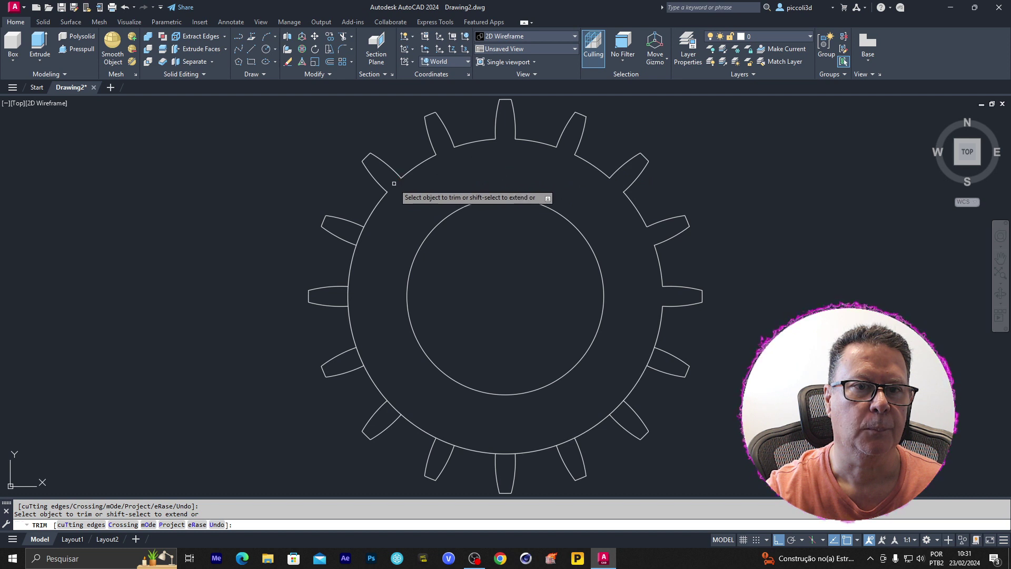
click(361, 235)
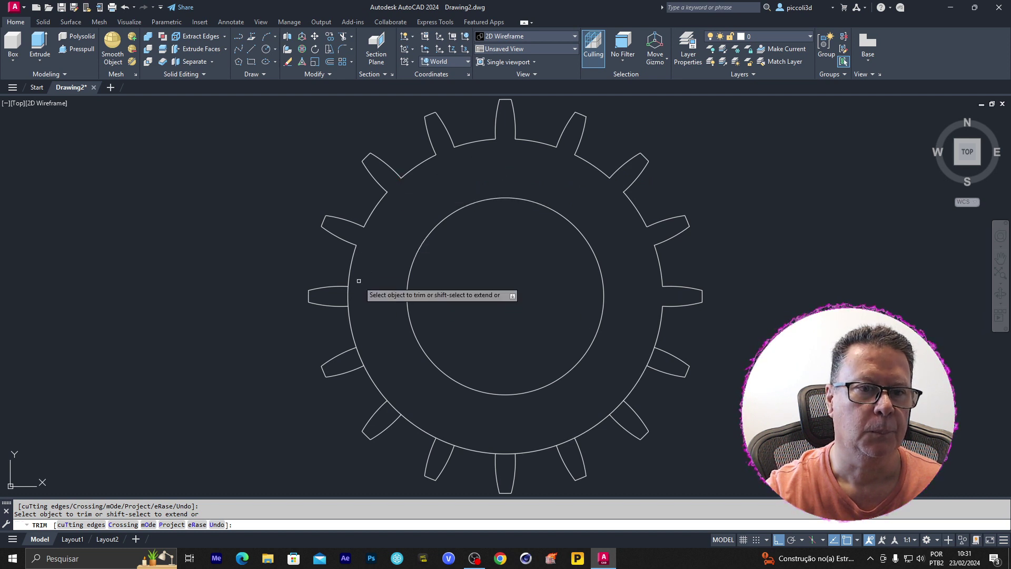
- Trim the remaining root-circle arcs under the left, bottom and lower-right teeth
click(348, 297)
click(360, 354)
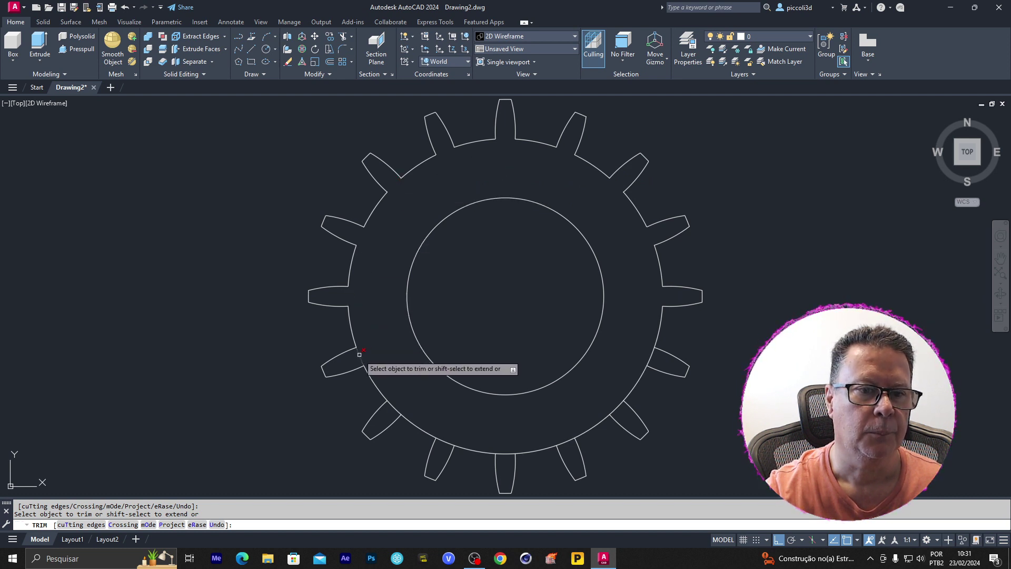
click(394, 407)
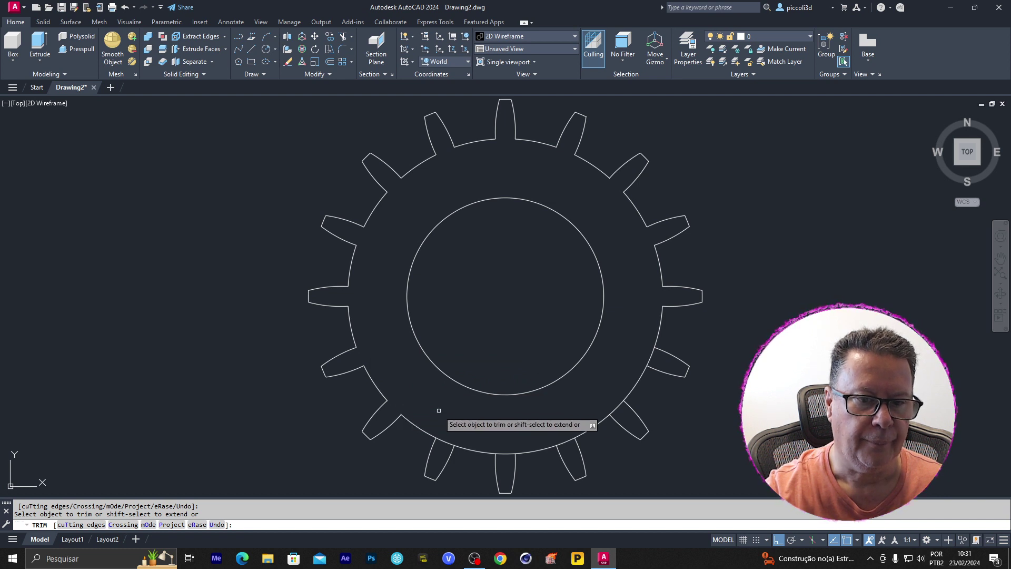
click(447, 443)
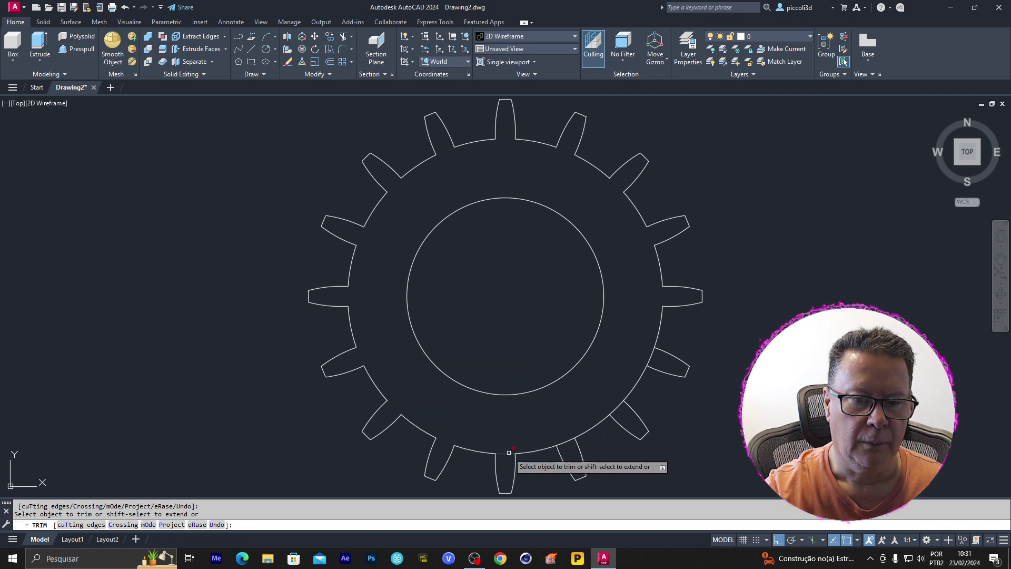
click(567, 442)
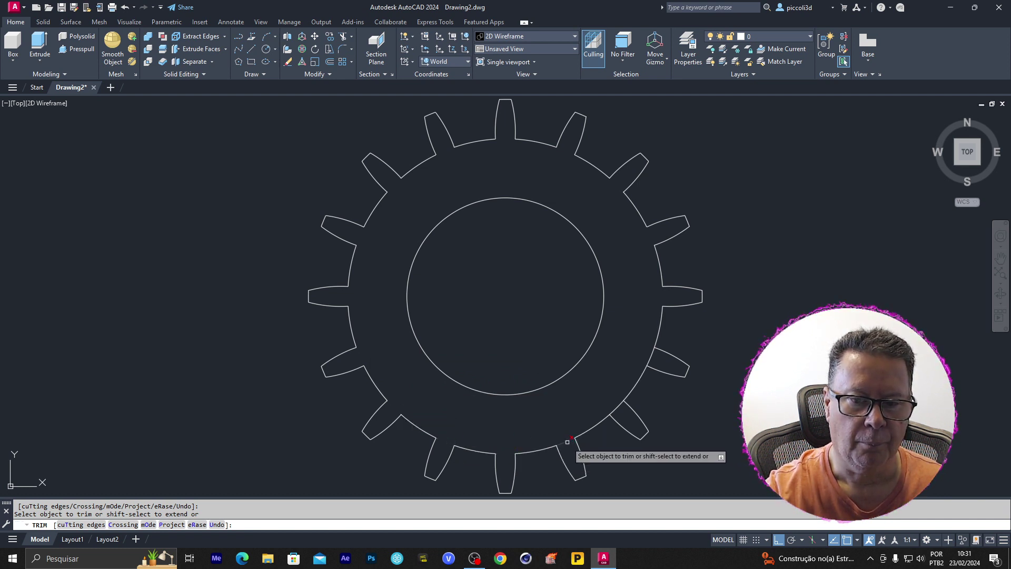
click(617, 408)
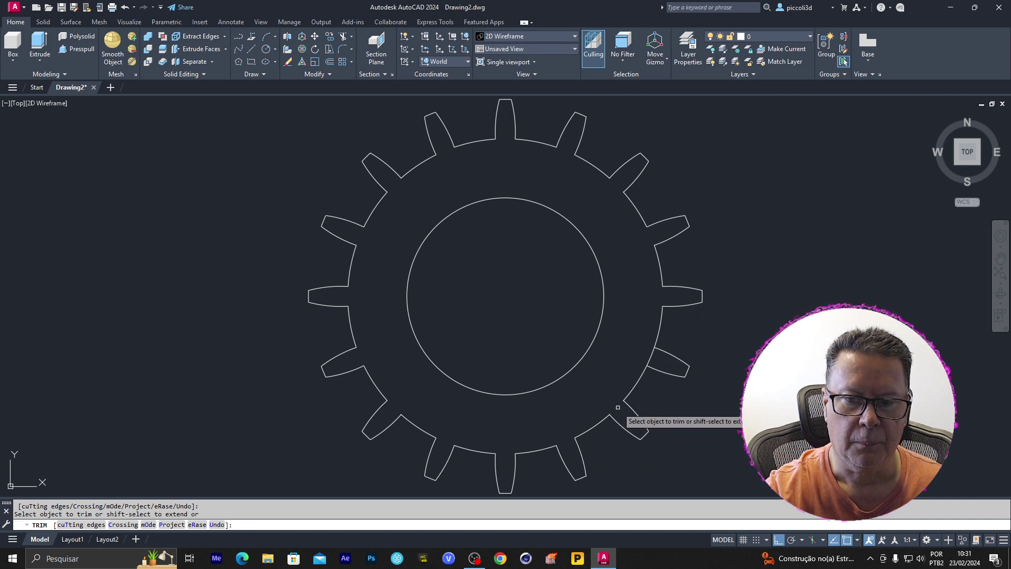
click(651, 357)
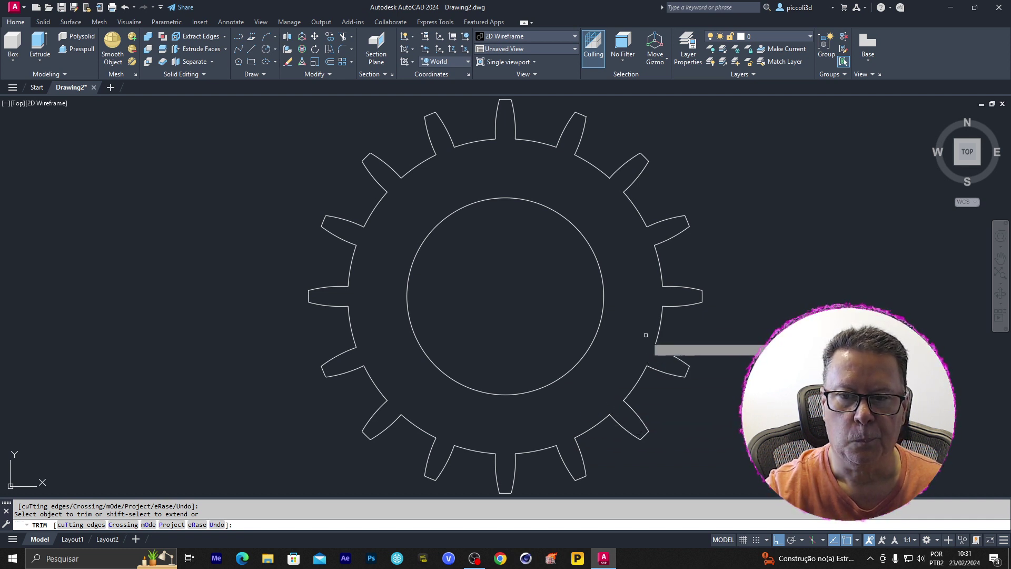
key(Escape)
key(Escape)
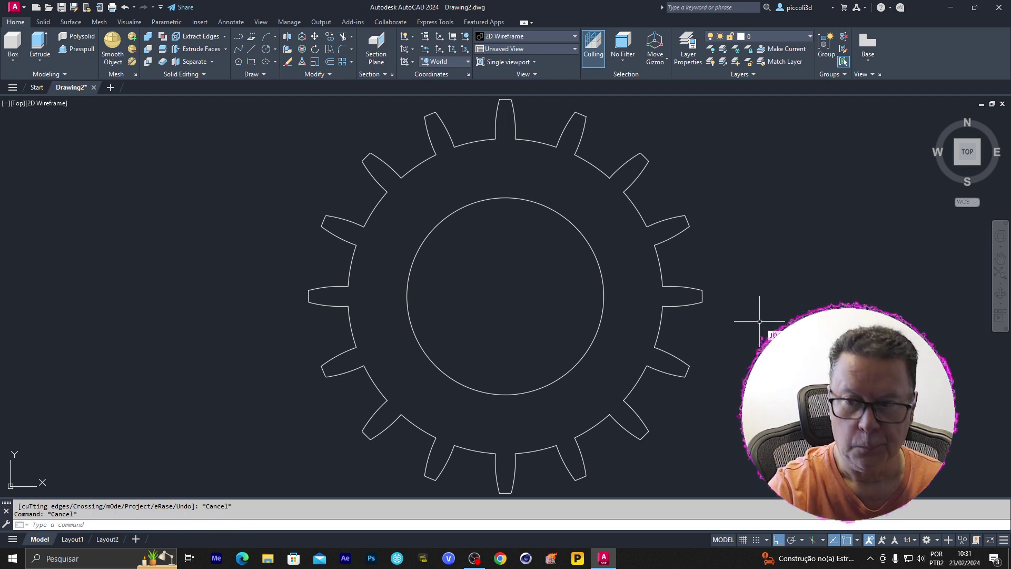
- Start a JOIN, picking the right-side outline pieces and upper-left arcs
key(Return)
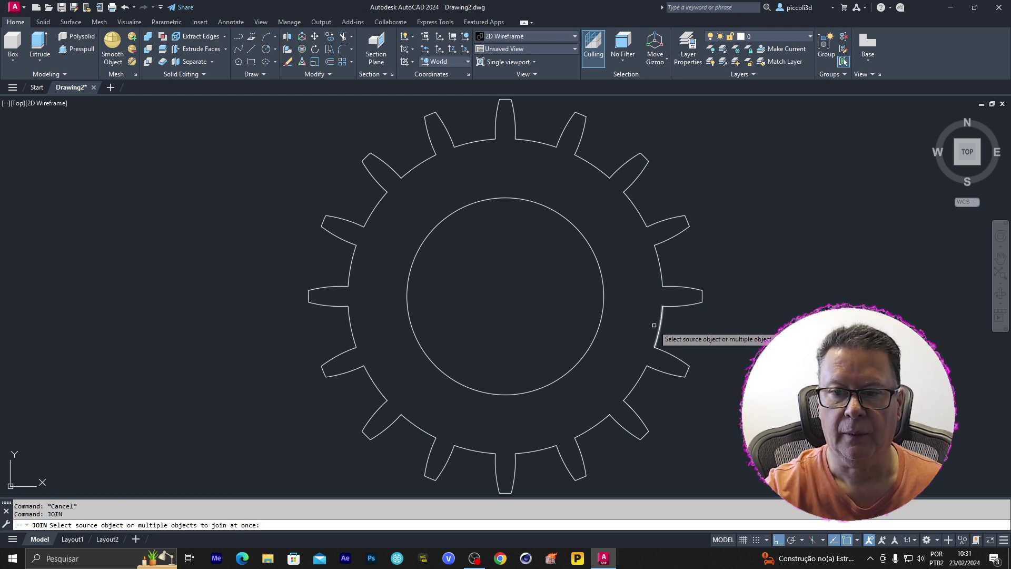
click(661, 325)
click(678, 305)
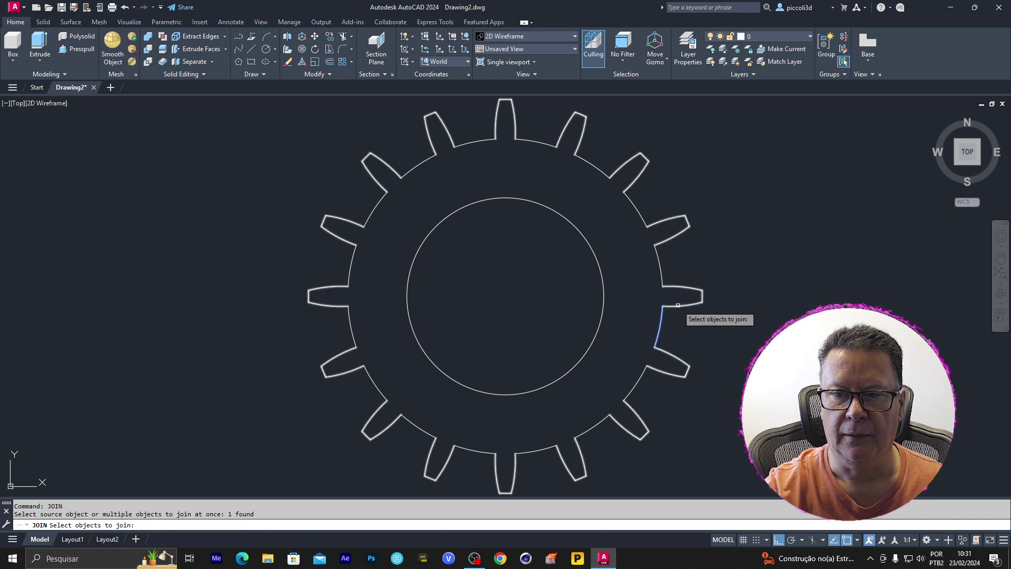
click(660, 268)
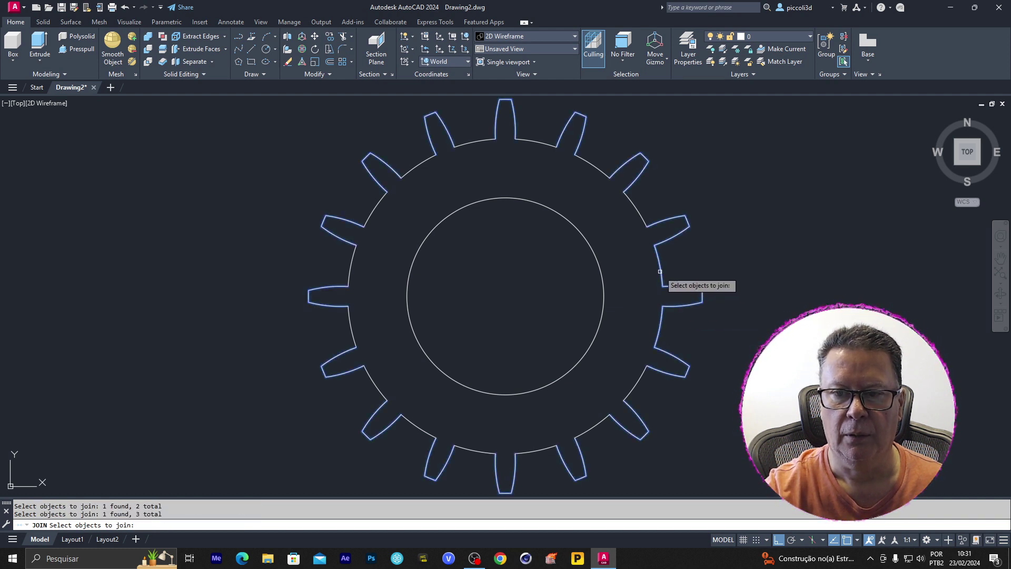
click(634, 209)
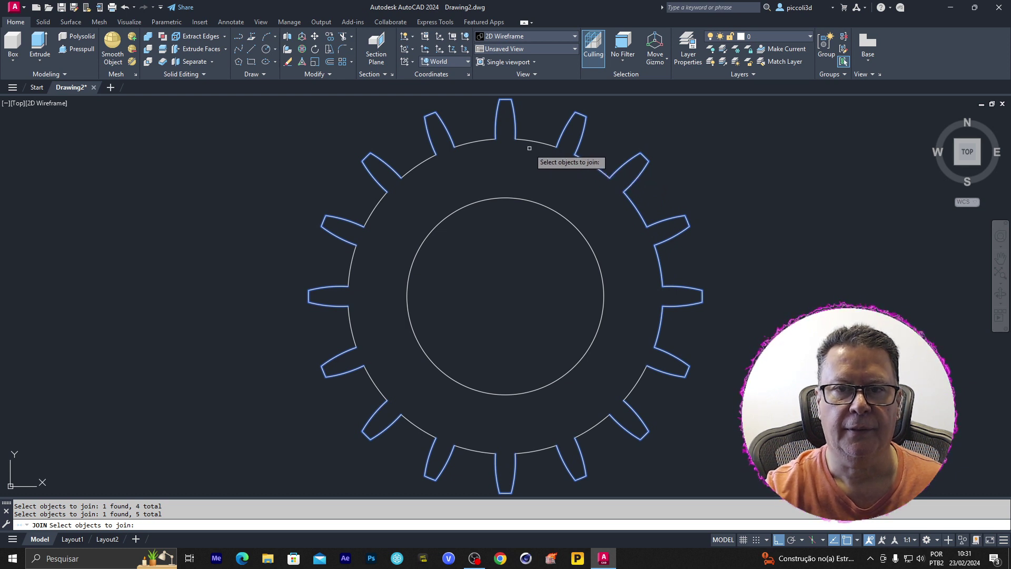
click(476, 141)
click(421, 164)
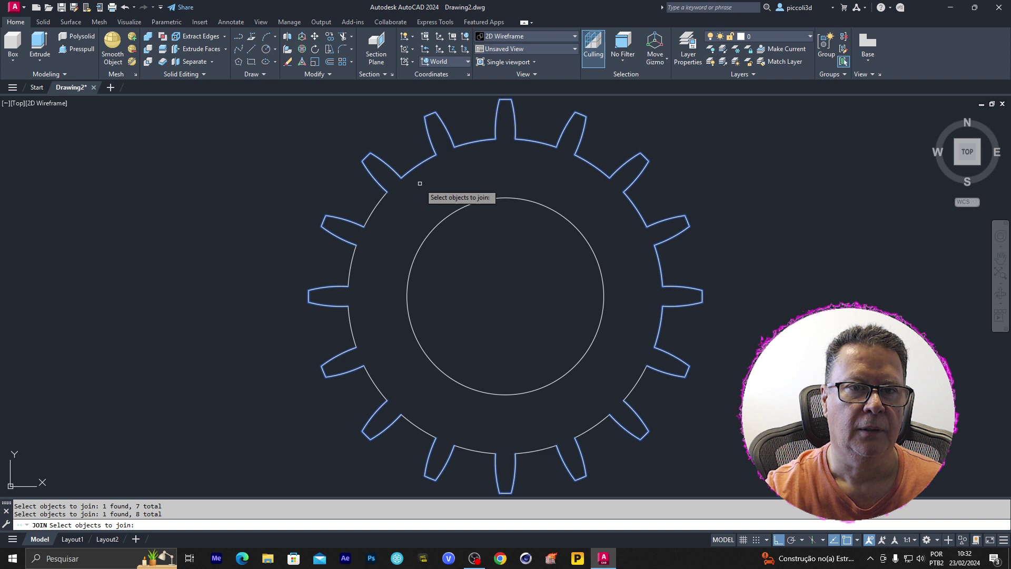
- Add the left, bottom and lower-right arcs, then window-select the gear and cancel
click(376, 208)
click(352, 264)
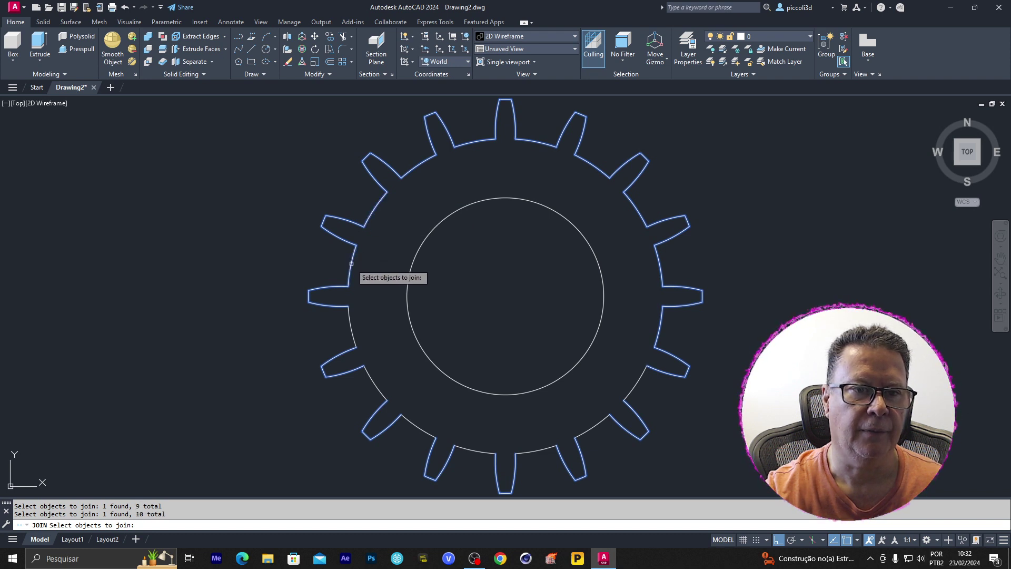
click(350, 330)
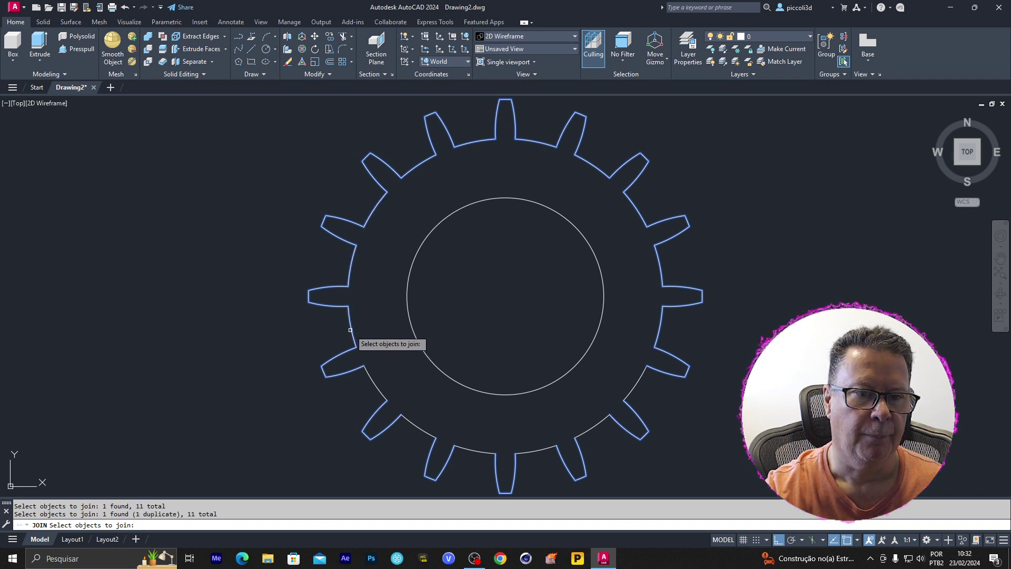
click(375, 382)
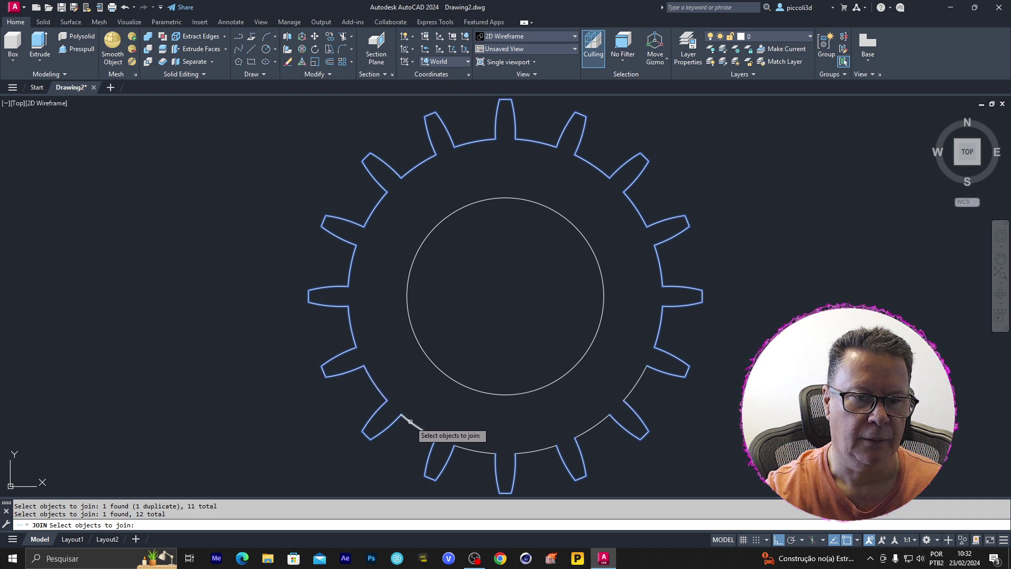
click(474, 449)
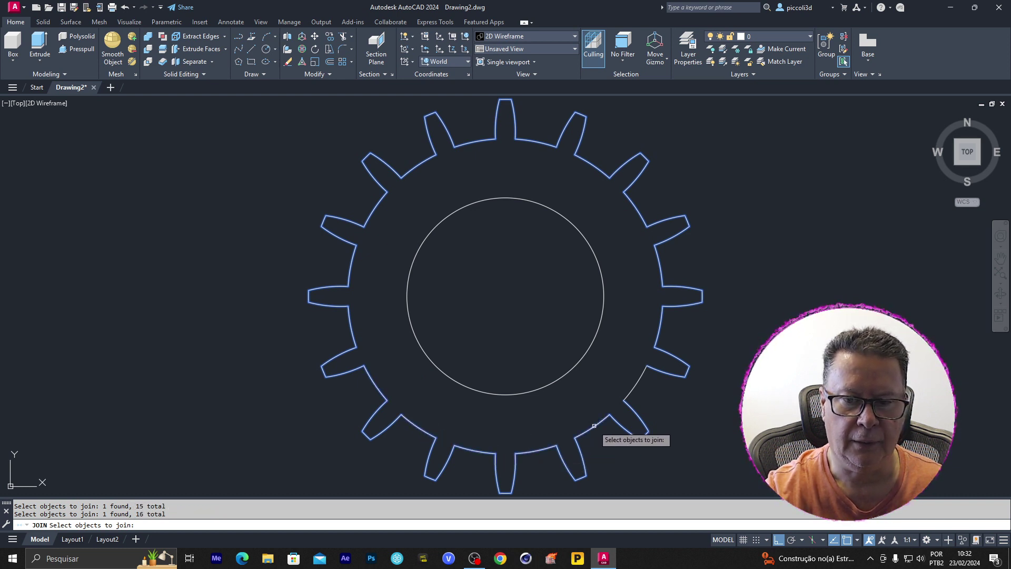
click(635, 384)
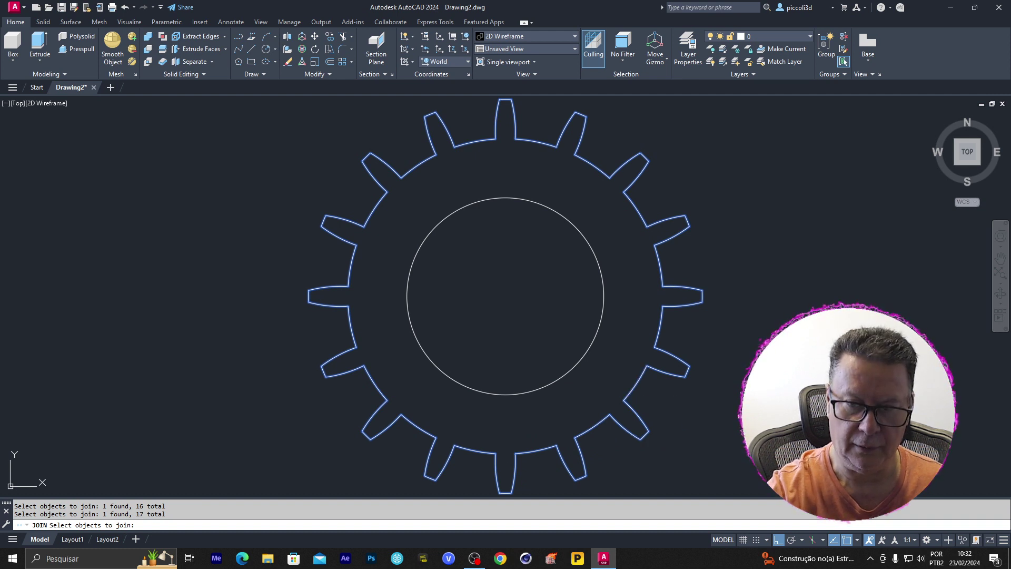
key(Return)
click(737, 351)
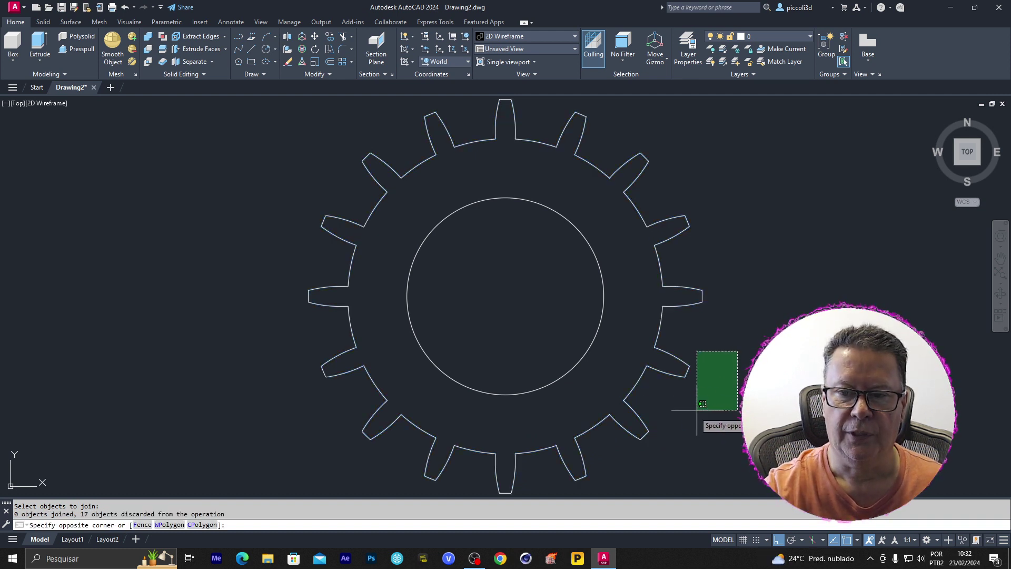
click(685, 421)
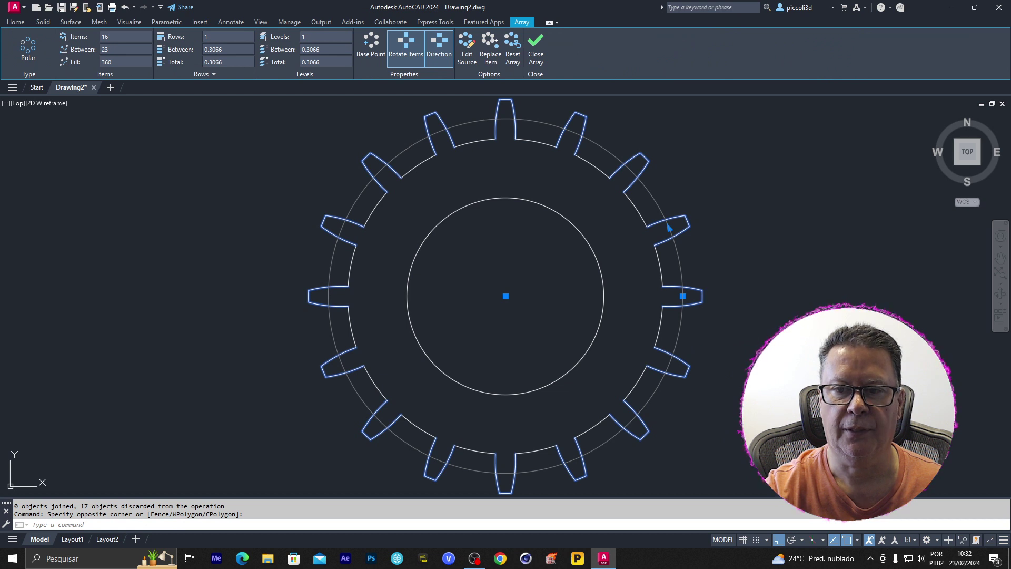
key(Escape)
key(Escape)
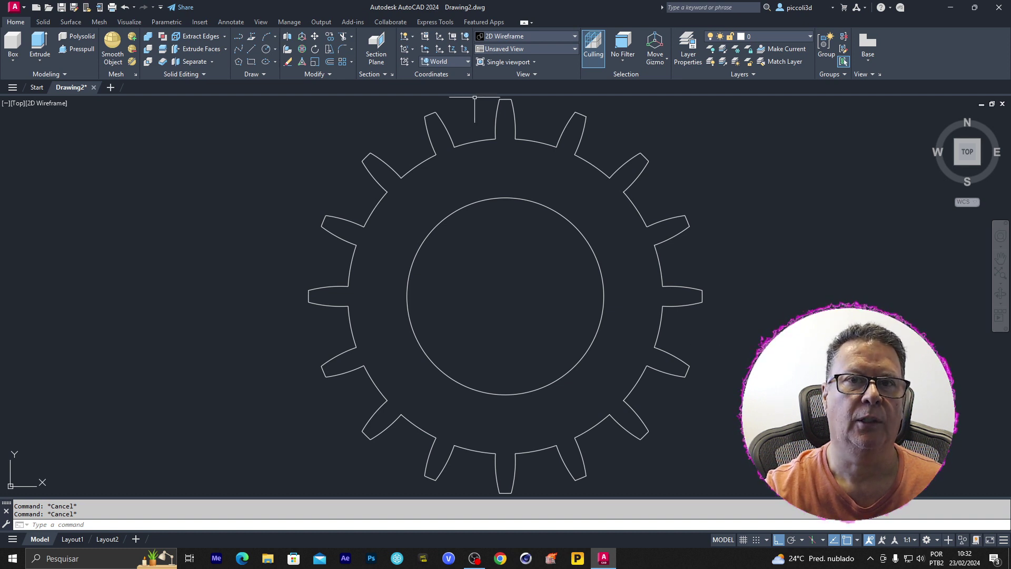
- Switch to the NW Isometric view and zoom and pan to centre the gear
click(574, 49)
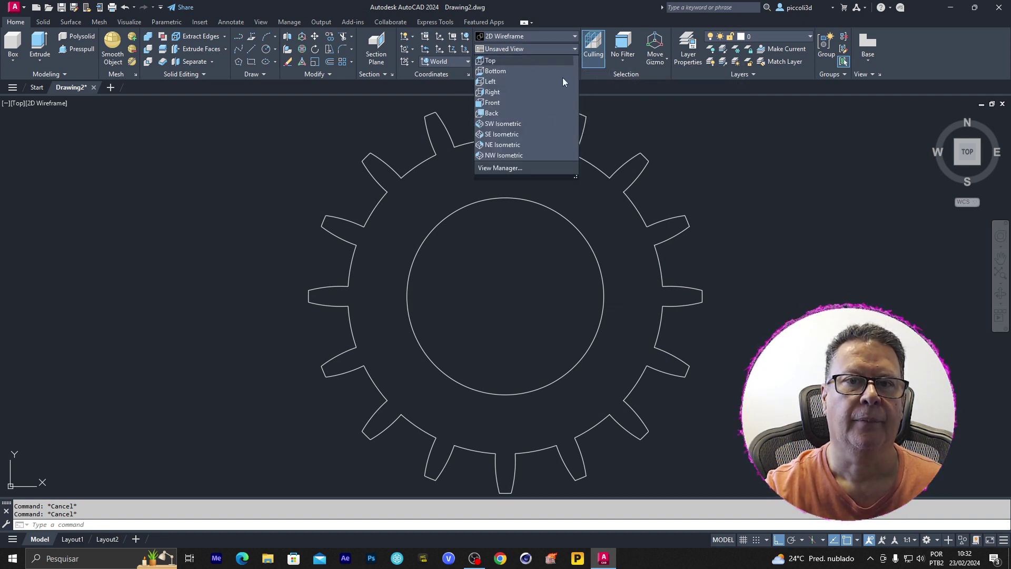
click(538, 154)
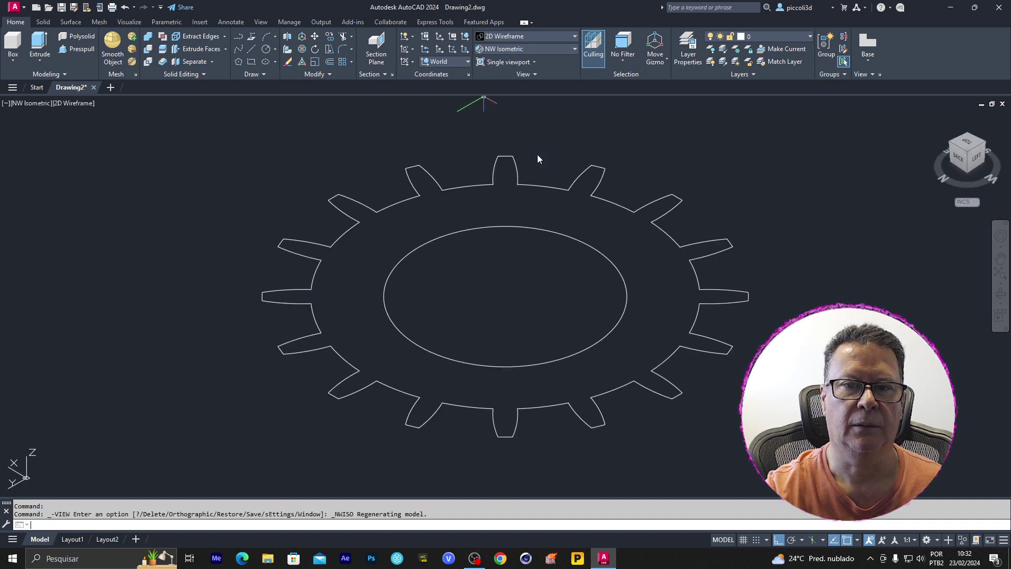
scroll(798, 295, down, 4)
mouse_move(800, 298)
middle_down()
mouse_move(615, 321)
mouse_move(704, 298)
mouse_move(709, 285)
middle_up()
scroll(616, 316, up, 3)
- Press-pull the region between the gear outline and the bore 1 unit into a solid
text(PR)
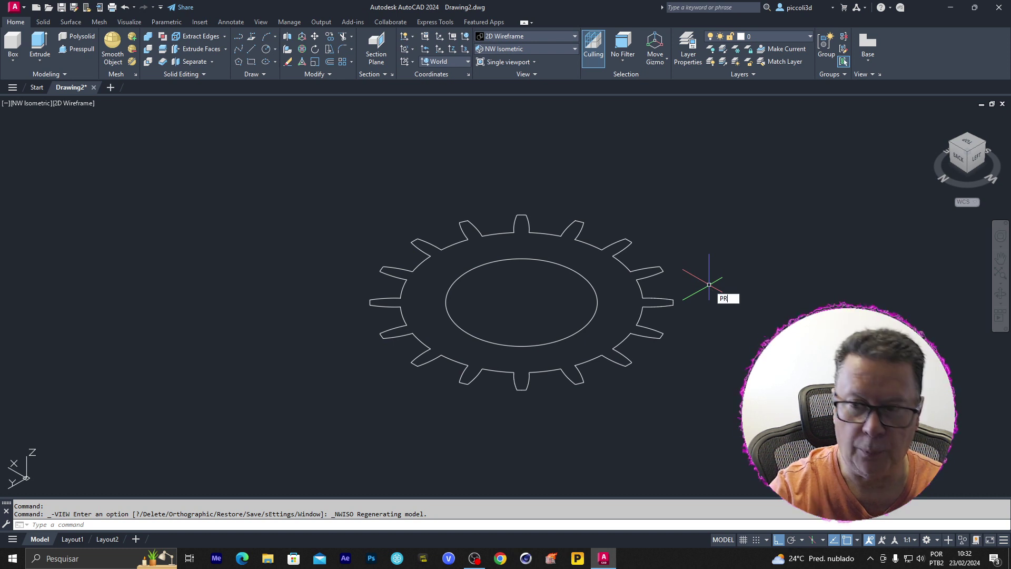
text(ESSPULL)
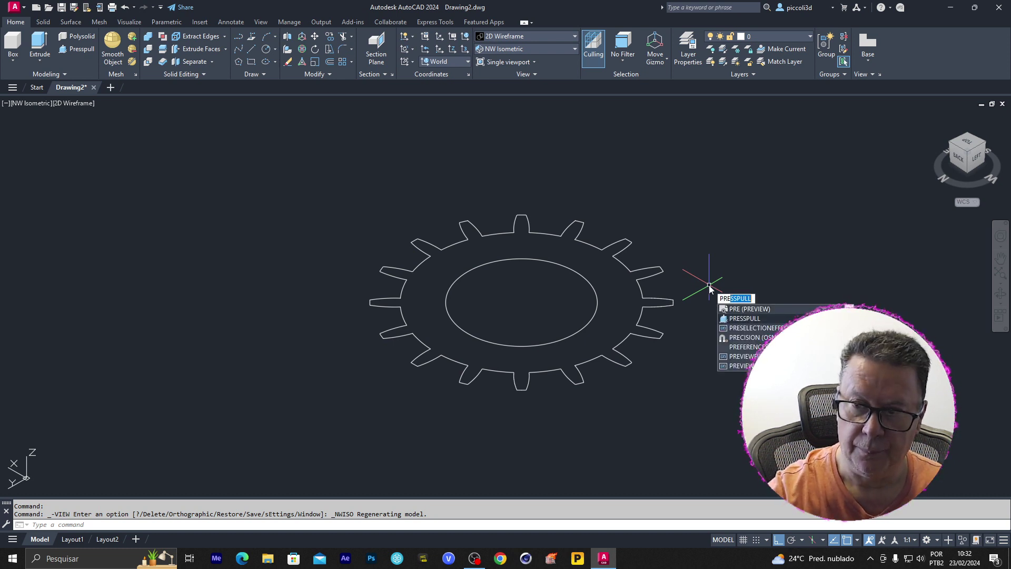
key(Return)
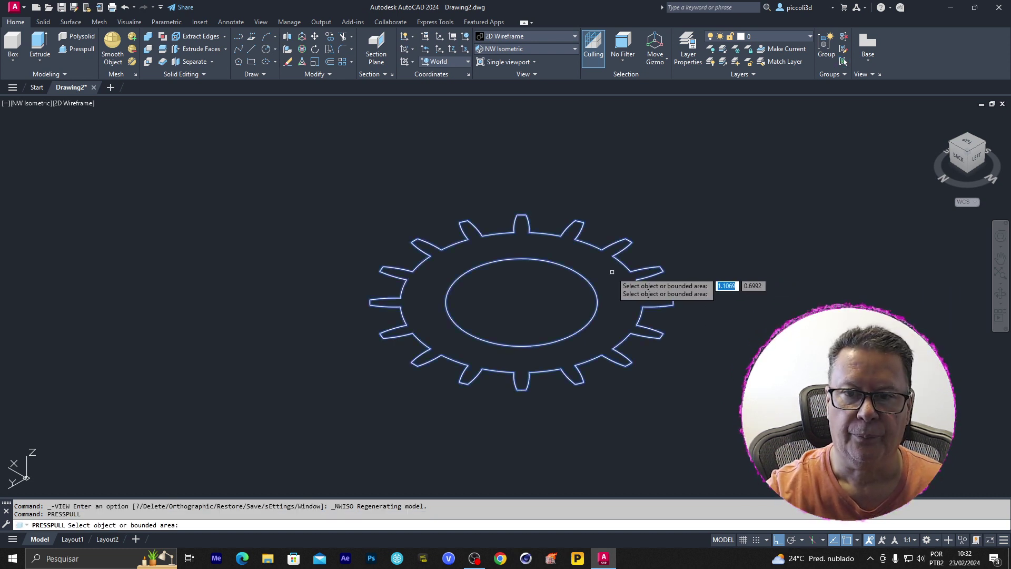
click(599, 273)
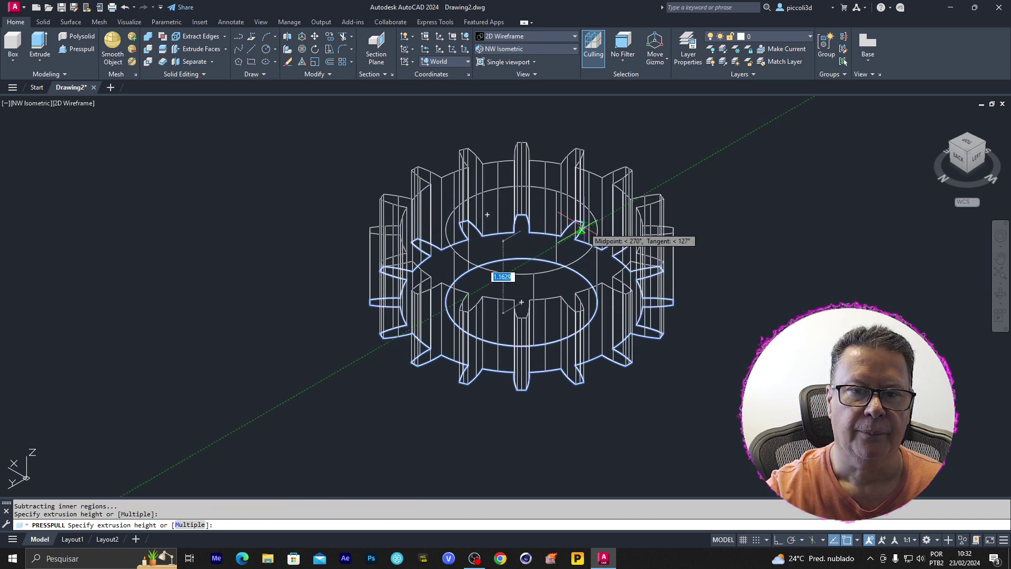
text(1)
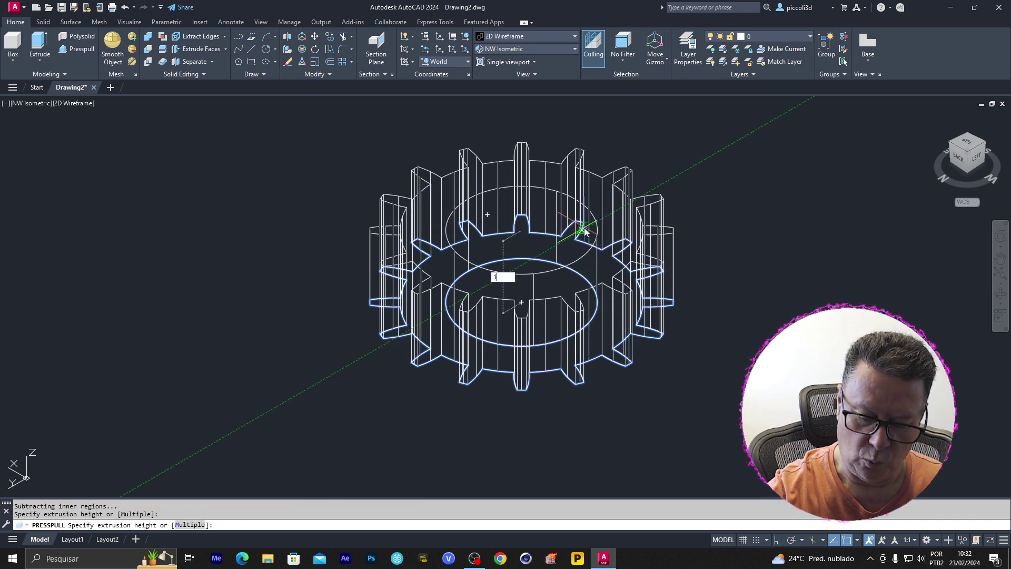
key(Return)
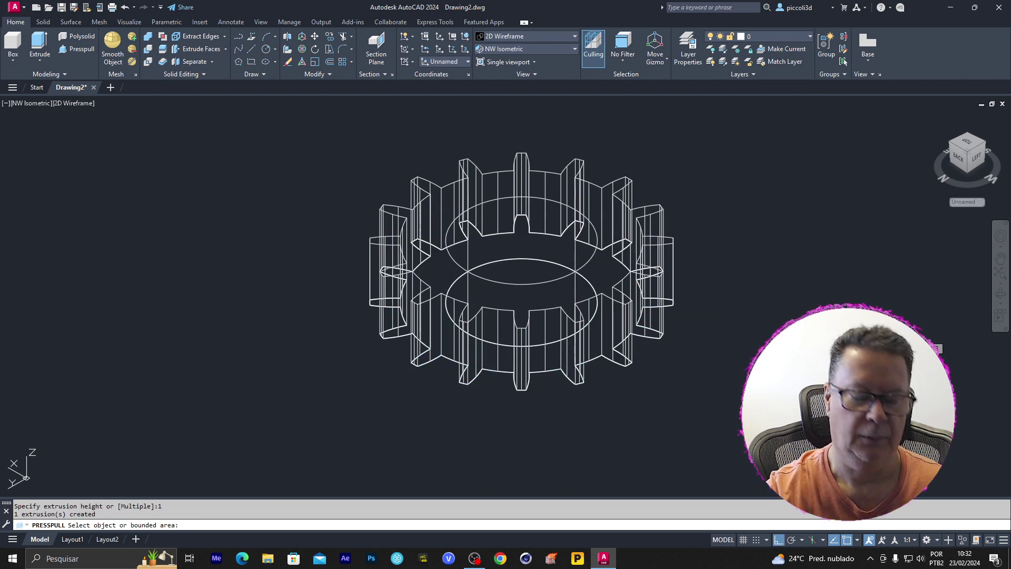
key(Escape)
middle_drag(736, 343, 759, 366)
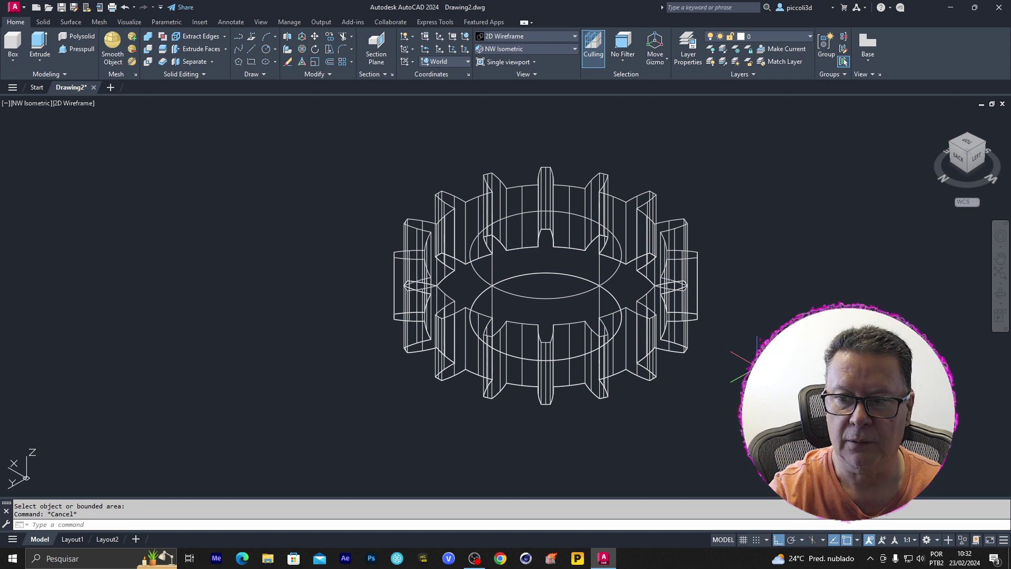
- Apply SHADE to show the gear as a flat-shaded solid with edges
text(shade)
key(Return)
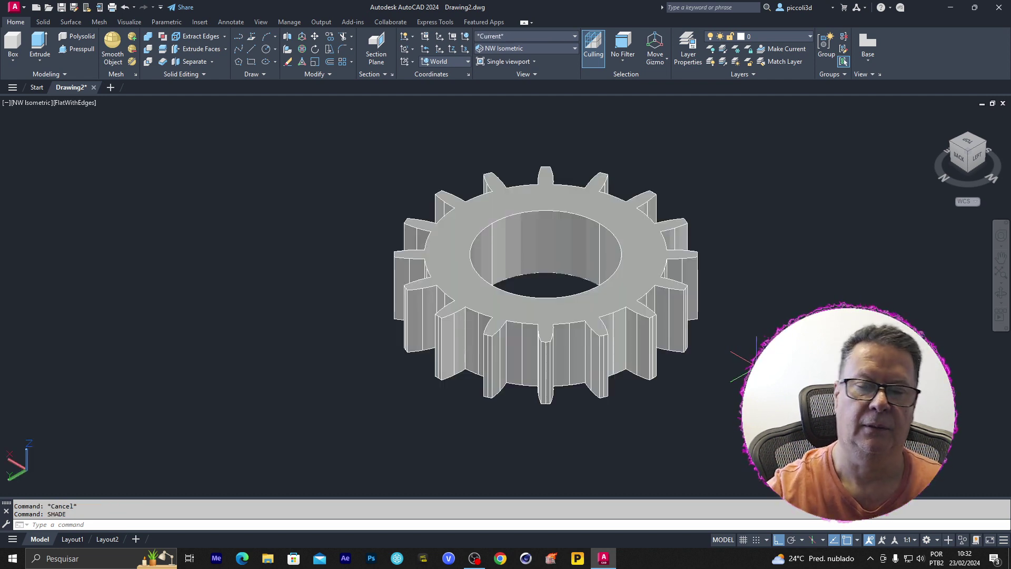
mouse_move(767, 298)
middle_down()
mouse_move(726, 306)
mouse_move(818, 311)
mouse_move(791, 295)
middle_up()
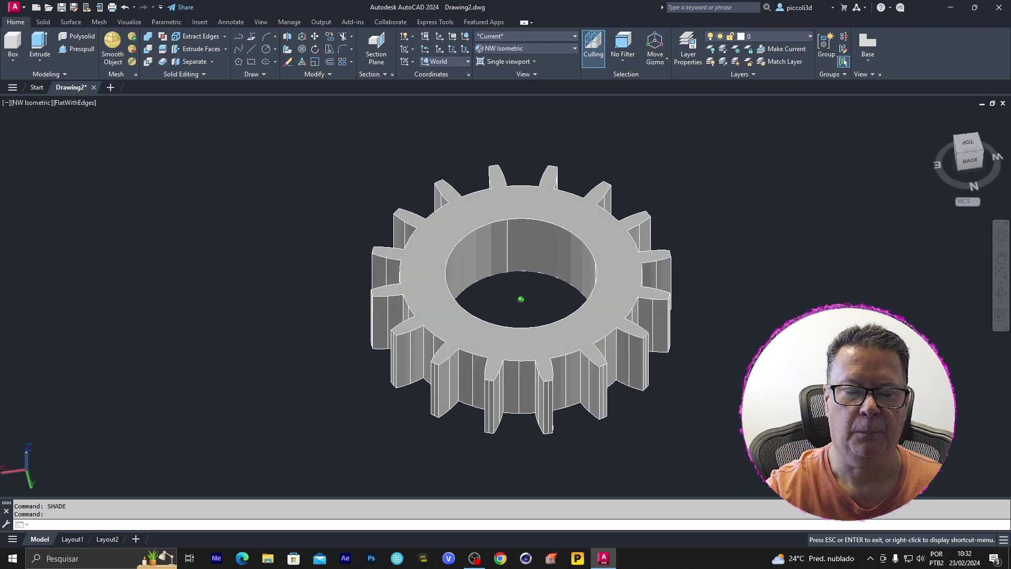
scroll(759, 290, up, 2)
mouse_move(699, 289)
shift+middle_down()
mouse_move(684, 240)
mouse_move(624, 222)
shift+middle_up()
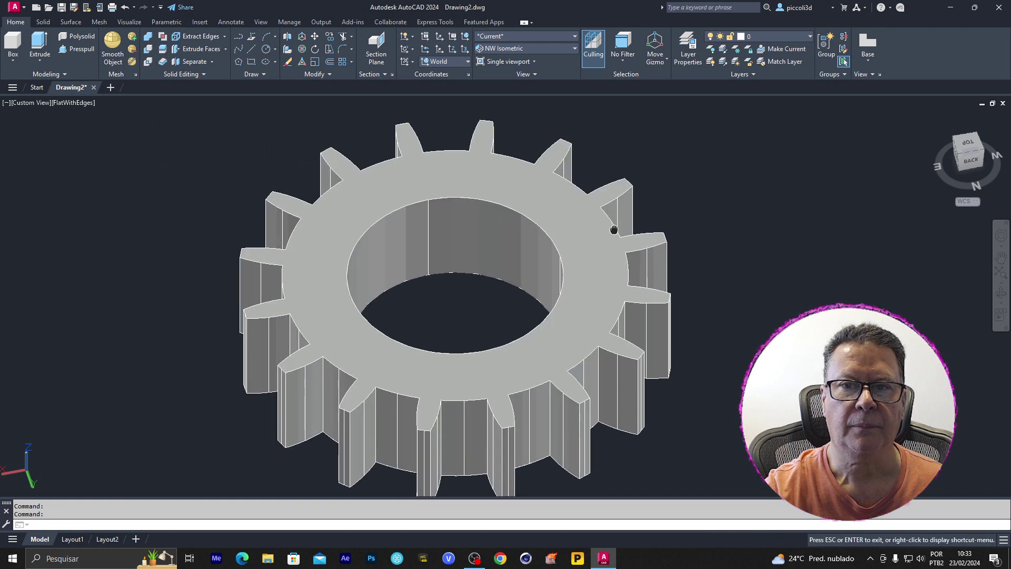
mouse_move(618, 212)
shift+middle_down()
mouse_move(679, 223)
mouse_move(637, 219)
shift+middle_up()
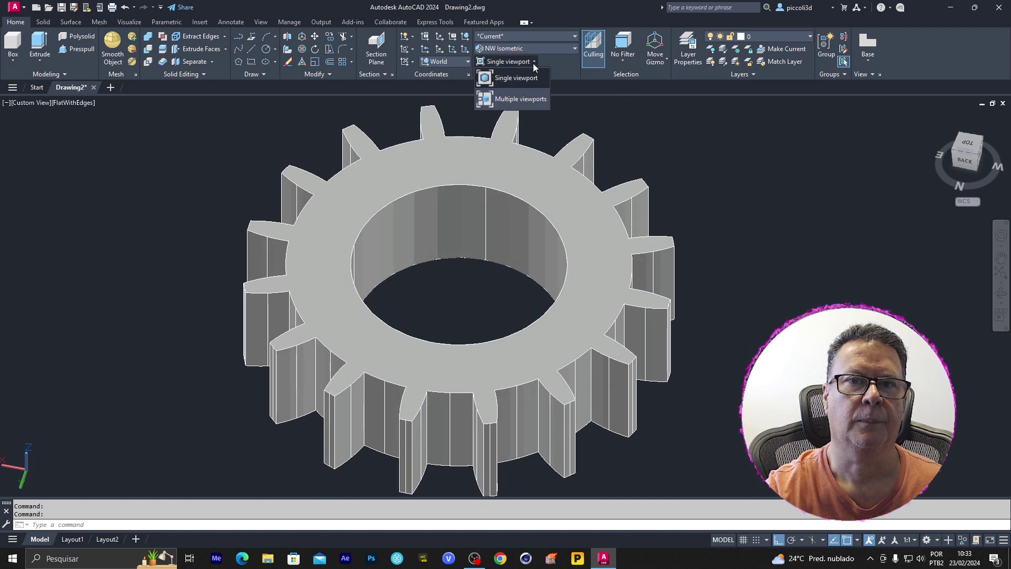
- Orbit and pan the shaded gear to inspect it from frontal and top angles
click(538, 74)
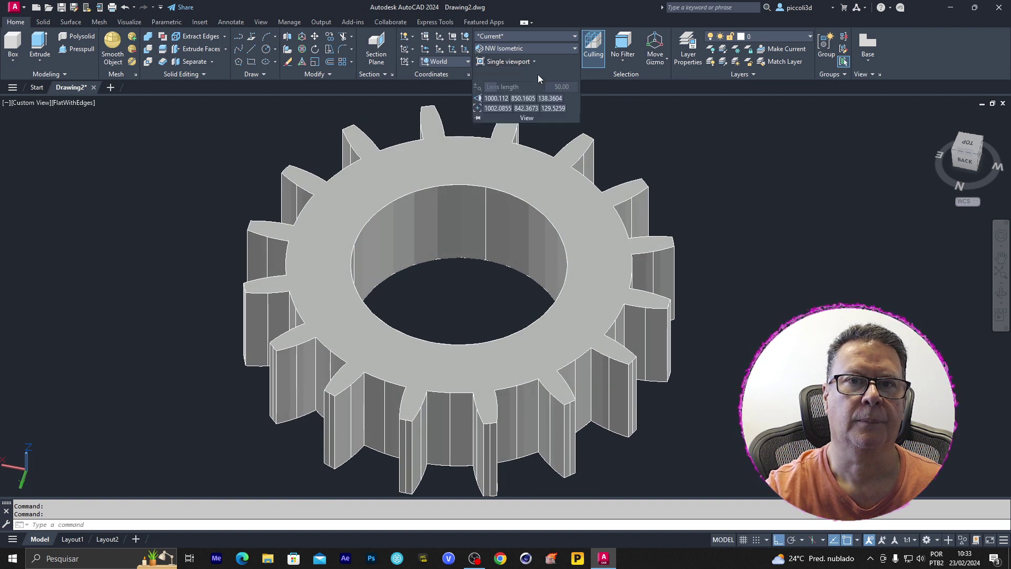
click(645, 133)
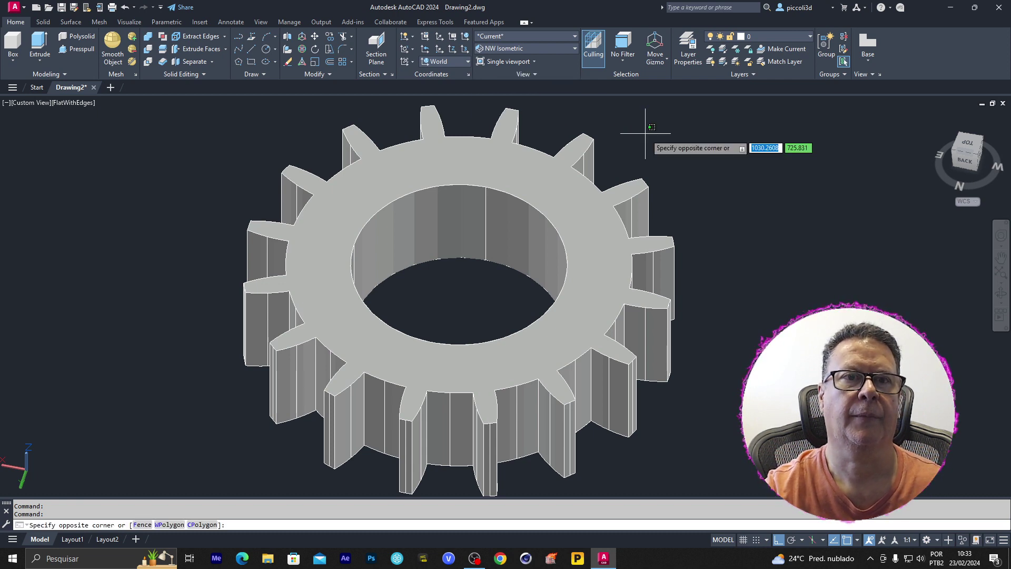
key(Escape)
scroll(707, 203, down, 5)
scroll(705, 206, up, 4)
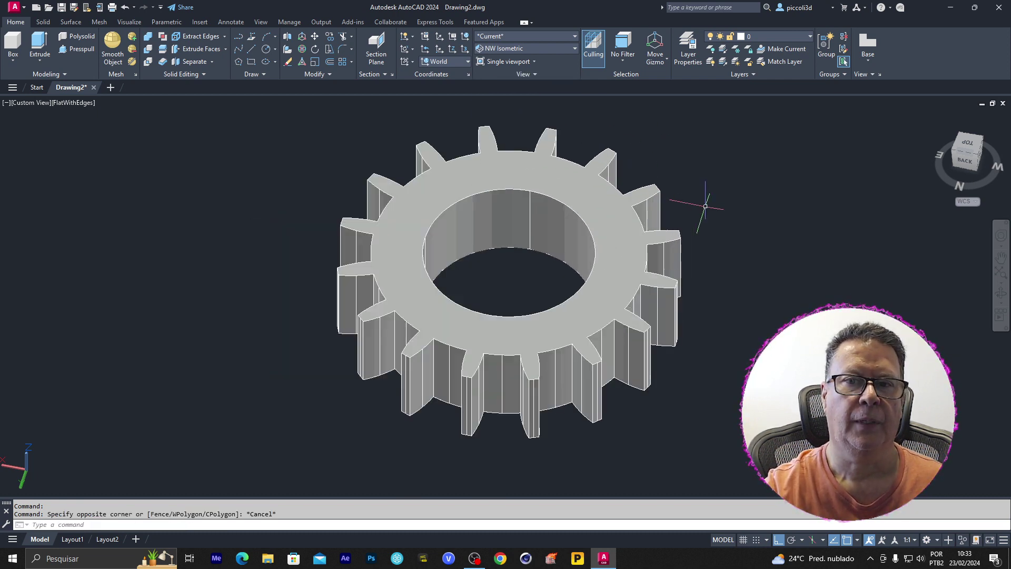
mouse_move(706, 206)
shift+middle_down()
mouse_move(409, 198)
mouse_move(571, 300)
mouse_move(689, 270)
shift+middle_up()
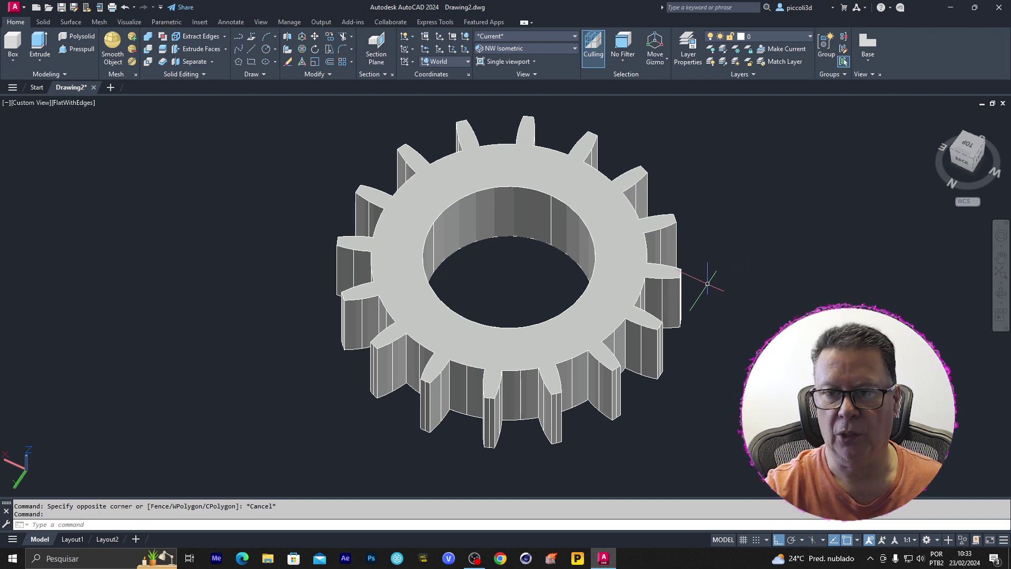
mouse_move(734, 284)
shift+middle_down()
mouse_move(663, 337)
mouse_move(492, 345)
mouse_move(406, 316)
mouse_move(427, 108)
mouse_move(733, 287)
mouse_move(897, 235)
mouse_move(844, 62)
mouse_move(546, 306)
mouse_move(566, 311)
shift+middle_up()
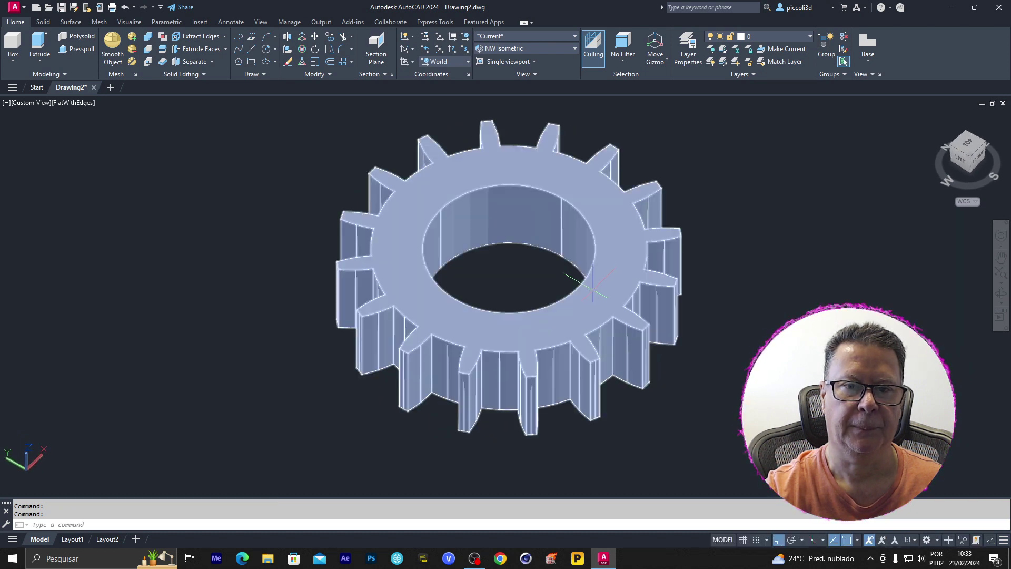
mouse_move(728, 248)
middle_down()
mouse_move(695, 268)
mouse_move(501, 267)
middle_up()
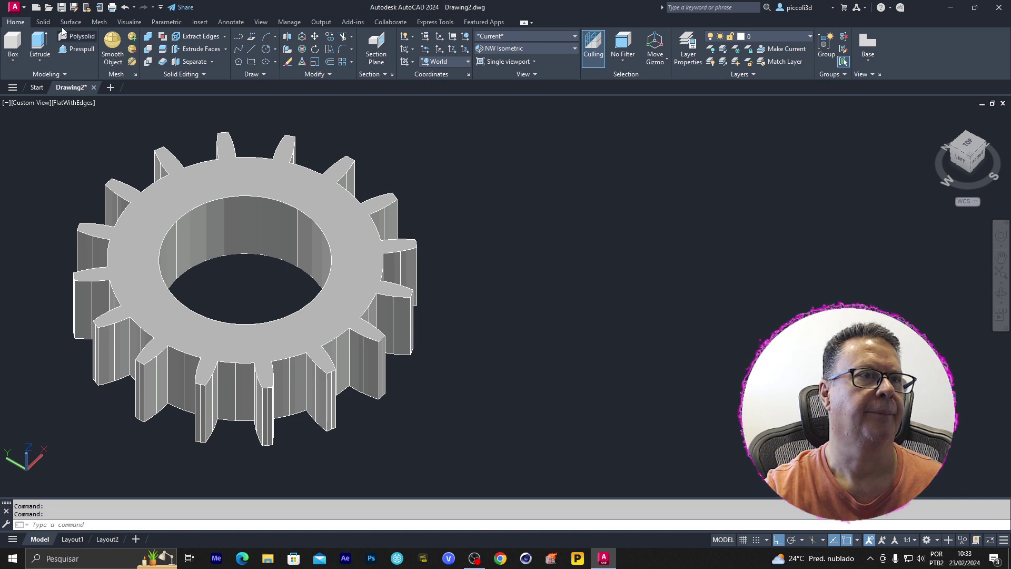
- Apply the Shaded with edges visual style from the Visualize tab gallery
click(43, 22)
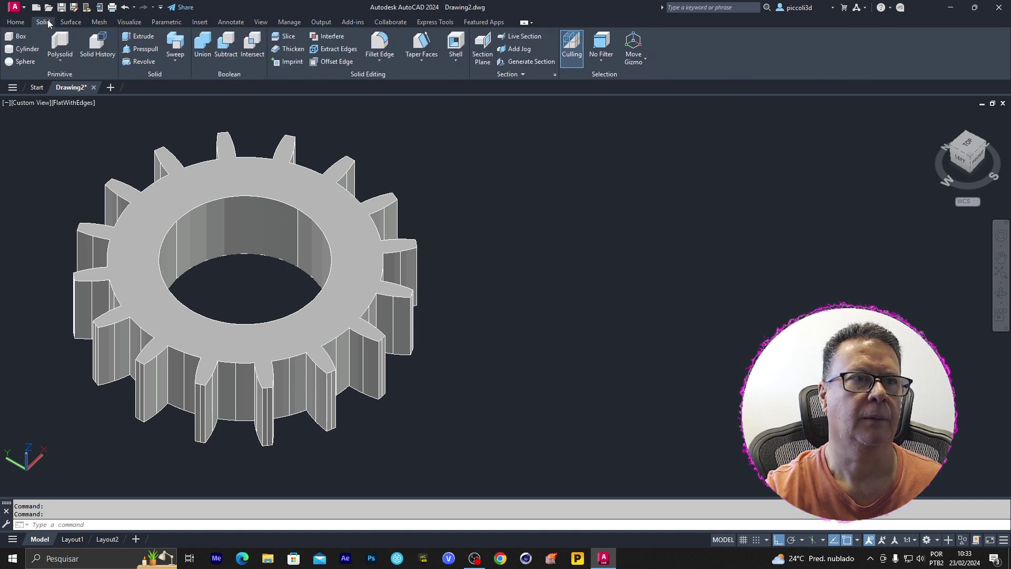
click(65, 23)
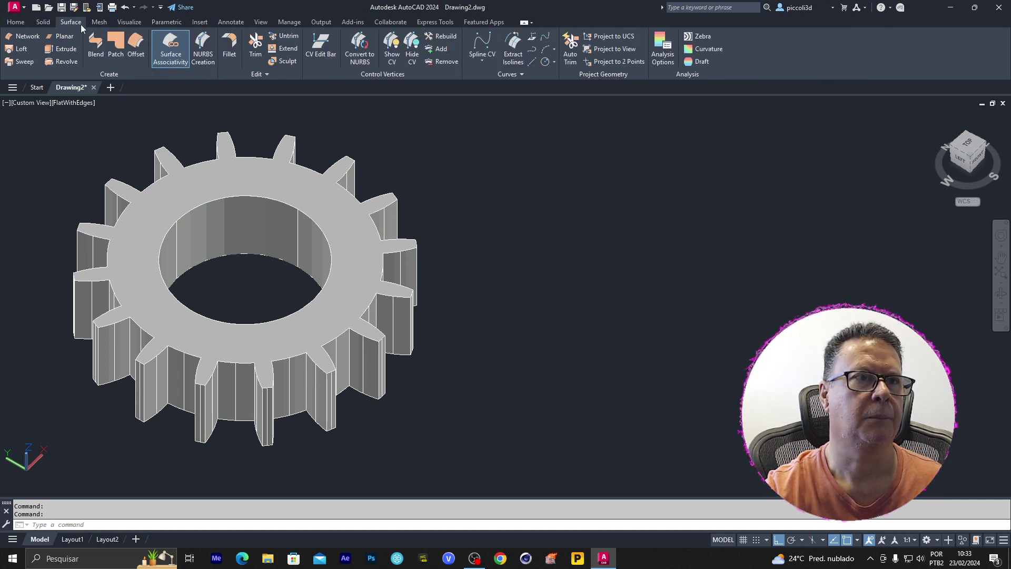
click(100, 23)
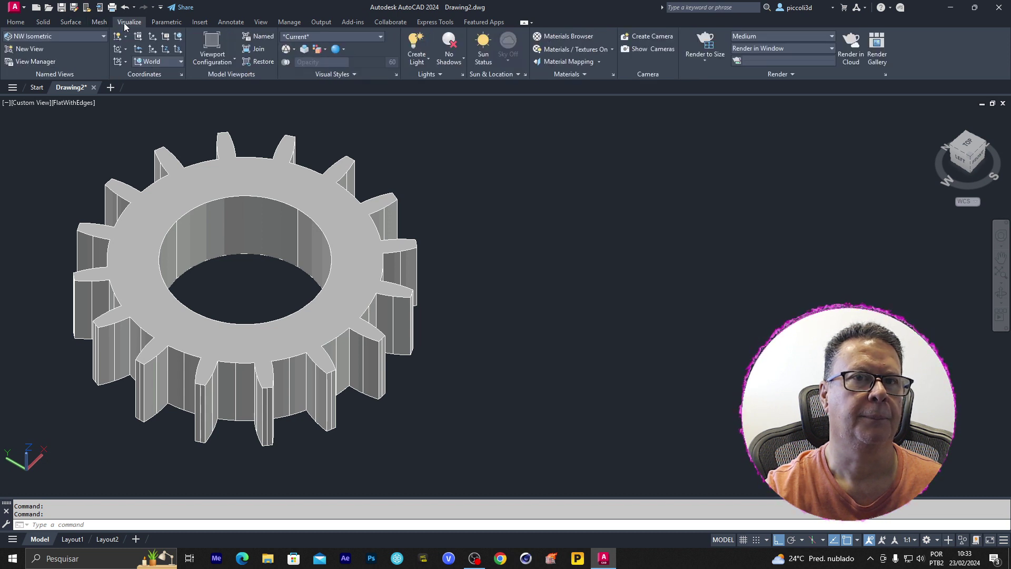
click(382, 36)
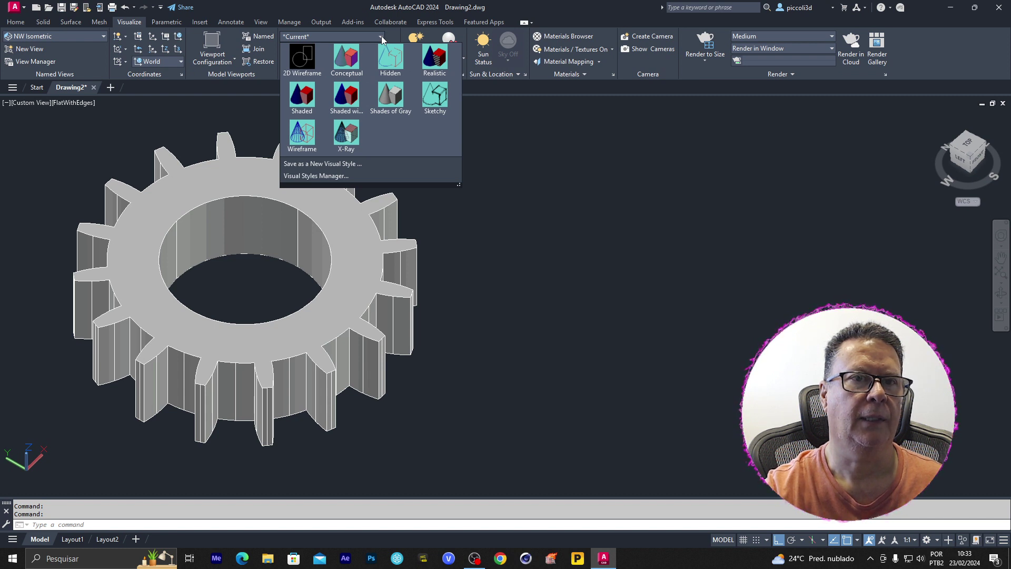
click(349, 97)
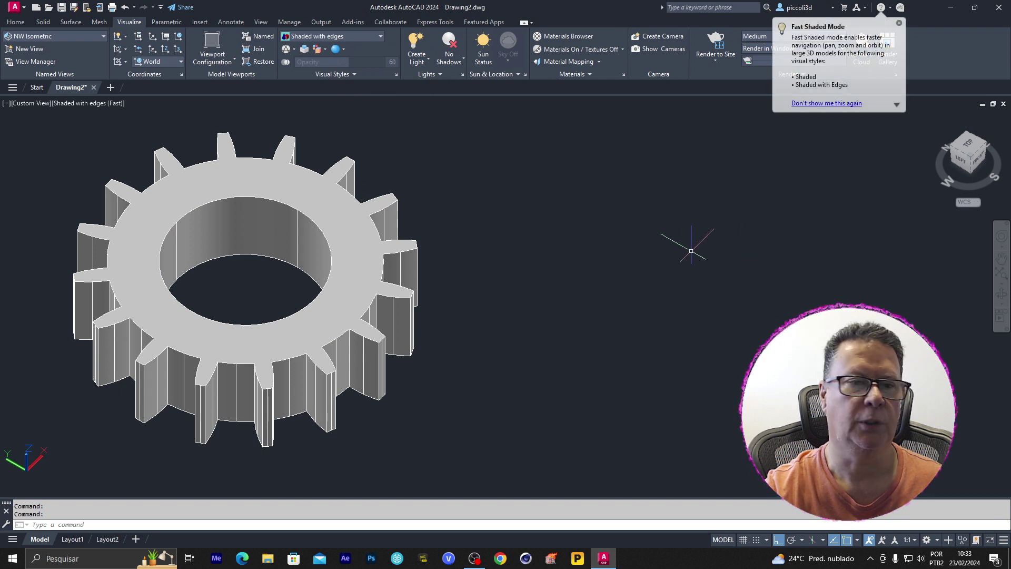
- Briefly expand the Visual Styles panel settings and pan the gear into place
scroll(639, 276, up, 1)
scroll(639, 269, down, 1)
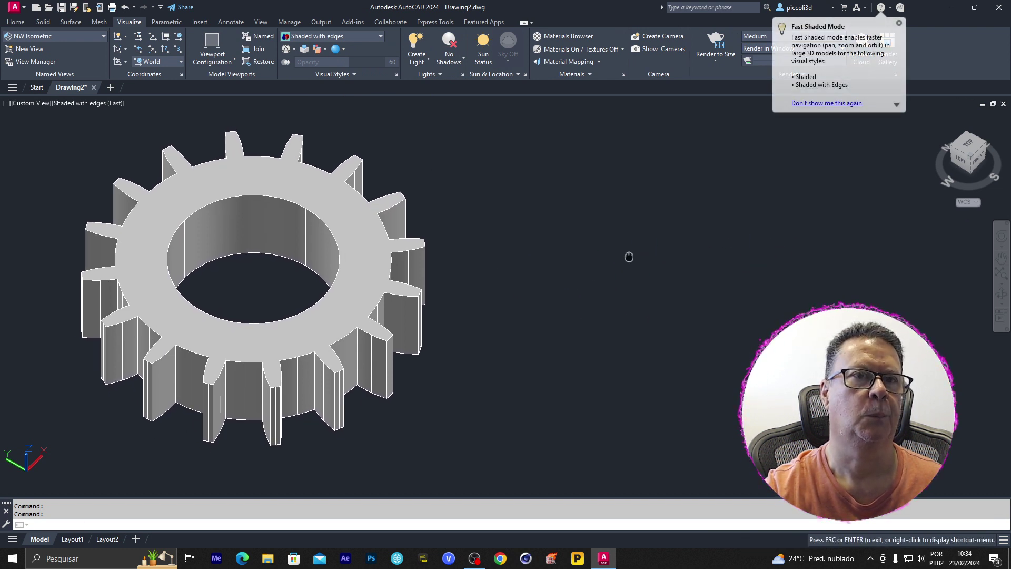
click(353, 75)
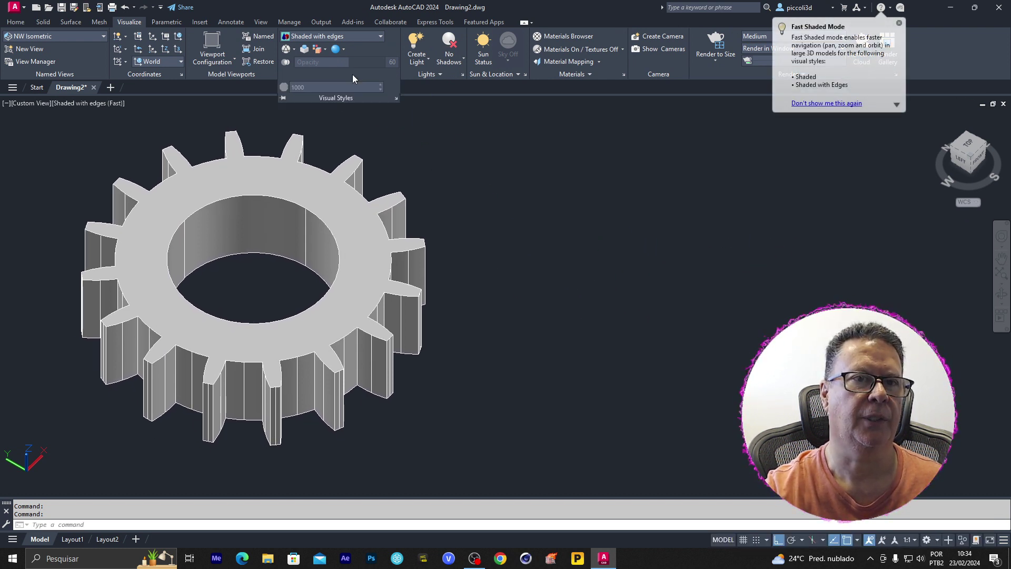
click(340, 50)
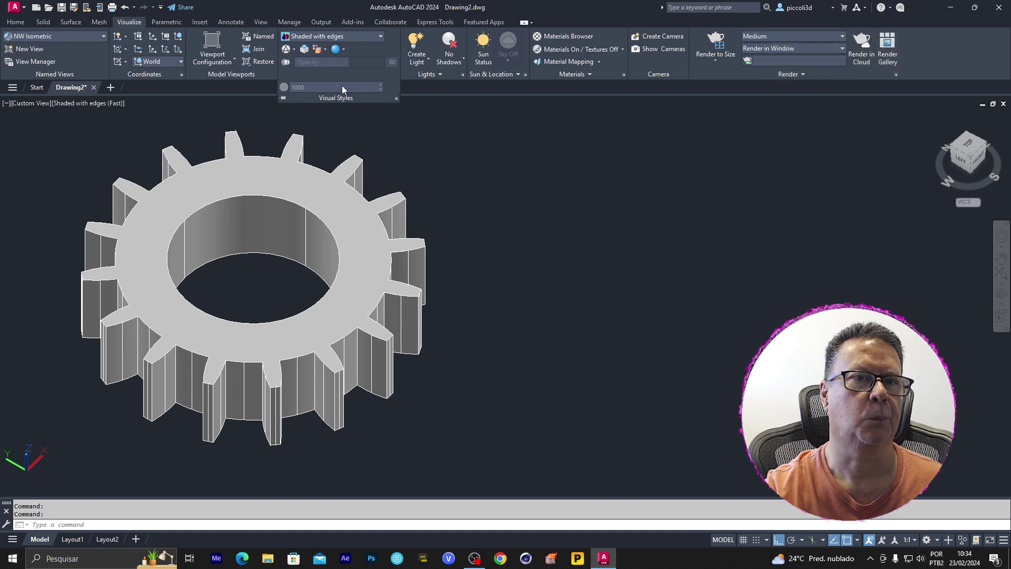
middle_drag(530, 257, 575, 271)
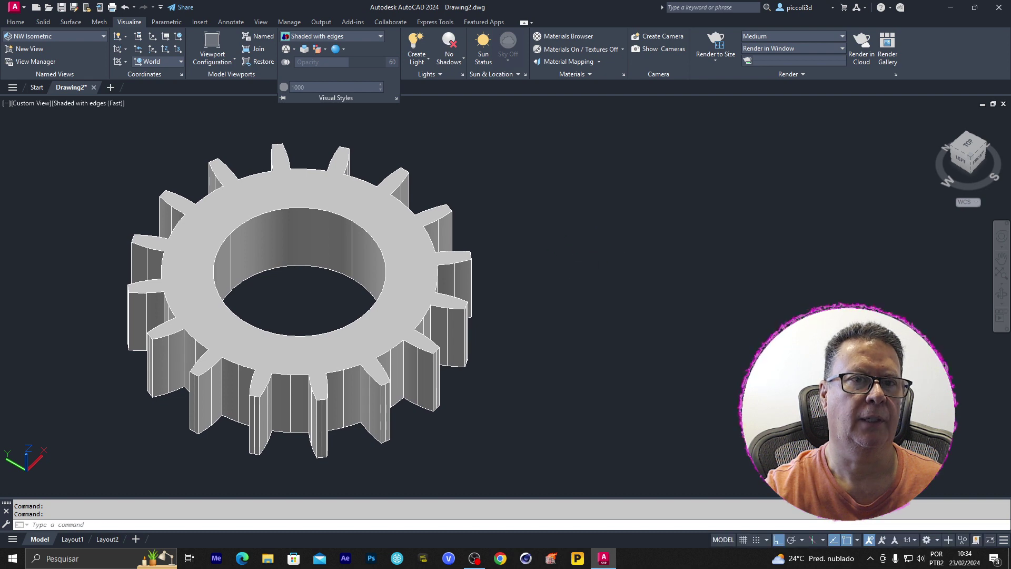
click(606, 246)
key(Escape)
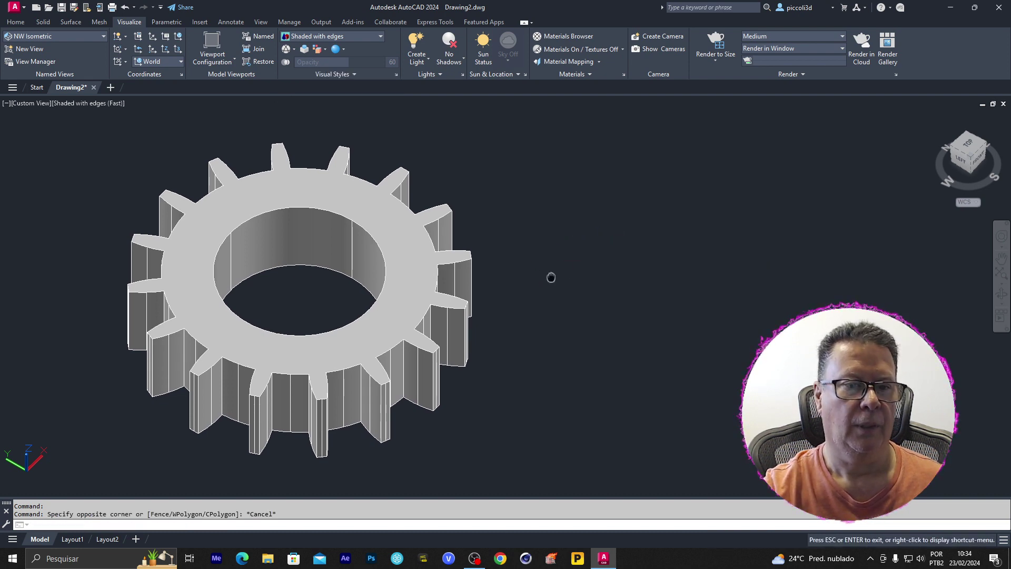
mouse_move(551, 278)
middle_down()
mouse_move(536, 261)
mouse_move(590, 278)
middle_up()
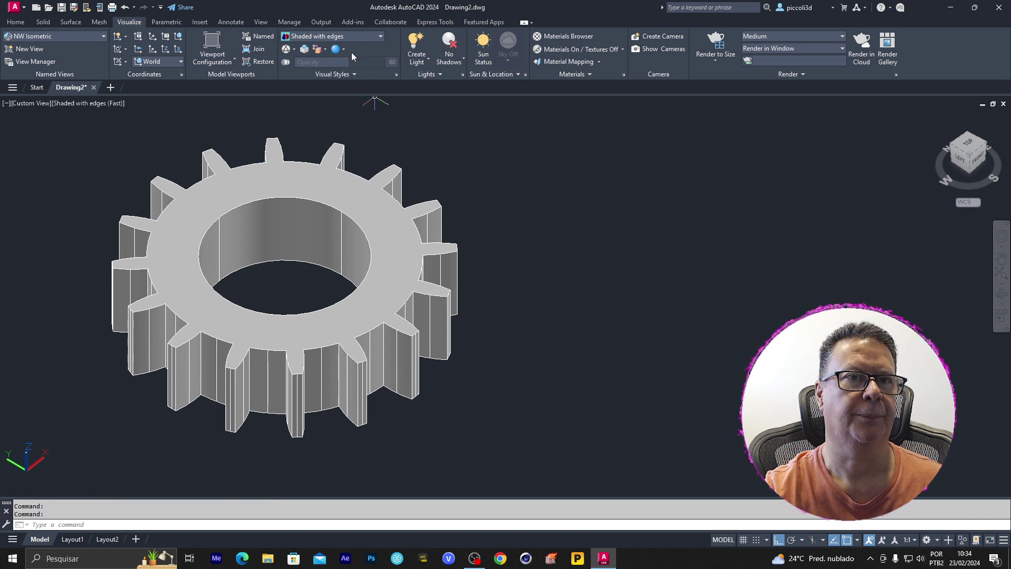
- Apply Conceptual, then Realistic visual style, and orbit and pan to frame the gear
click(372, 35)
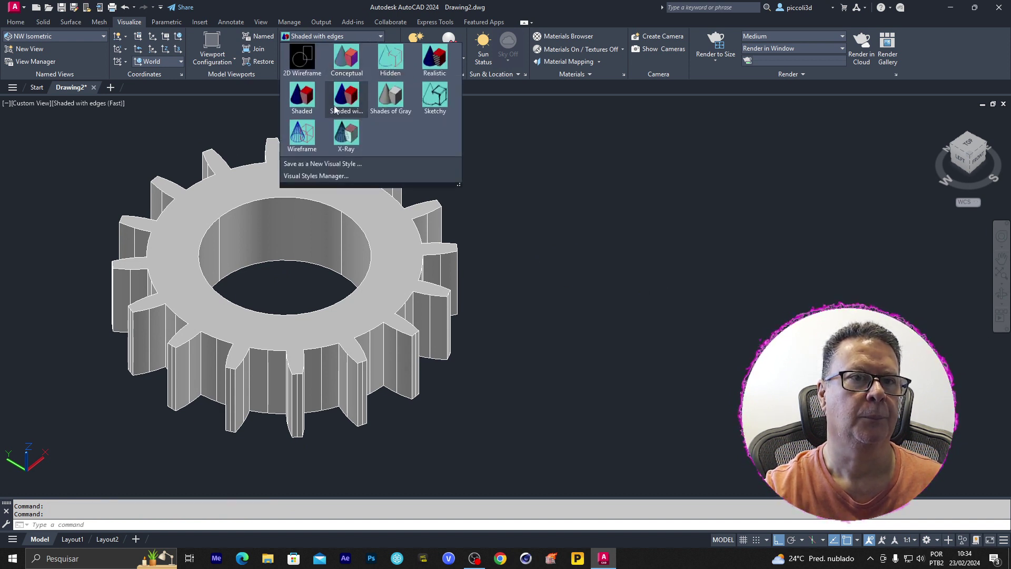
click(345, 59)
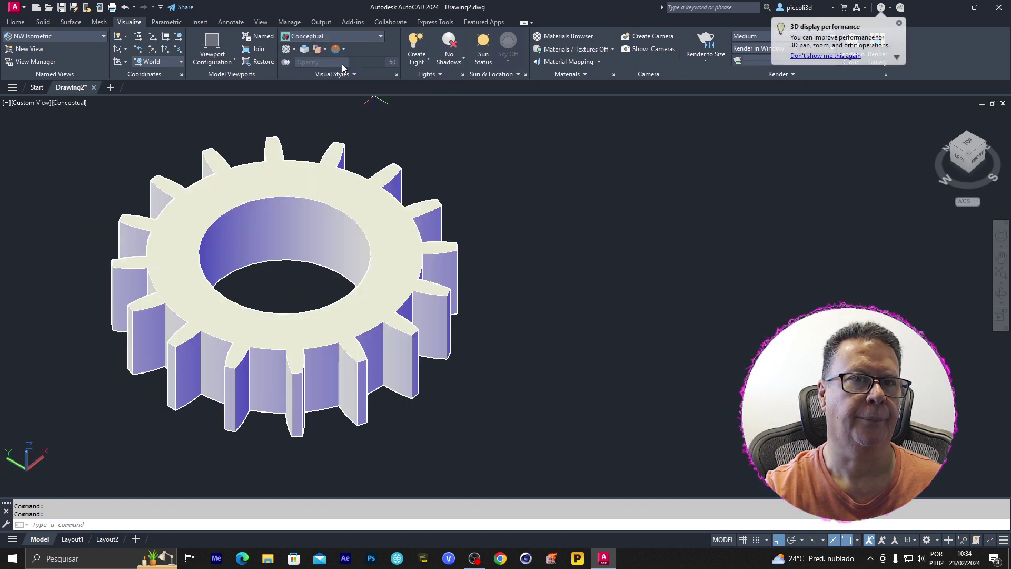
click(380, 38)
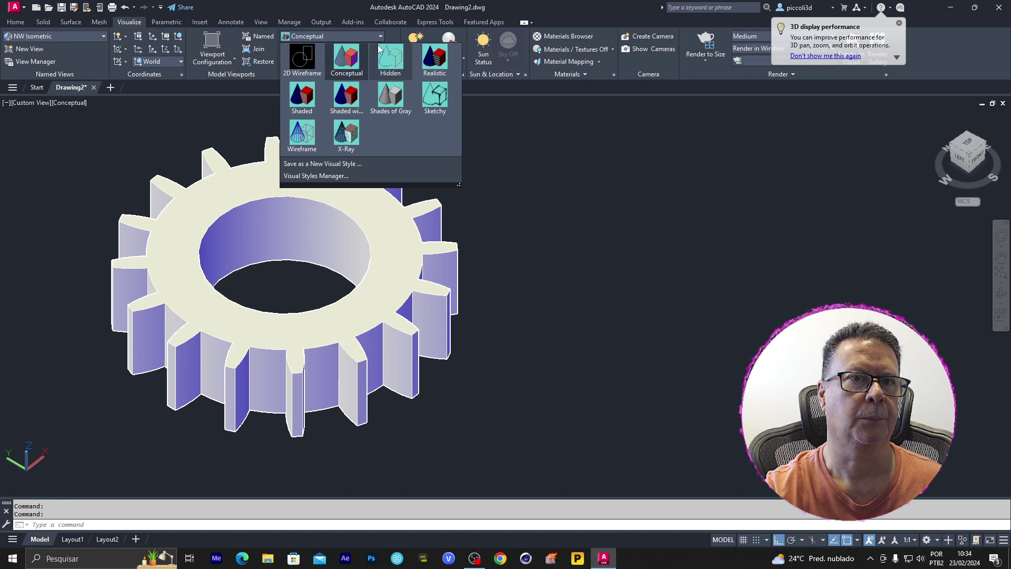
click(435, 58)
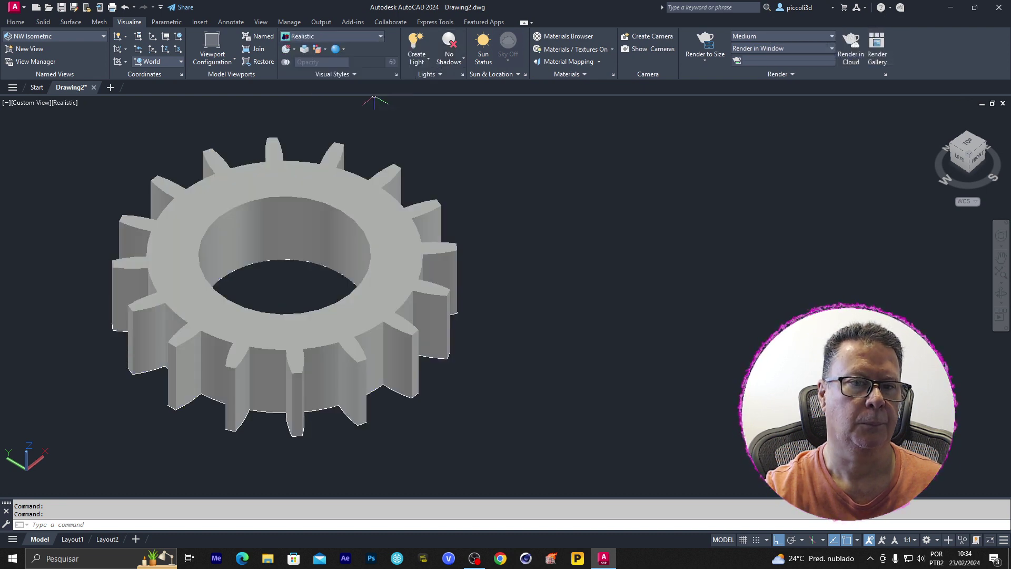
mouse_move(546, 245)
shift+middle_down()
mouse_move(515, 255)
mouse_move(501, 164)
mouse_move(509, 58)
mouse_move(519, 248)
mouse_move(501, 244)
mouse_move(495, 258)
mouse_move(482, 241)
mouse_move(479, 258)
mouse_move(540, 282)
shift+middle_up()
middle_drag(664, 253, 628, 264)
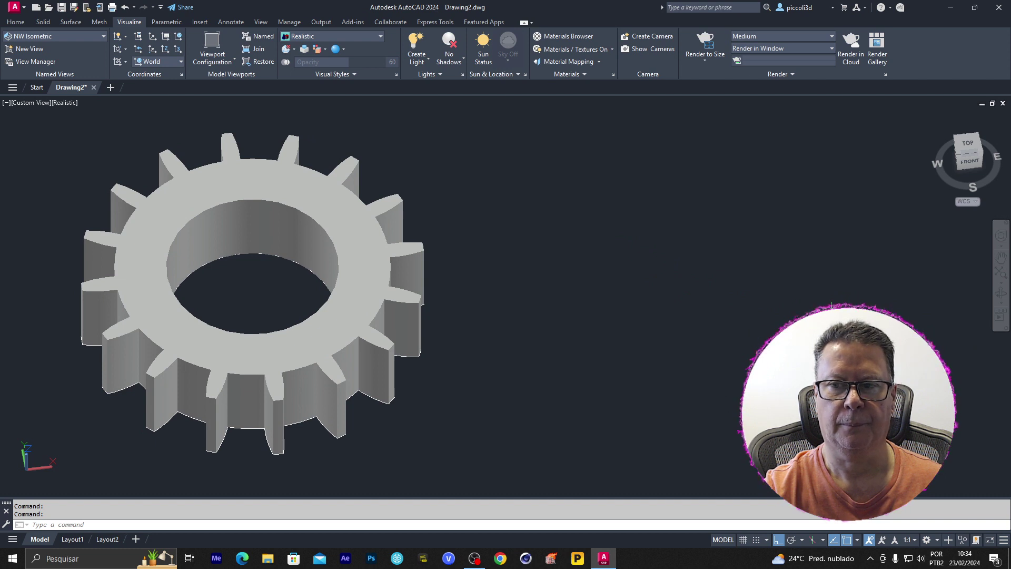